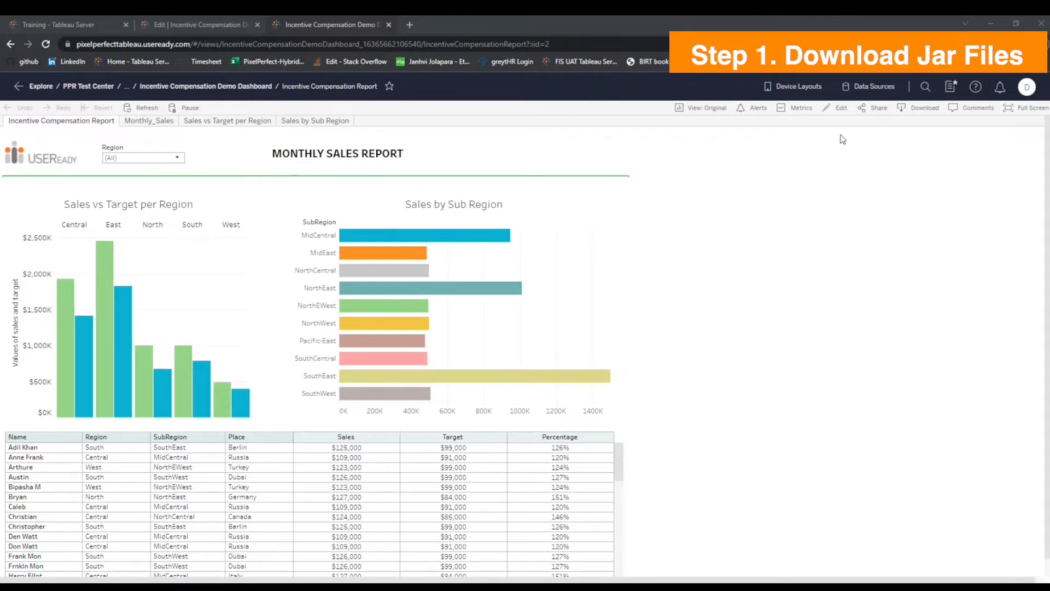
Open the dashboard for editing and create a calculated field named AsUser with the USERNAME function on the Monthly_Sales sheet.
{"action": "left_click", "coordinate": [837, 107]}
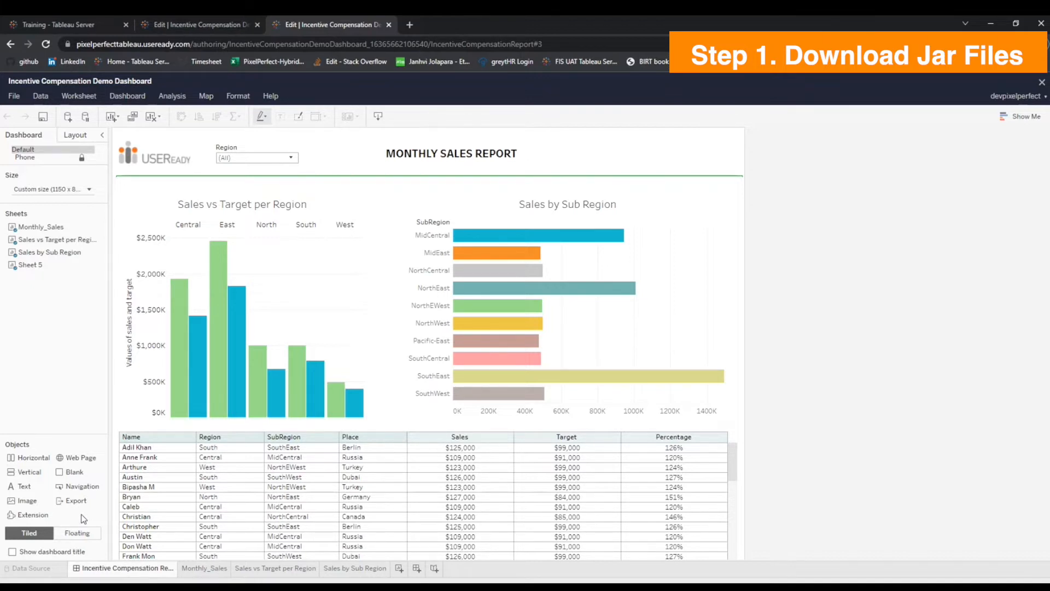
{"action": "left_click", "coordinate": [204, 569]}
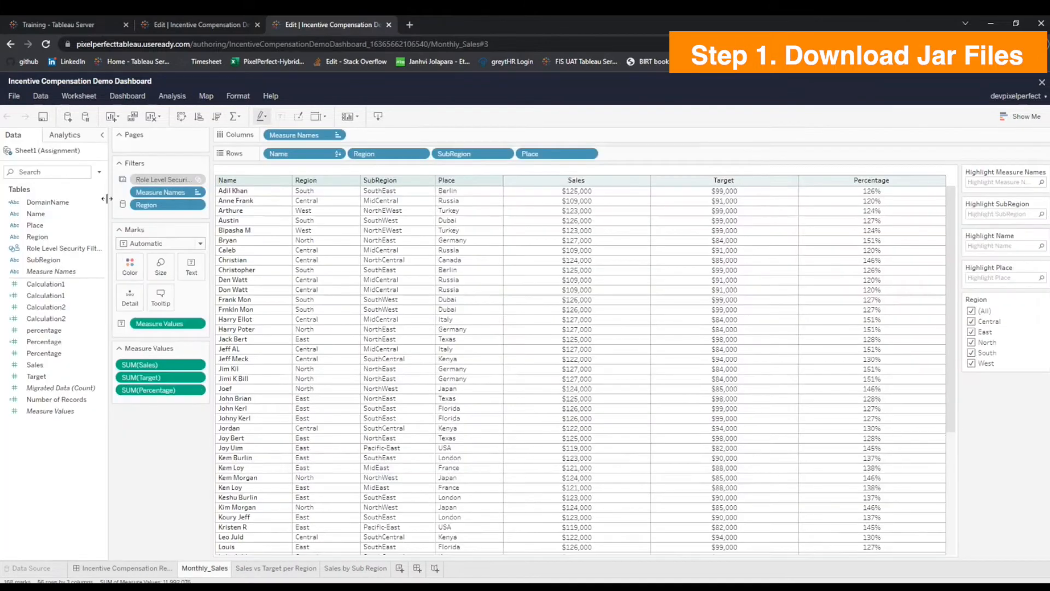
{"action": "left_click", "coordinate": [99, 172]}
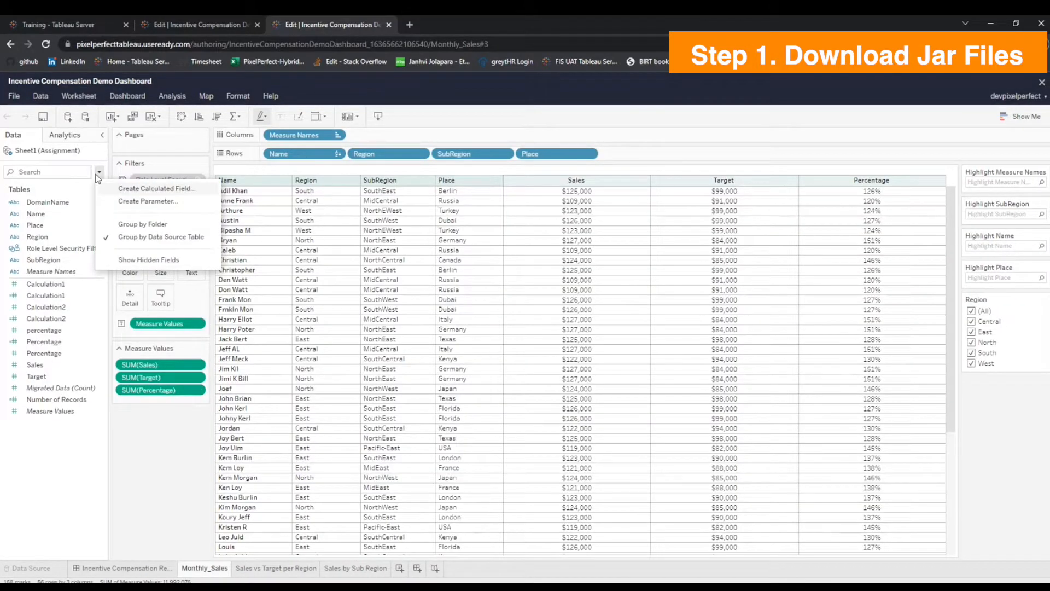
{"action": "left_click", "coordinate": [118, 190]}
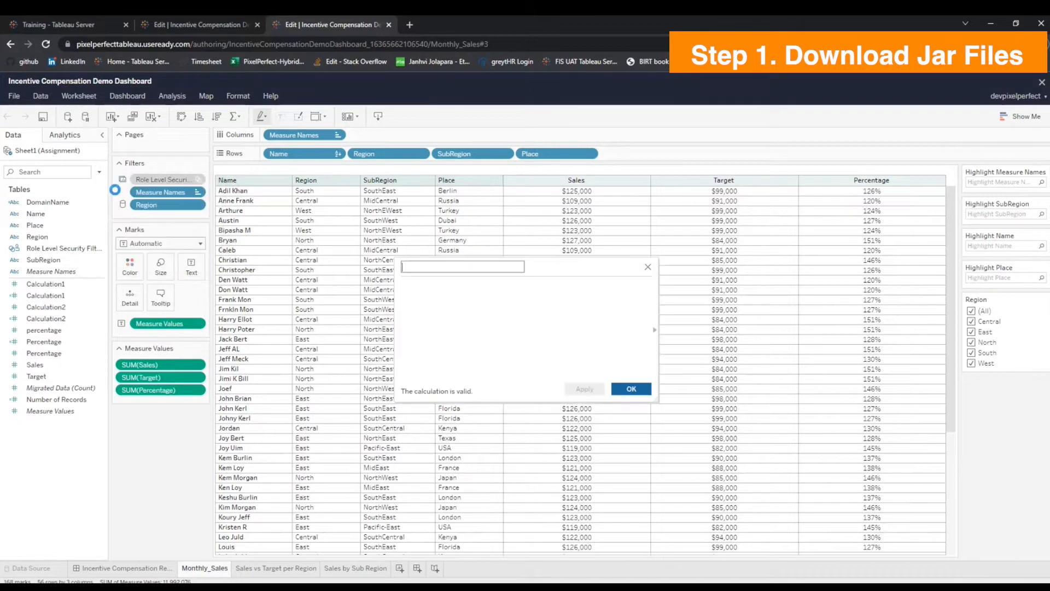
{"action": "type", "text": "AsUser"}
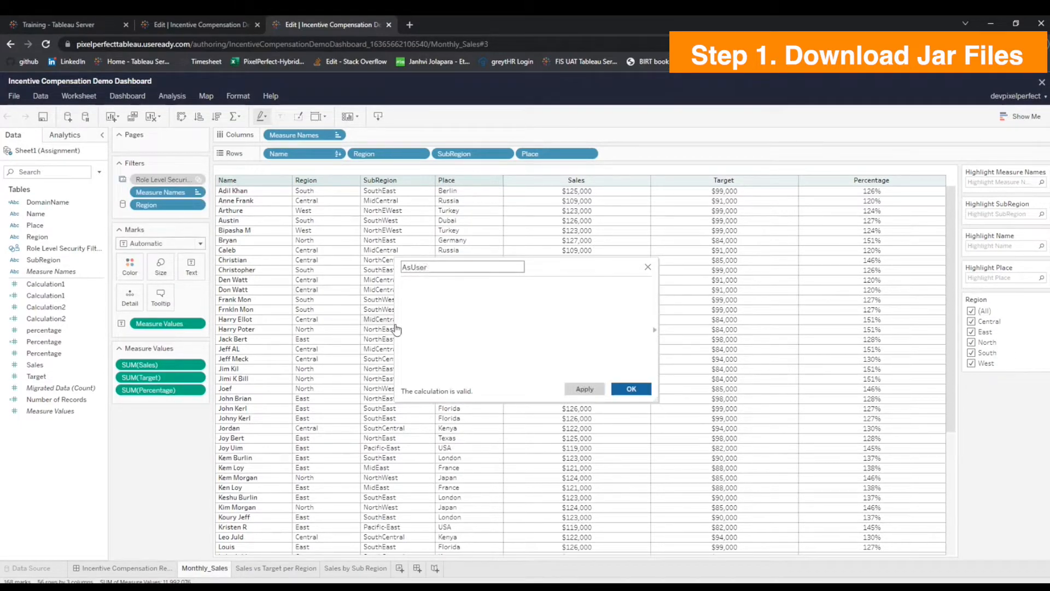
{"action": "left_click", "coordinate": [466, 310]}
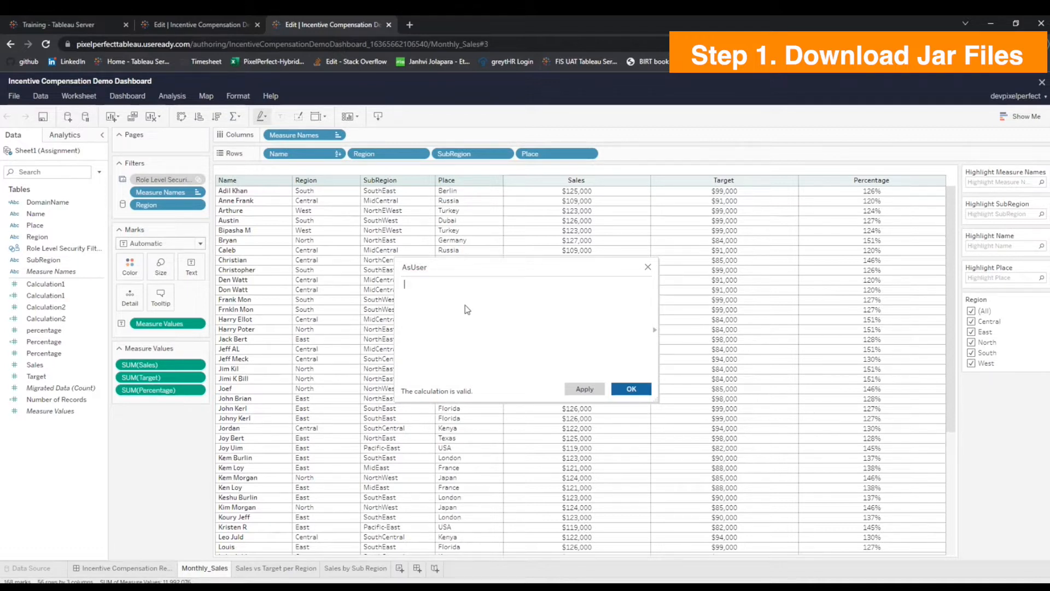
{"action": "type", "text": "USERNAME"}
{"action": "double_click", "coordinate": [467, 298]}
{"action": "left_click", "coordinate": [630, 388]}
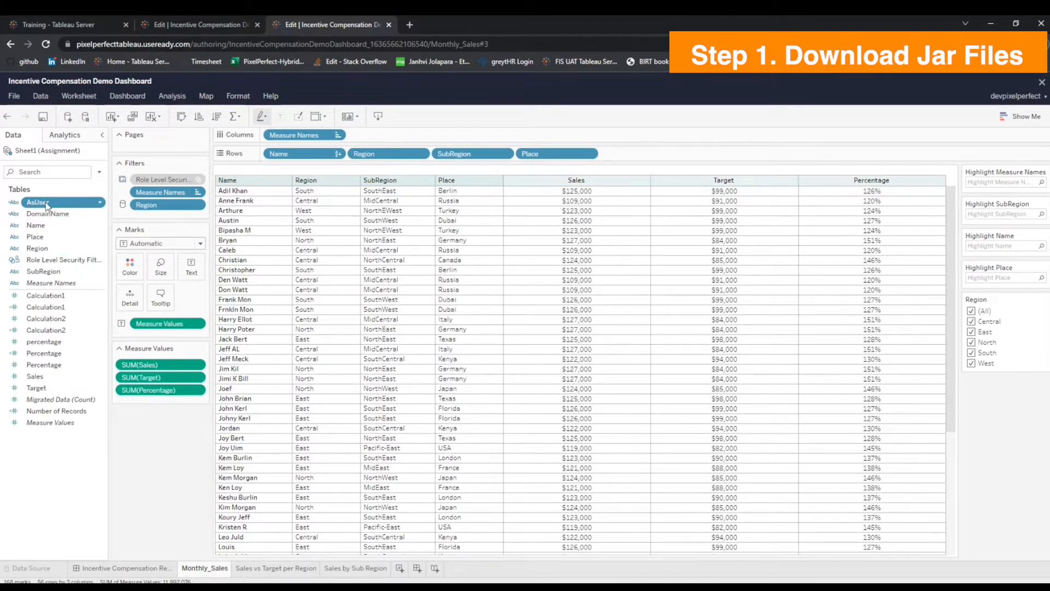
Add AsUser to the columns of Monthly_Sales with its header hidden, and save the workbook from the Incentive Compensation Report dashboard.
{"action": "left_click_drag", "start_coordinate": [47, 205], "coordinate": [392, 136]}
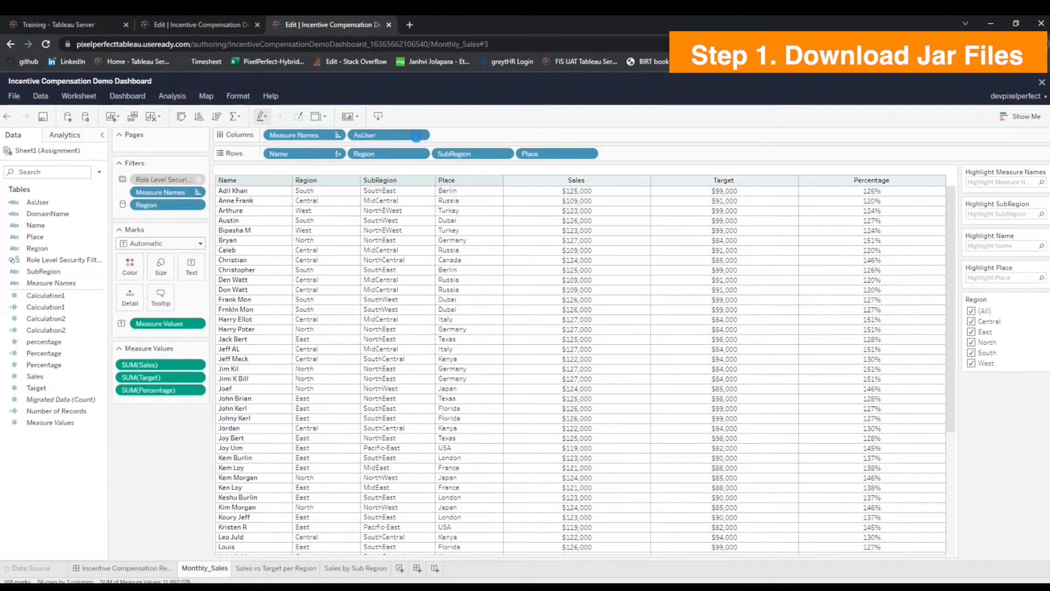
{"action": "left_click", "coordinate": [424, 135]}
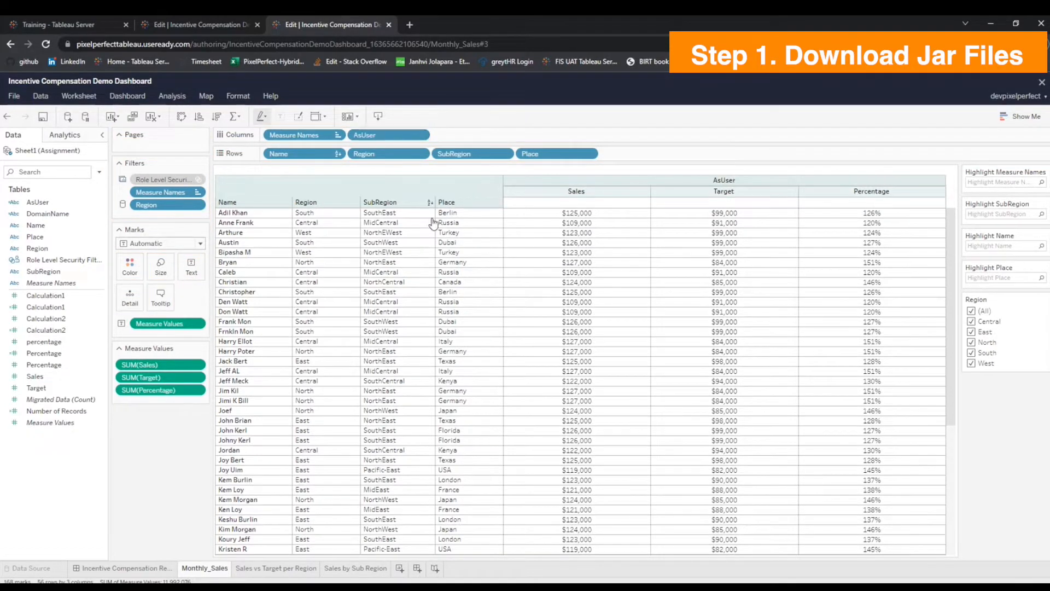
{"action": "left_click", "coordinate": [395, 200]}
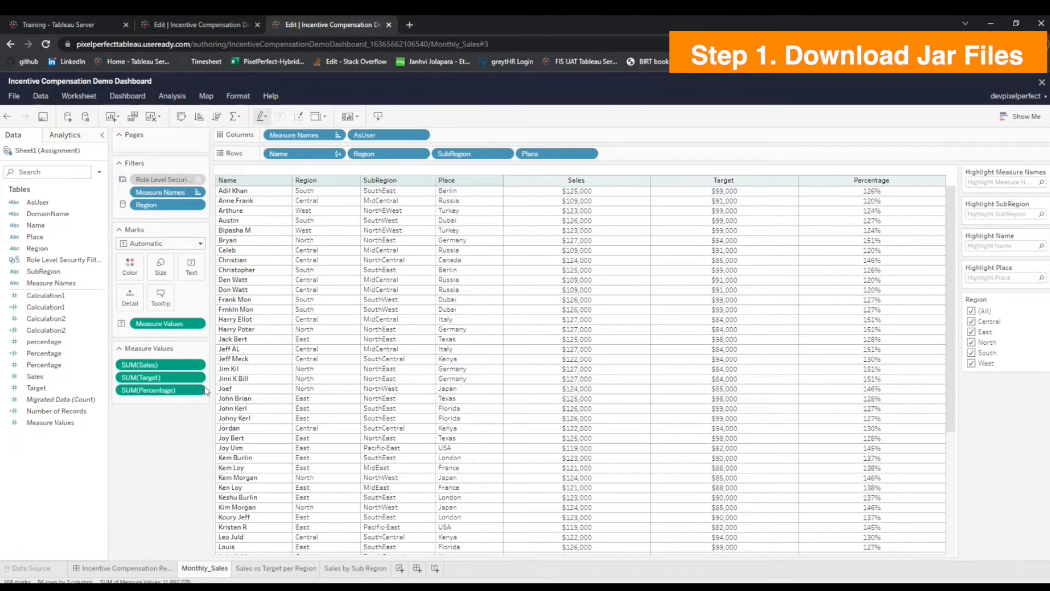
{"action": "left_click", "coordinate": [123, 569]}
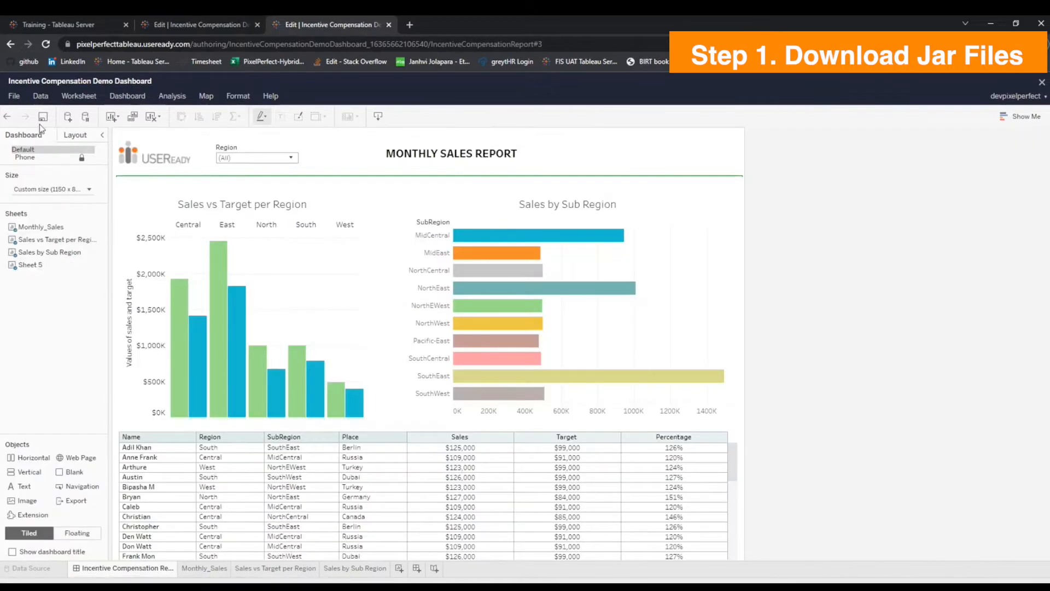
{"action": "left_click", "coordinate": [43, 117]}
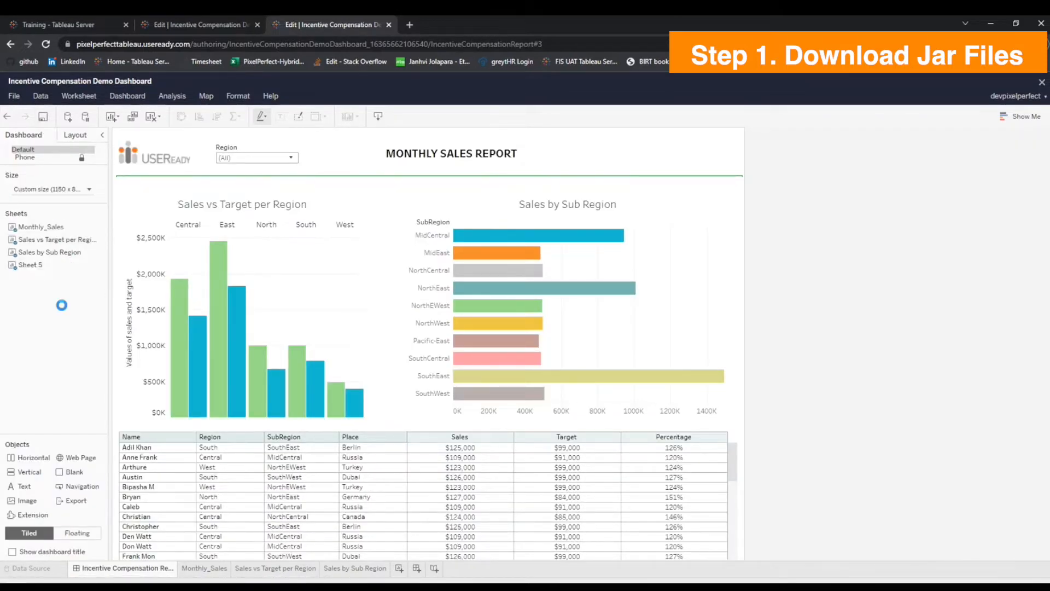
Place the Pixel Perfect extension as a floating object over the Sales by Sub Region chart and open its configuration.
{"action": "left_click", "coordinate": [77, 533]}
{"action": "left_click_drag", "start_coordinate": [49, 252], "coordinate": [478, 159]}
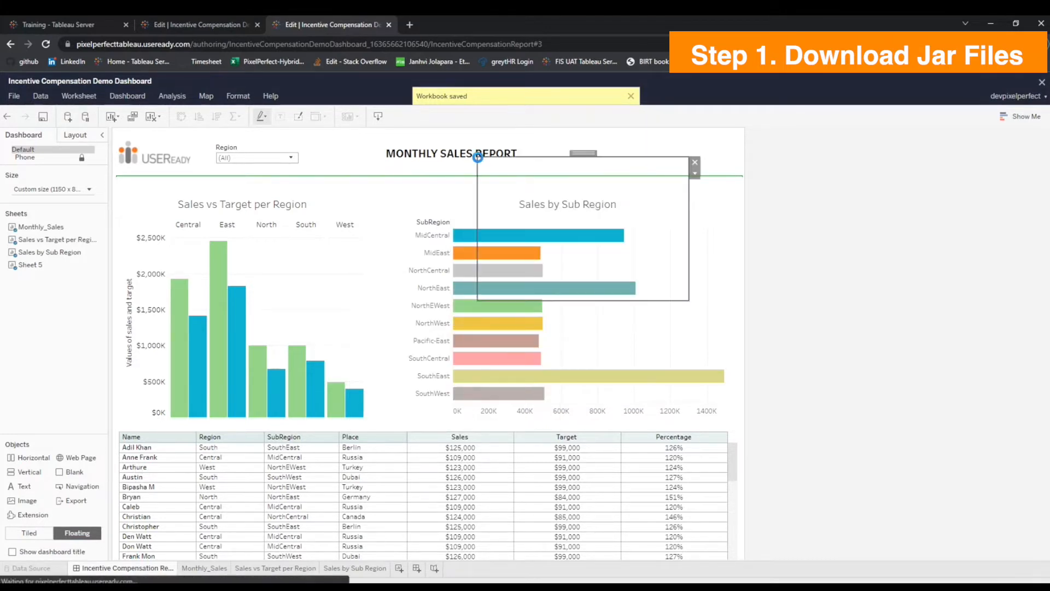
{"action": "left_click", "coordinate": [569, 376]}
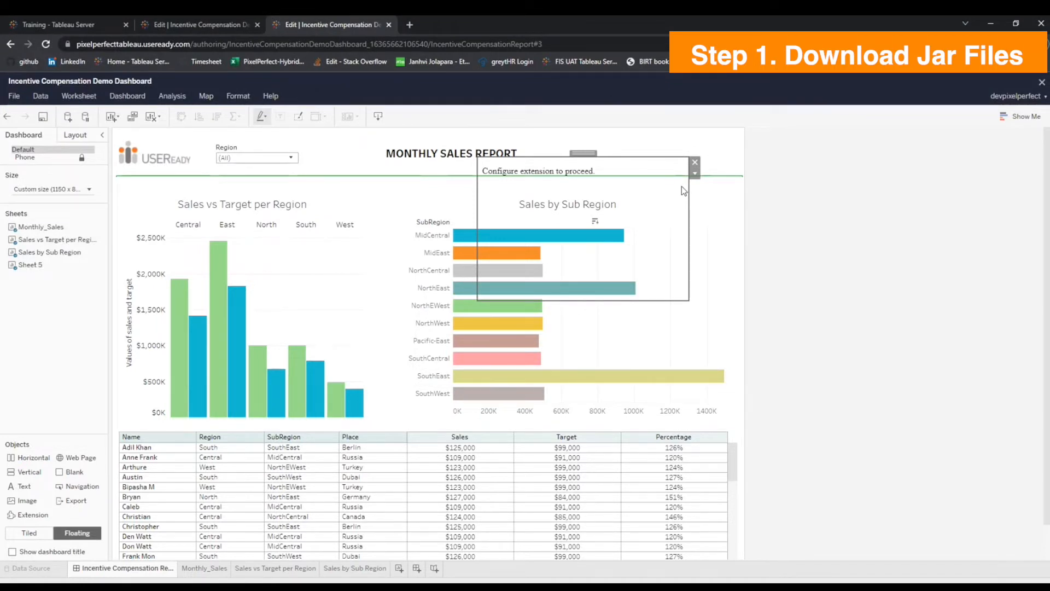
{"action": "left_click", "coordinate": [694, 174]}
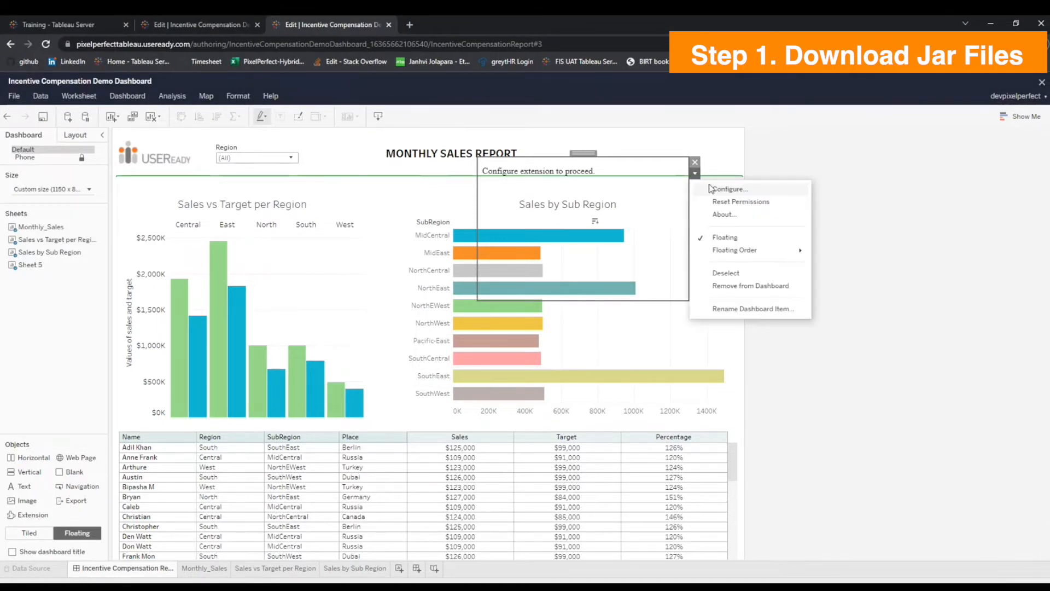
{"action": "left_click", "coordinate": [712, 189]}
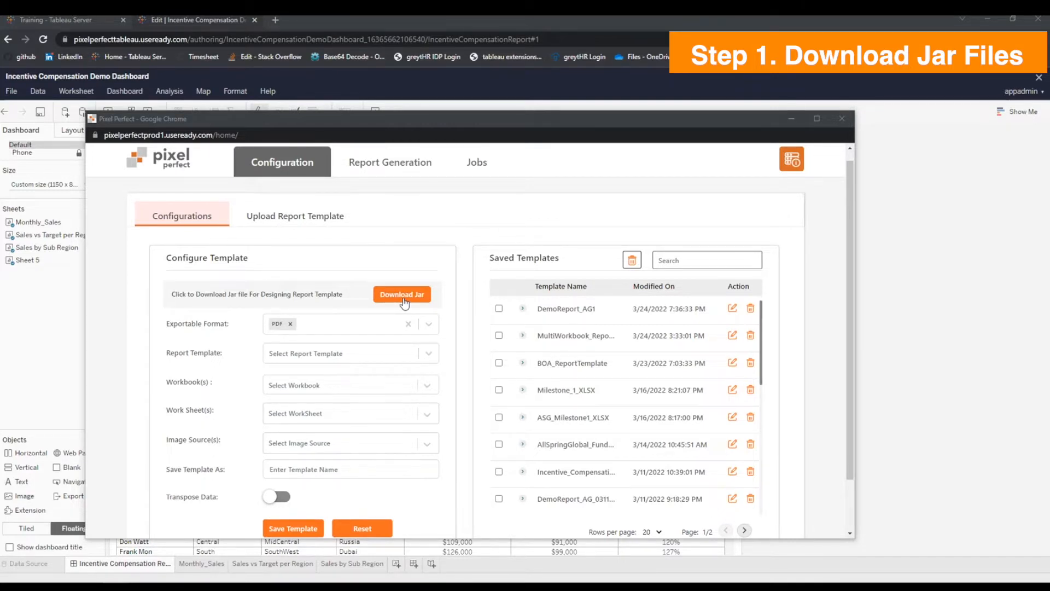
Choose the Incentive Compensation Demo Dashboard workbook for the template and download the jar file for designing the report template.
{"action": "left_click", "coordinate": [383, 390]}
{"action": "type", "text": "Incentive"}
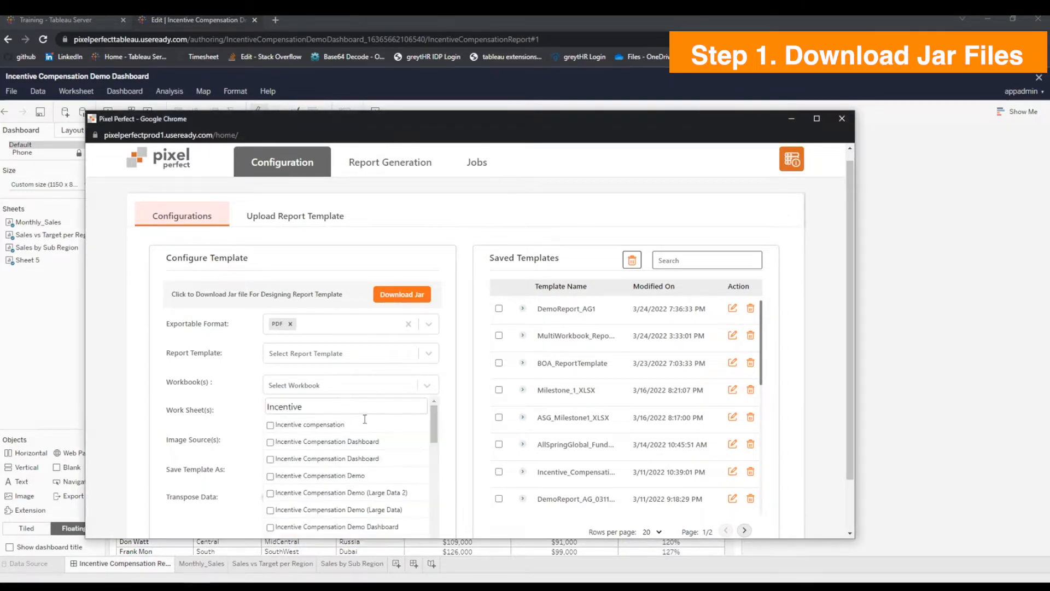
{"action": "left_click", "coordinate": [273, 528]}
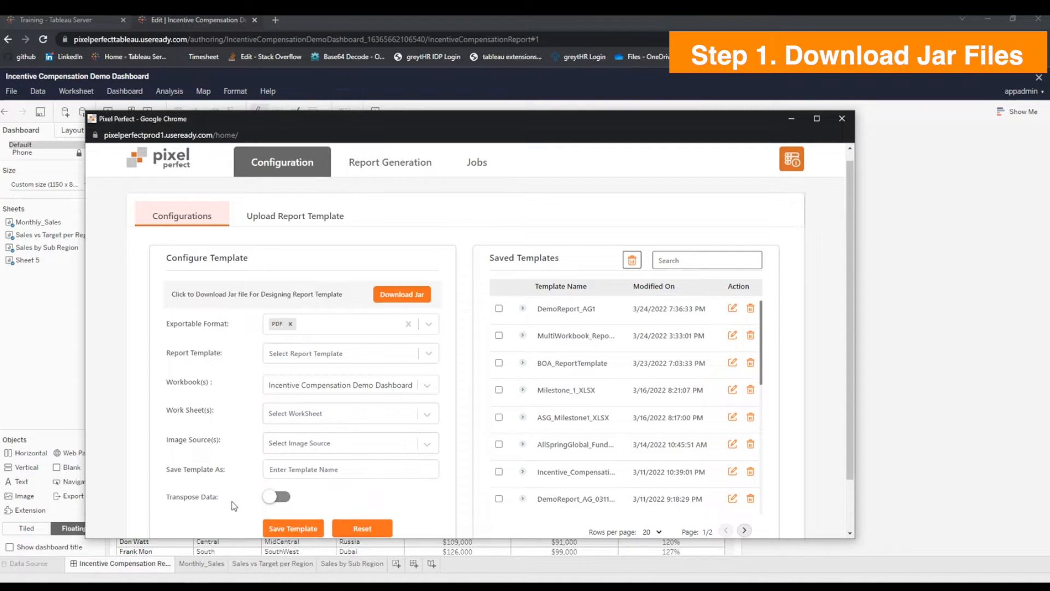
{"action": "left_click", "coordinate": [285, 506]}
{"action": "left_click", "coordinate": [407, 295]}
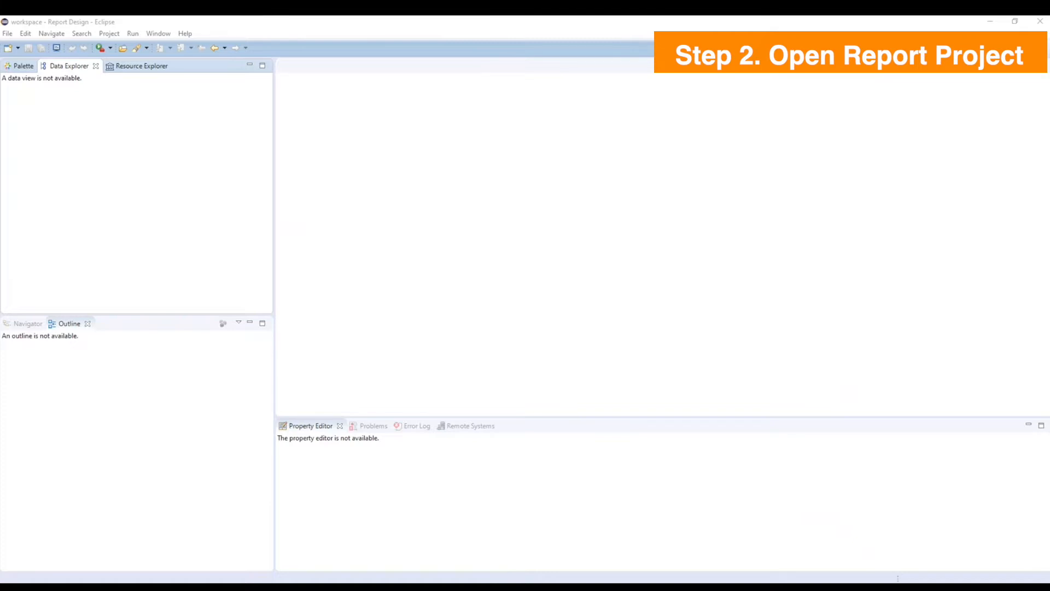
Switch to Eclipse and create a new Report Project named Pixel Perfect in the default location.
{"action": "left_click", "coordinate": [7, 34]}
{"action": "mouse_move", "coordinate": [56, 47]}
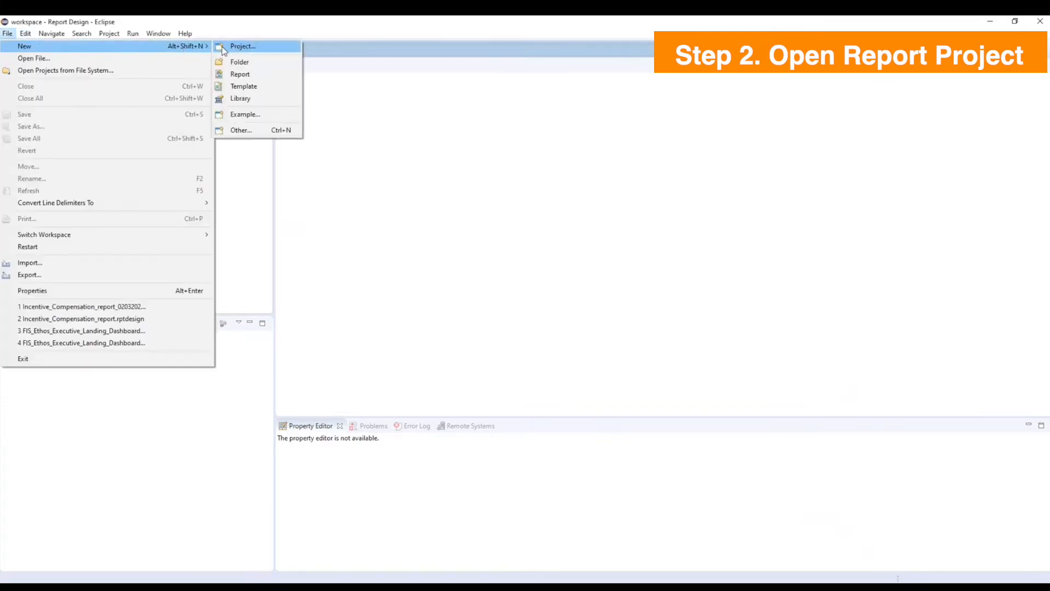
{"action": "left_click", "coordinate": [241, 47]}
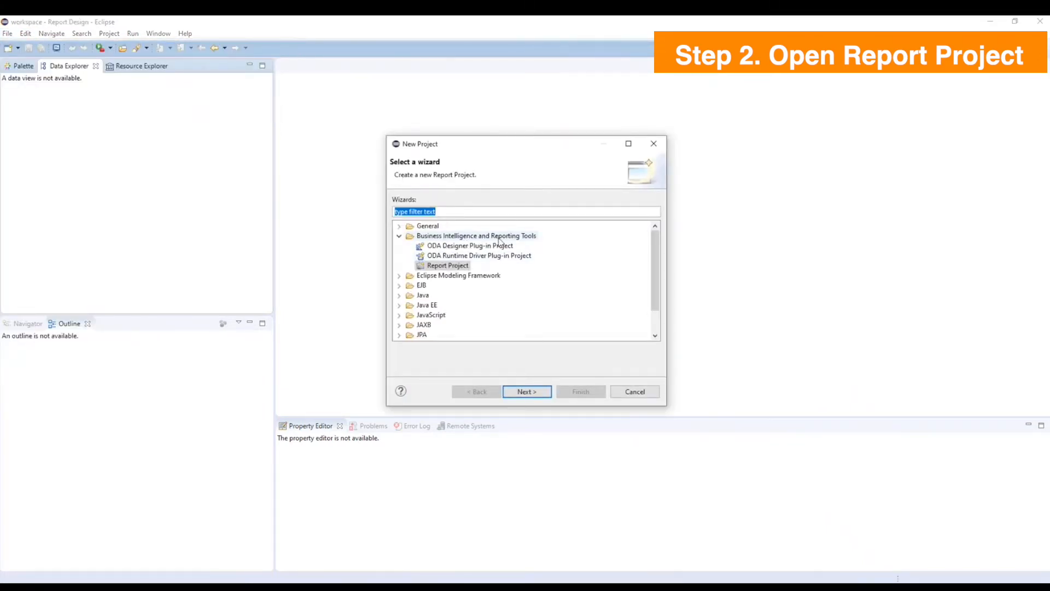
{"action": "left_click", "coordinate": [440, 267]}
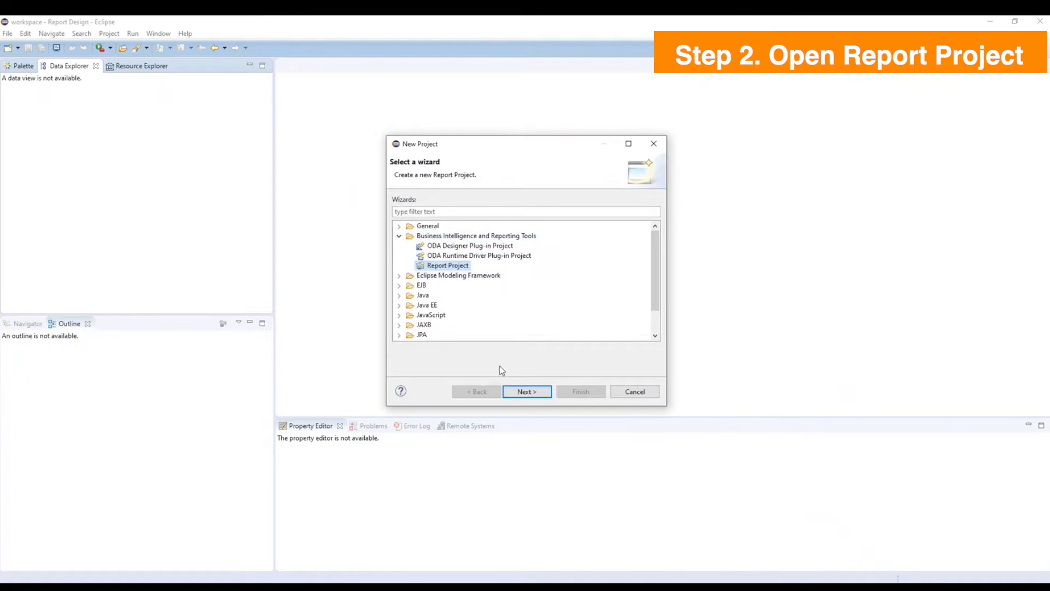
{"action": "left_click", "coordinate": [514, 392]}
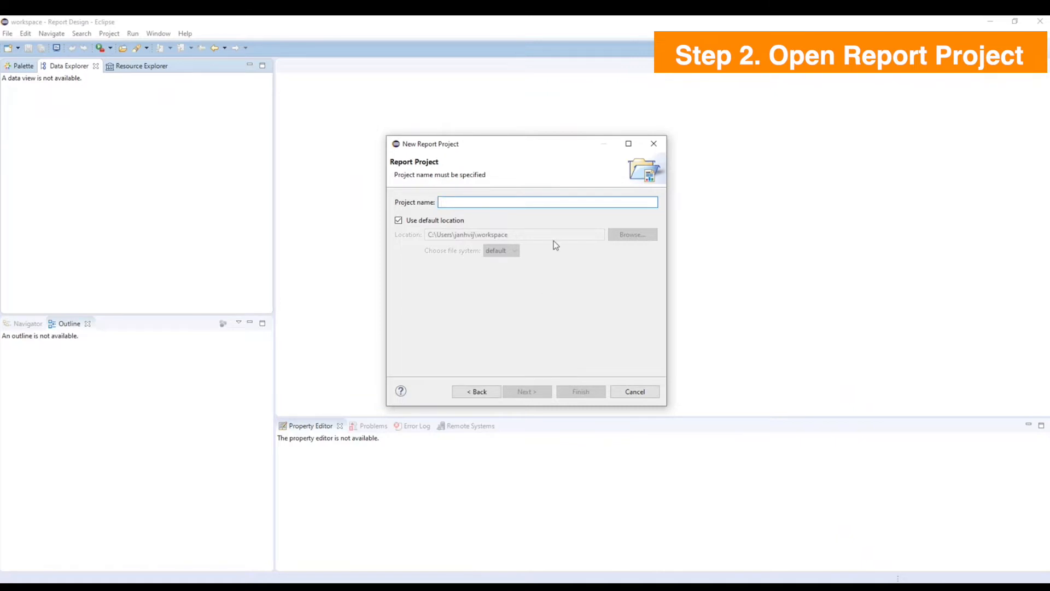
{"action": "type", "text": "Pixel"}
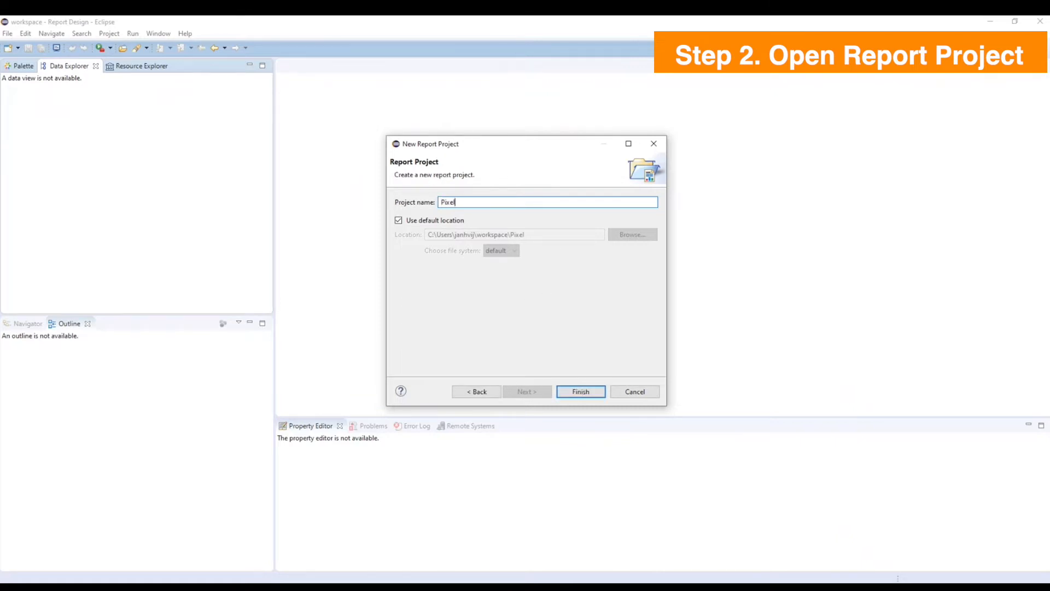
{"action": "type", "text": " Perfect"}
{"action": "left_click", "coordinate": [592, 391]}
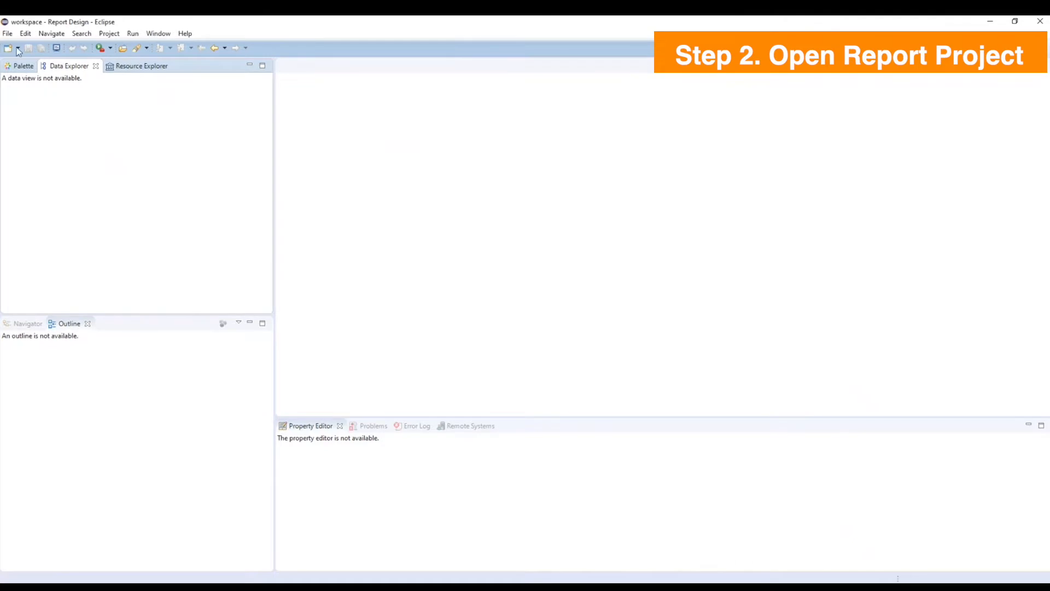
Create a new report in the Pixel Perfect project with the file name report template demo.rptdesign.
{"action": "left_click", "coordinate": [7, 33]}
{"action": "mouse_move", "coordinate": [12, 48]}
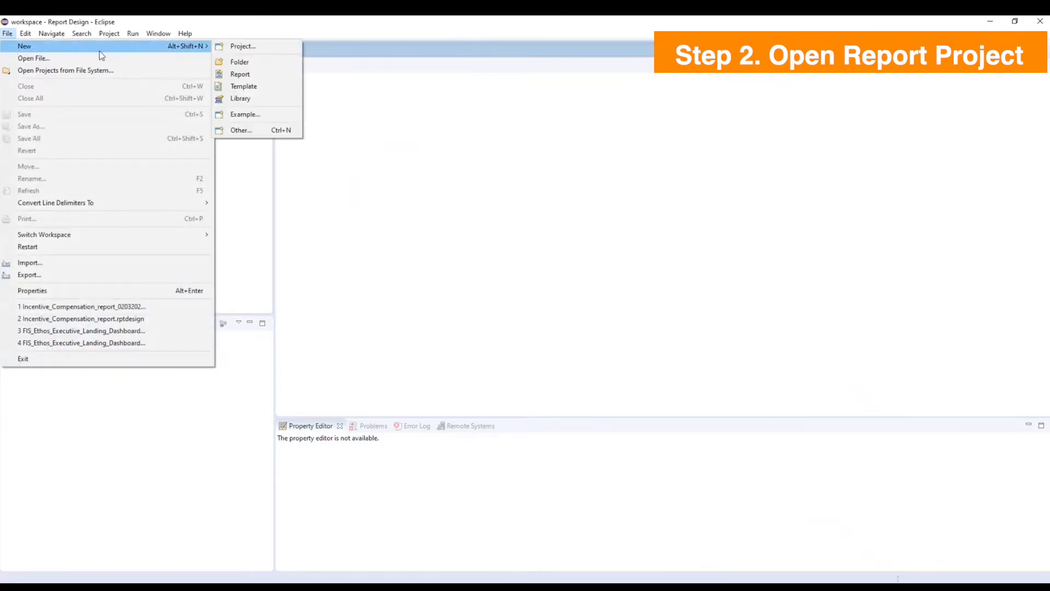
{"action": "left_click", "coordinate": [236, 77]}
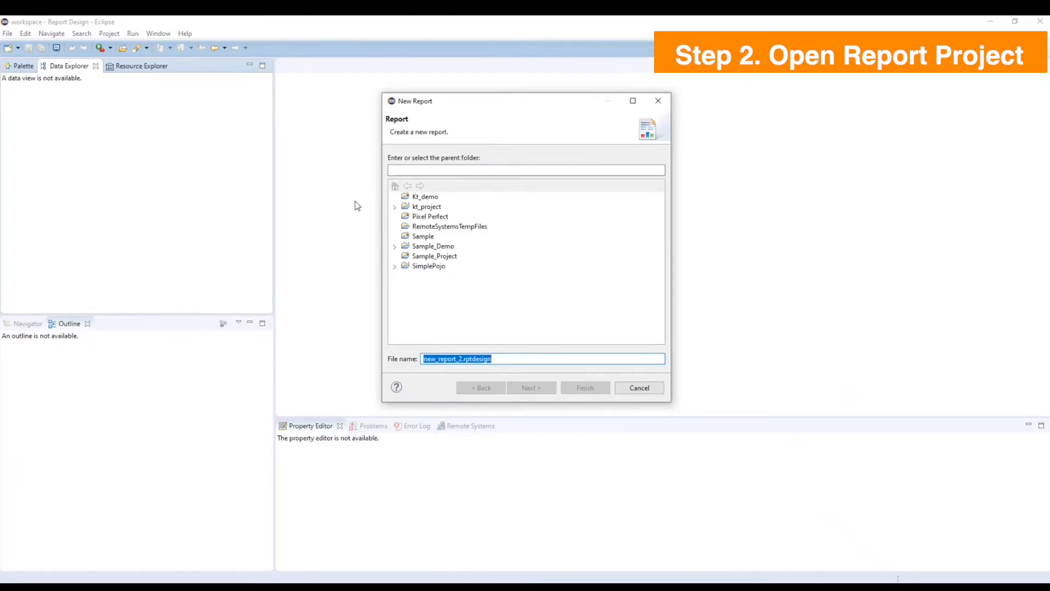
{"action": "left_click", "coordinate": [443, 216]}
{"action": "left_click_drag", "start_coordinate": [463, 359], "coordinate": [416, 360]}
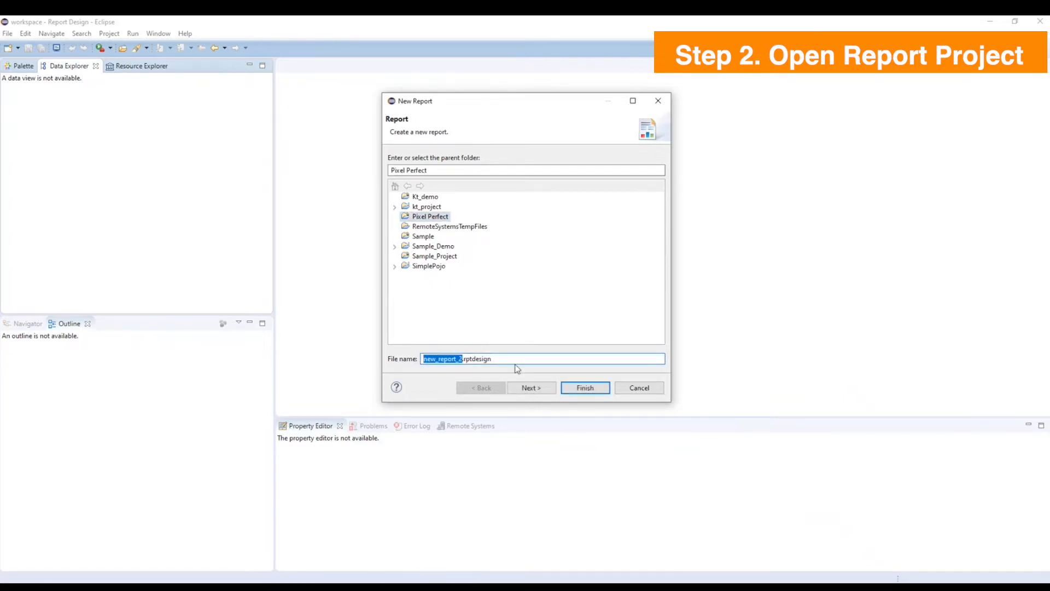
{"action": "type", "text": "report template demo"}
{"action": "left_click", "coordinate": [570, 385]}
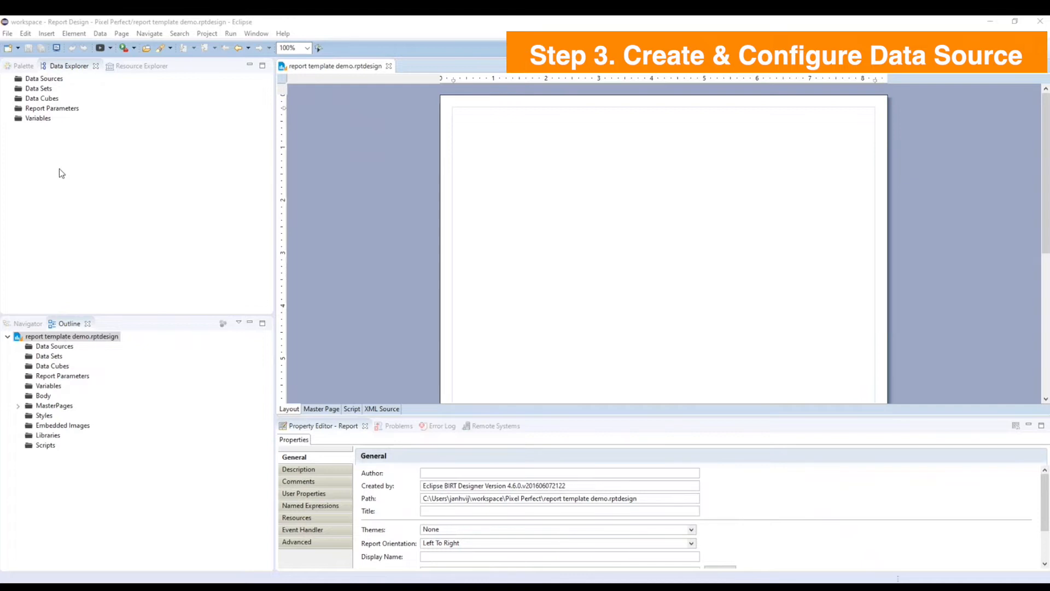
Start a new data source of the POJO Data Source type, keeping the name Data Source.
{"action": "right_click", "coordinate": [50, 80]}
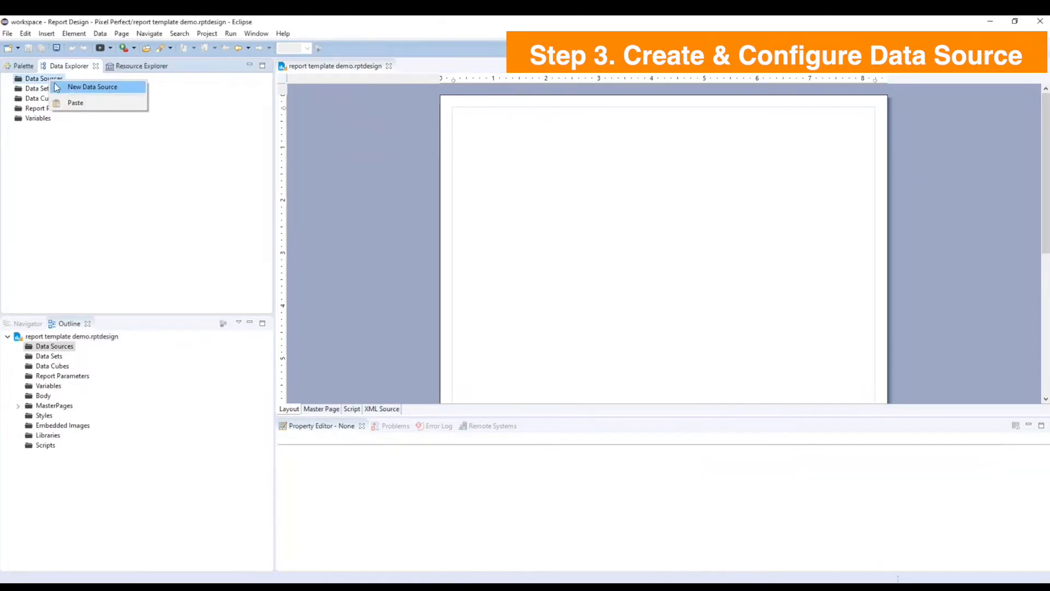
{"action": "left_click", "coordinate": [74, 88]}
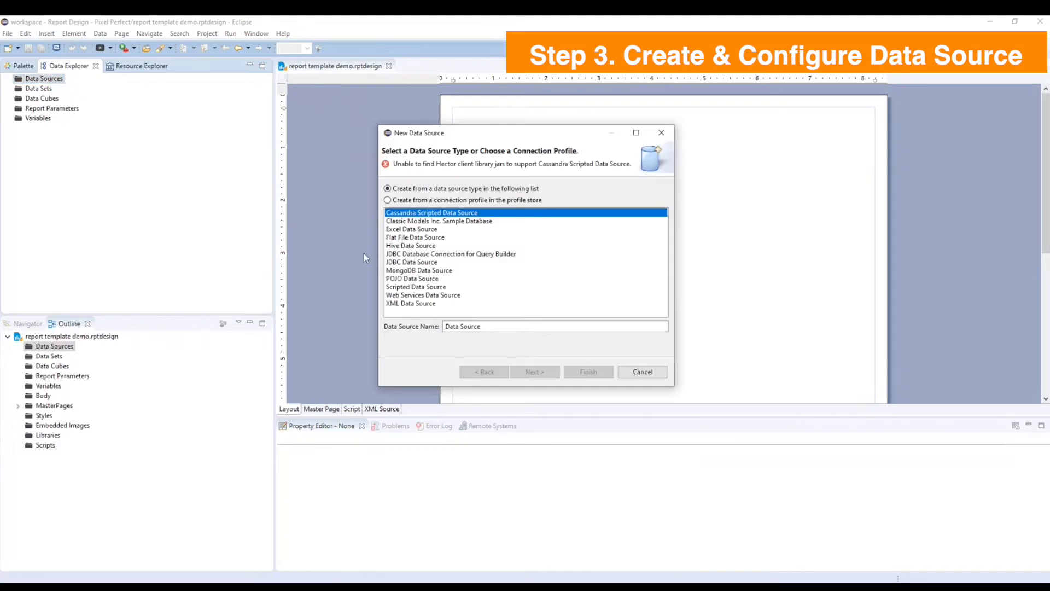
{"action": "left_click", "coordinate": [394, 278]}
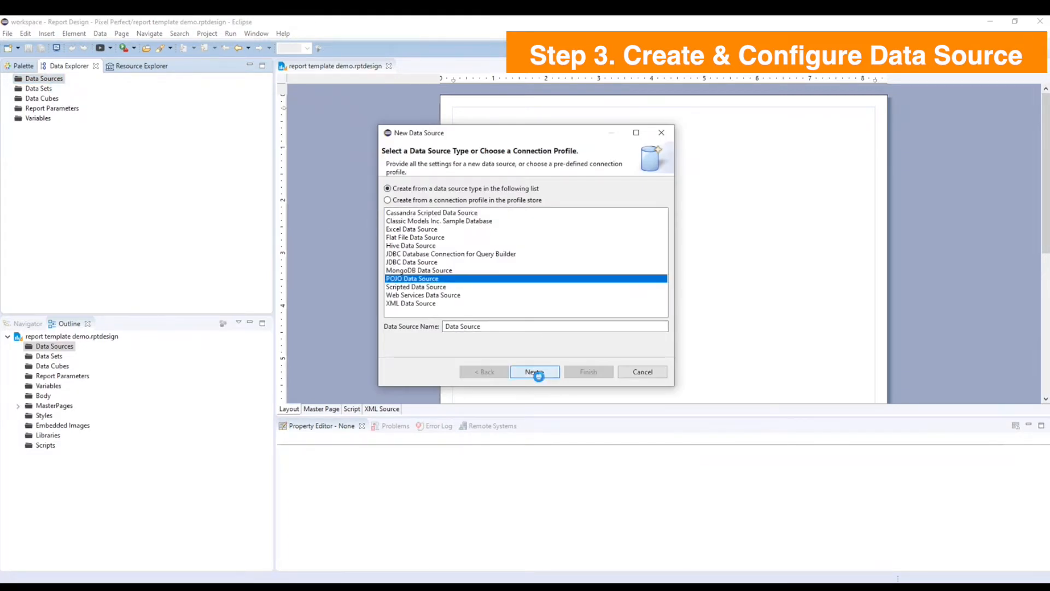
{"action": "left_click", "coordinate": [536, 372]}
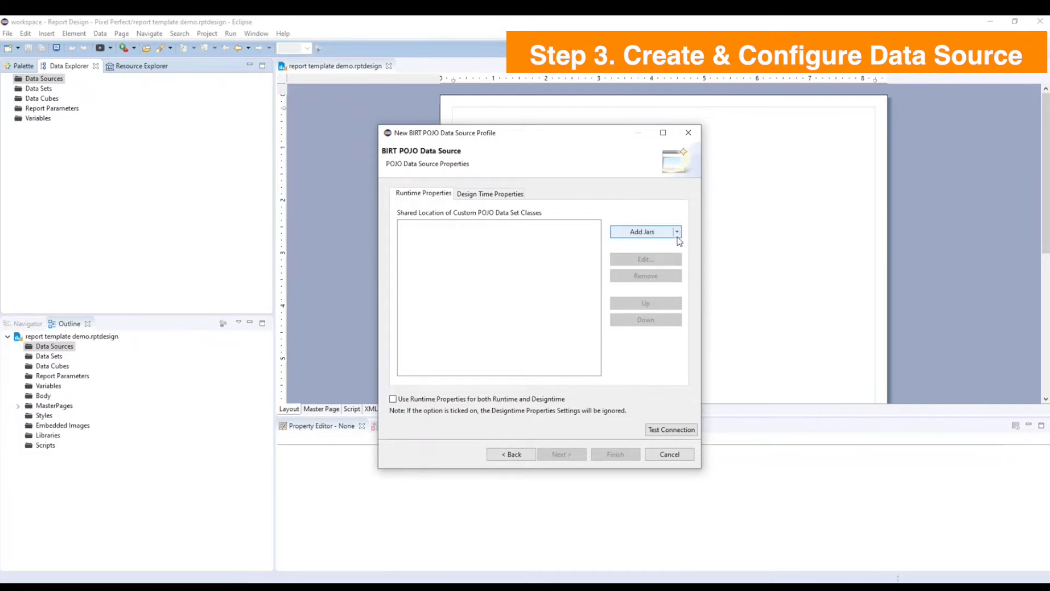
Add the Incentive Compensation Demo Dashboard jar from Downloads to the data source's runtime properties using an absolute path.
{"action": "left_click", "coordinate": [677, 232]}
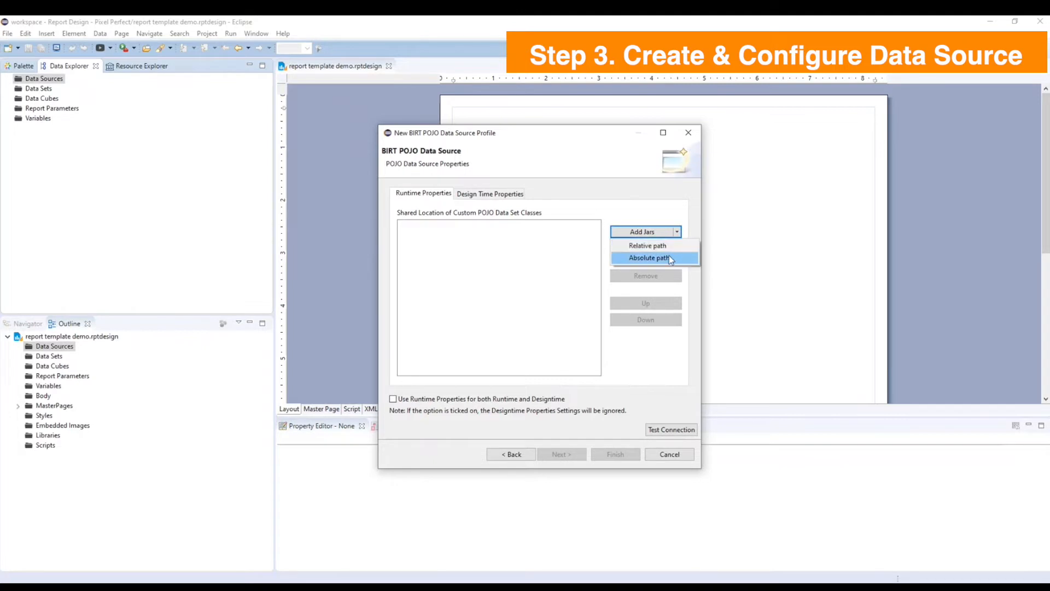
{"action": "left_click", "coordinate": [669, 259]}
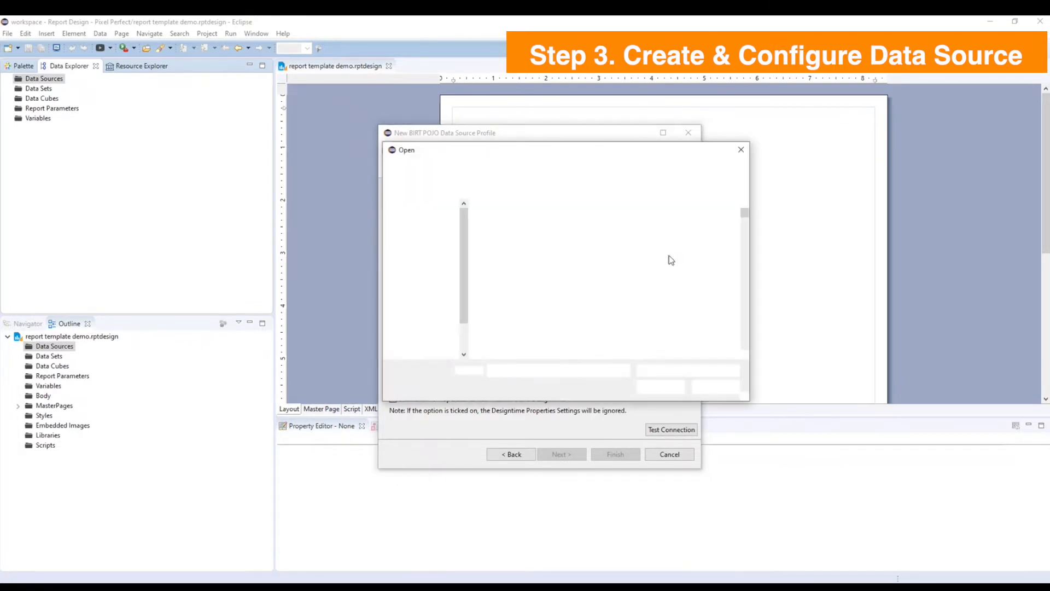
{"action": "left_click", "coordinate": [427, 293]}
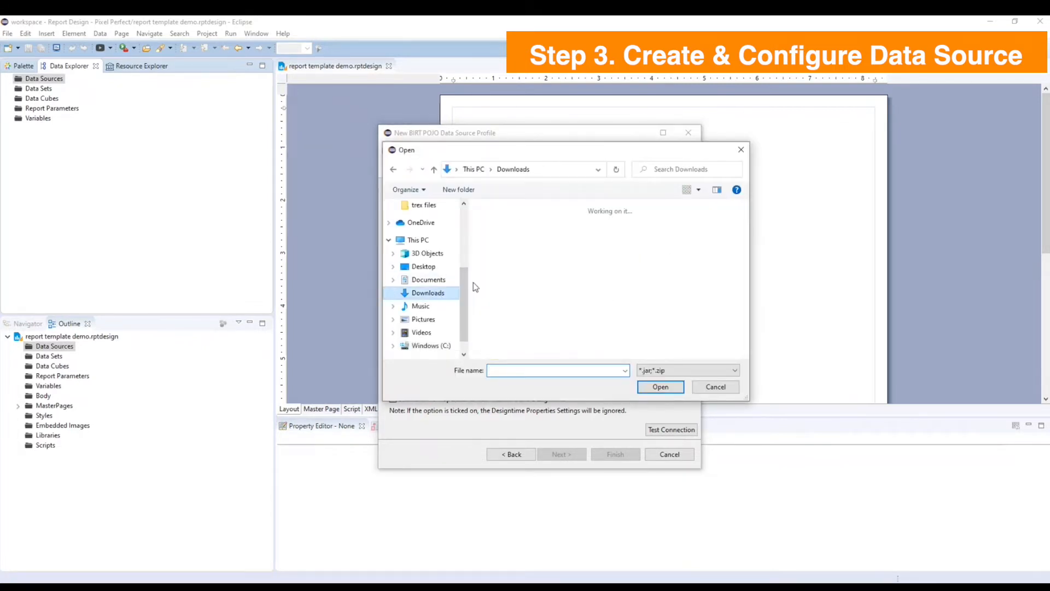
{"action": "left_click", "coordinate": [513, 223]}
{"action": "left_click", "coordinate": [660, 387]}
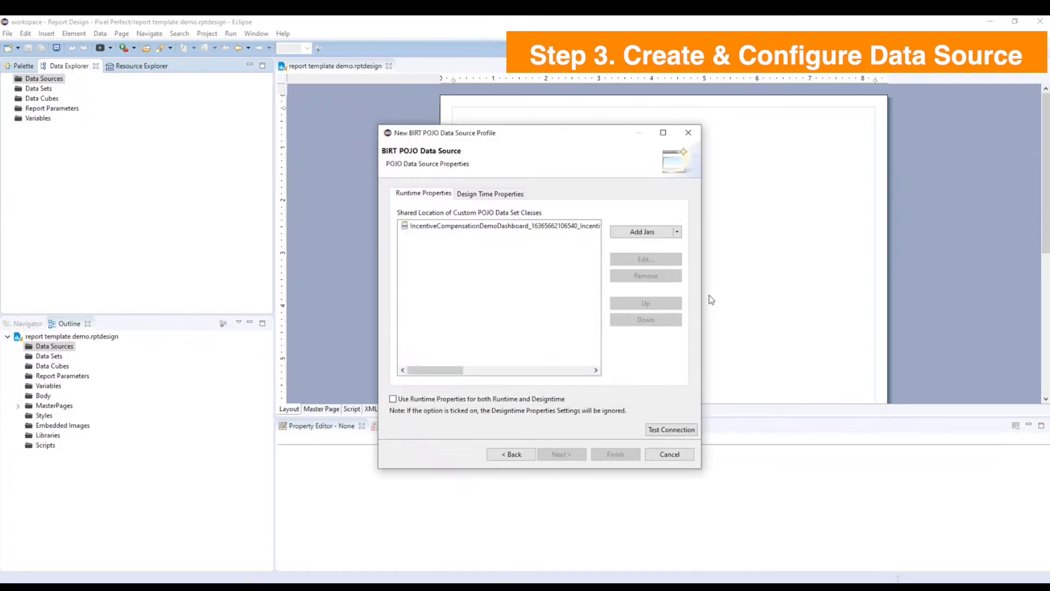
Add jackson-annotations-2.6.4.jar, jackson-core-2.6.4.jar and jackson-databind-2.6.4.jar from C:\Apps\jars to the runtime properties by absolute path.
{"action": "left_click", "coordinate": [677, 232]}
{"action": "left_click", "coordinate": [678, 262]}
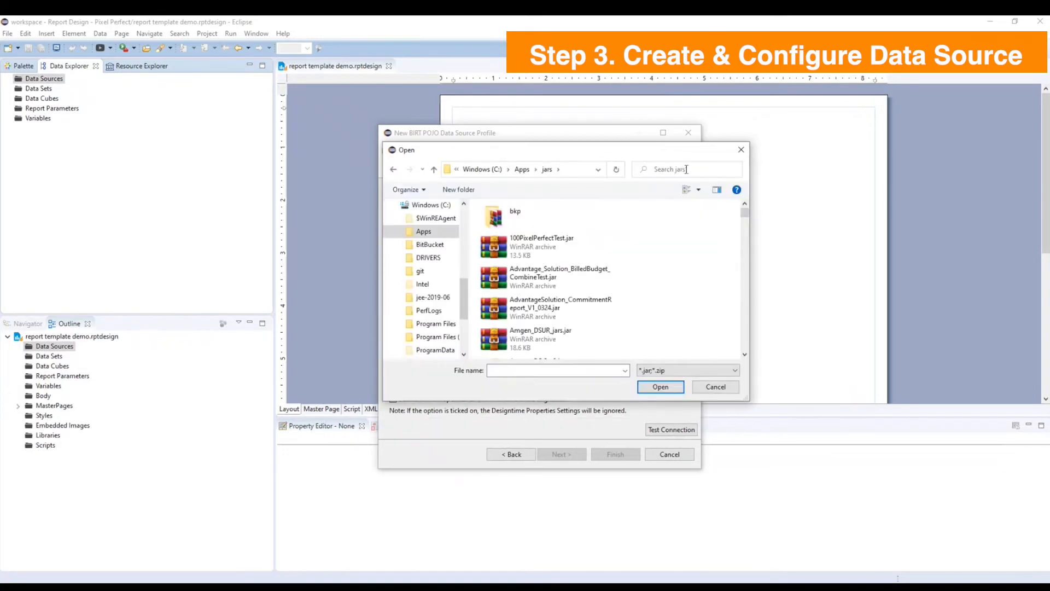
{"action": "key", "text": "j"}
{"action": "left_click", "coordinate": [686, 170]}
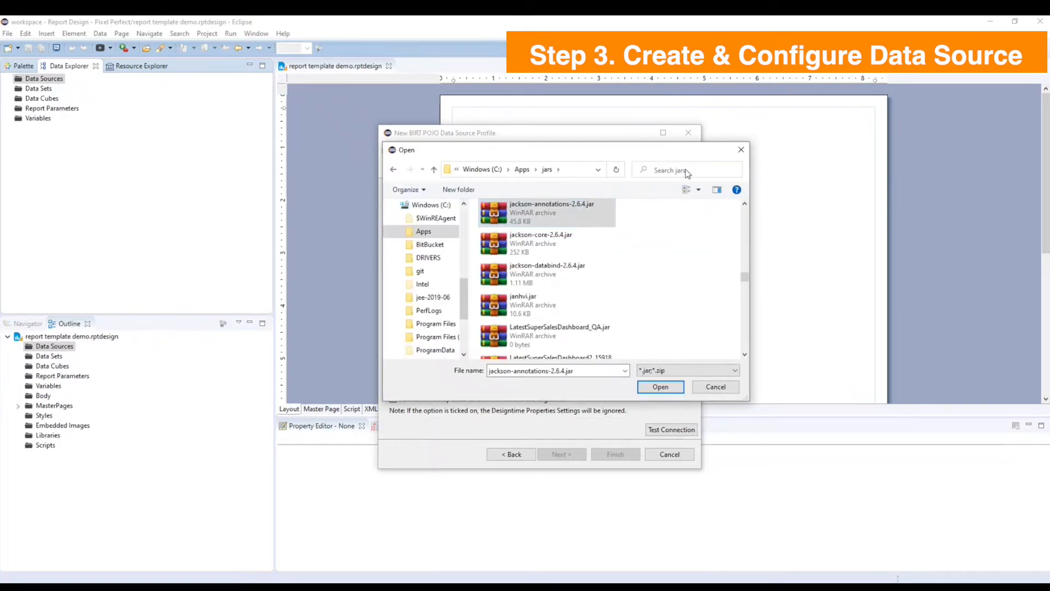
{"action": "type", "text": "son"}
{"action": "left_click", "coordinate": [569, 245], "text": "ctrl"}
{"action": "left_click", "coordinate": [569, 277], "text": "ctrl"}
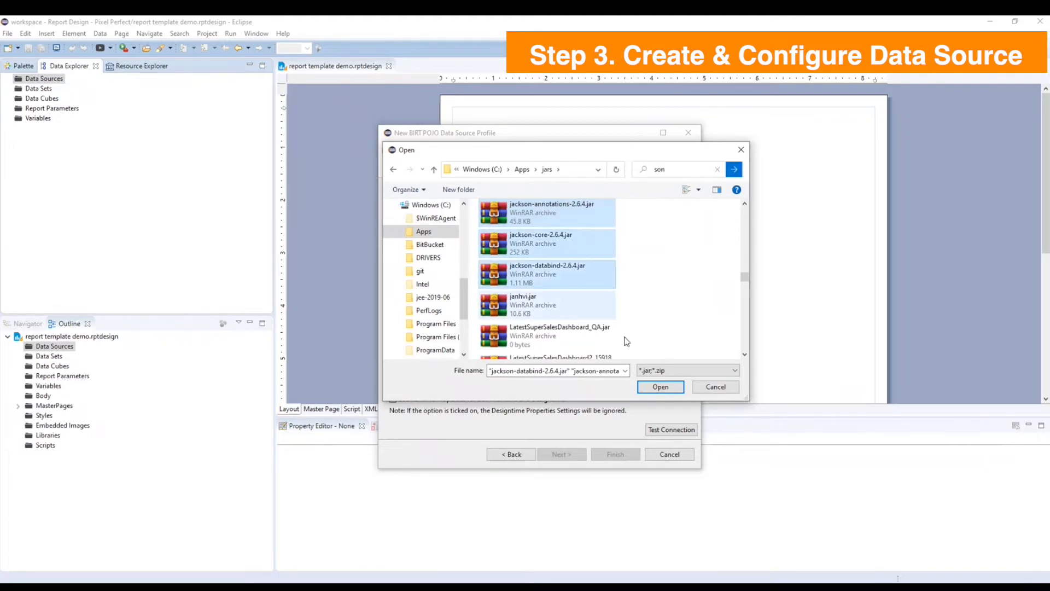
{"action": "left_click", "coordinate": [664, 383]}
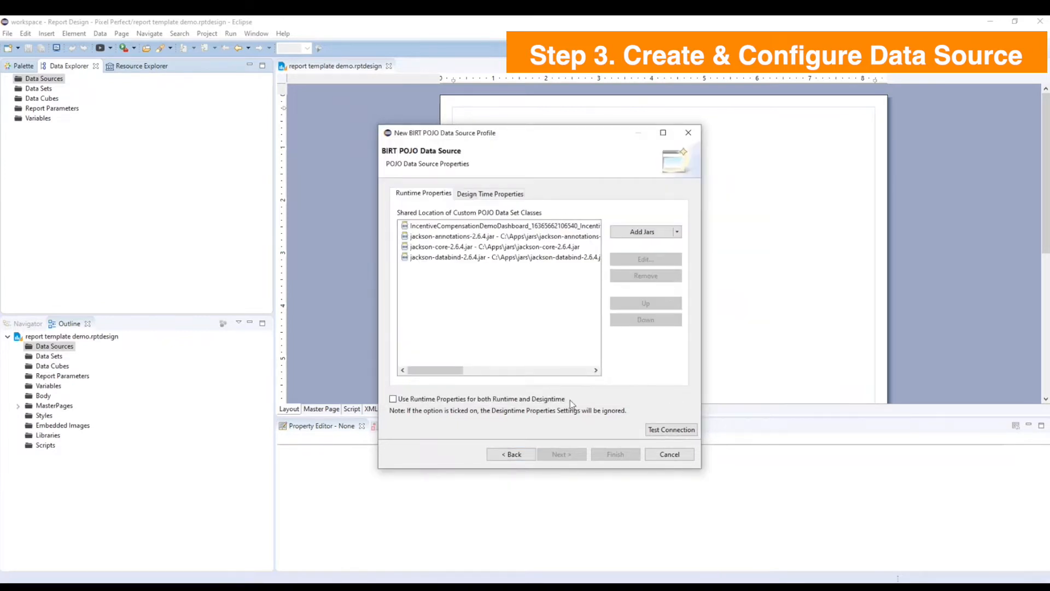
Use the runtime properties for both runtime and design time, test the connection, and finish the data source.
{"action": "left_click", "coordinate": [393, 400]}
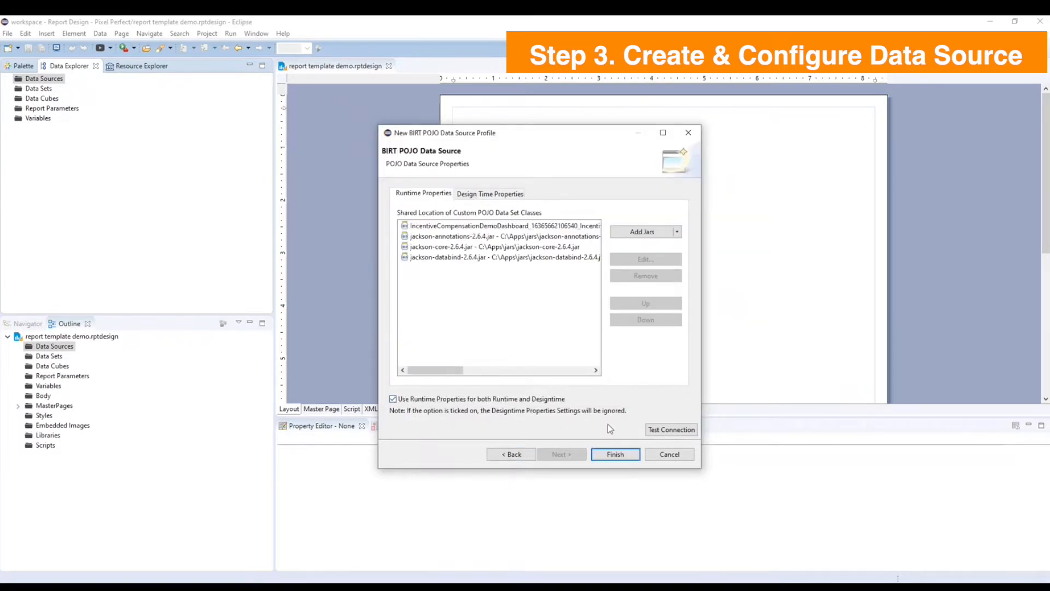
{"action": "left_click", "coordinate": [684, 432]}
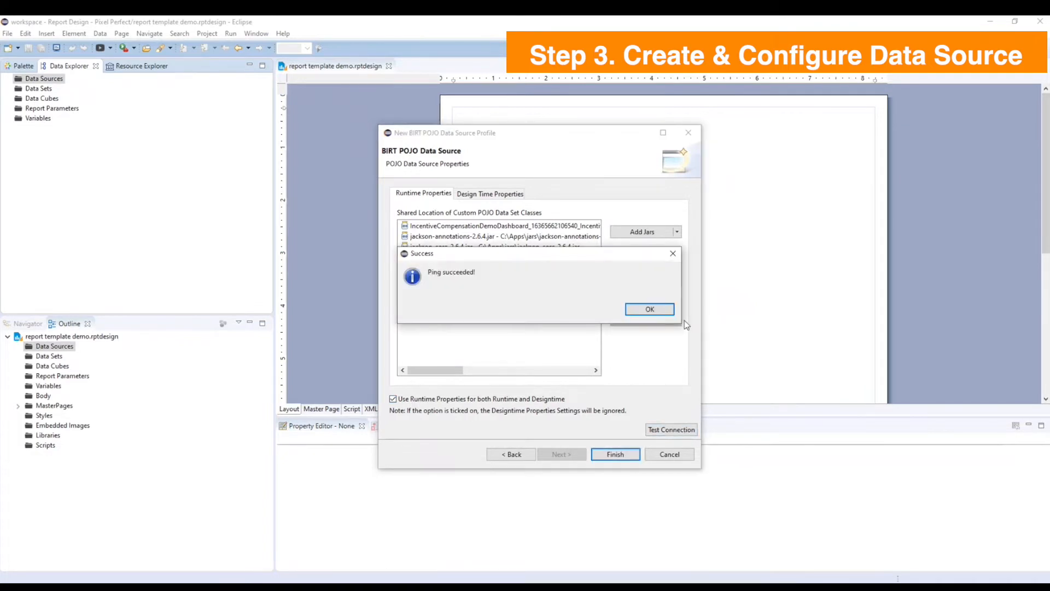
{"action": "left_click", "coordinate": [663, 314]}
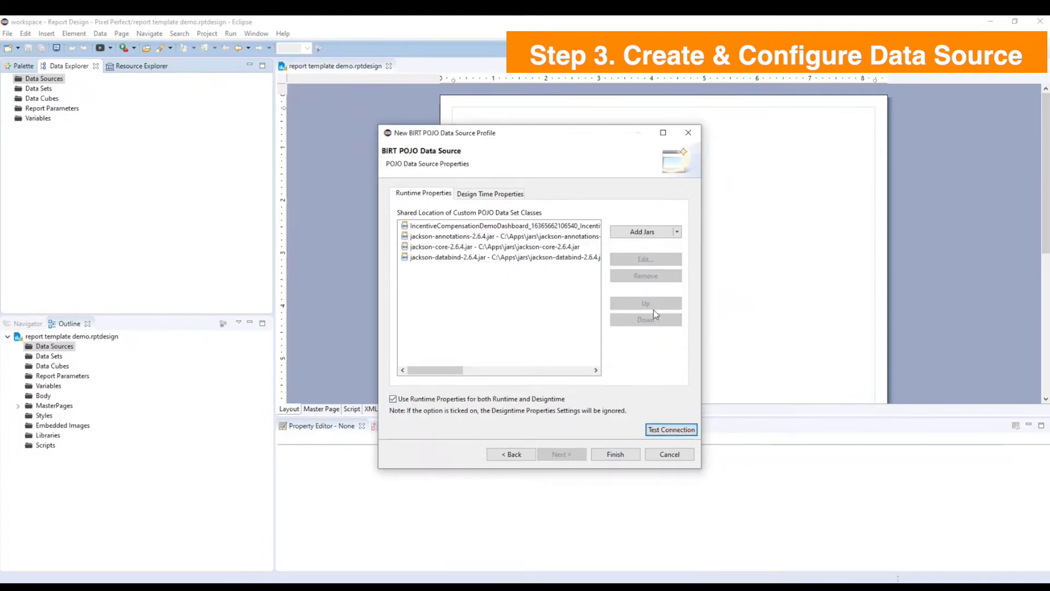
{"action": "left_click", "coordinate": [615, 455]}
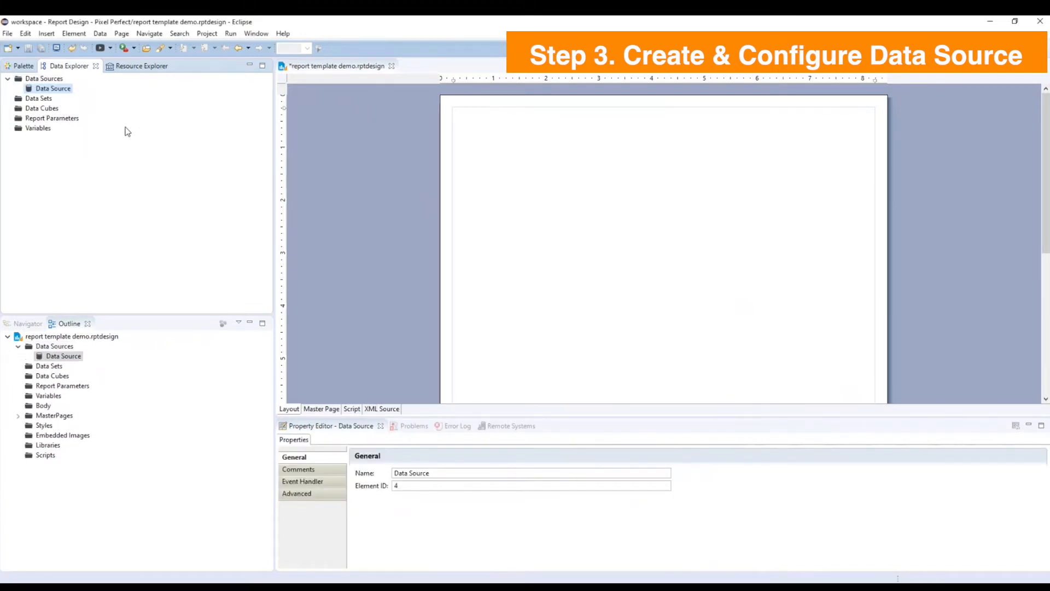
Create a report parameter named JSONData with the String data type and Text Box display type.
{"action": "right_click", "coordinate": [71, 117]}
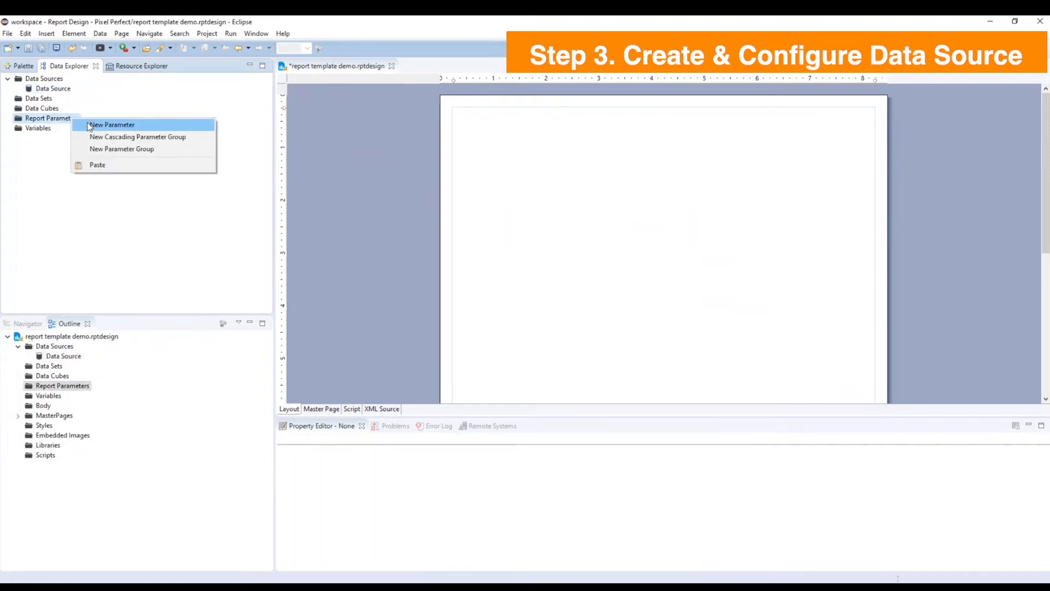
{"action": "left_click", "coordinate": [110, 125]}
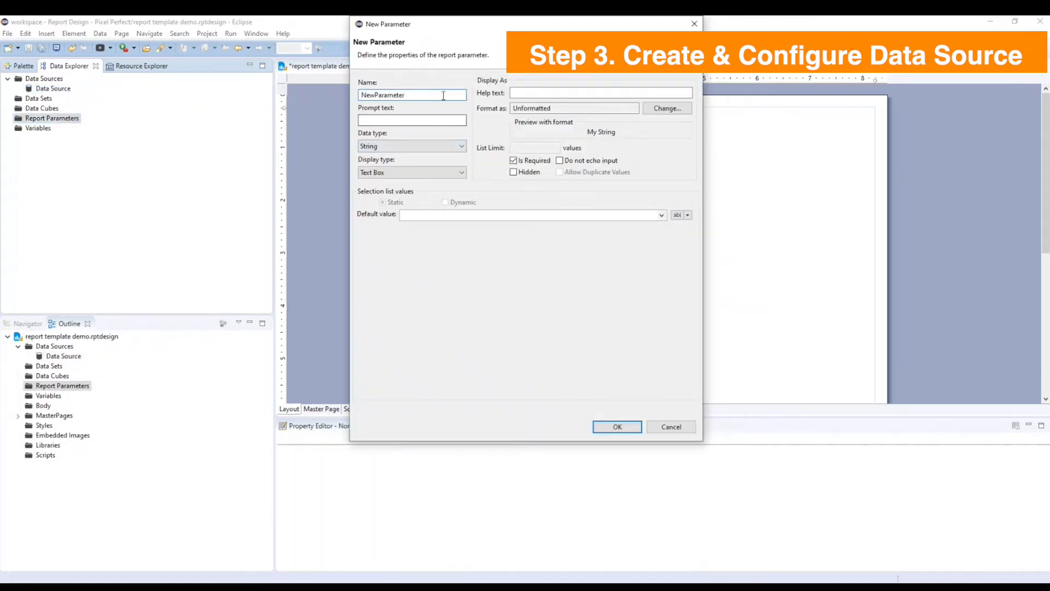
{"action": "type", "text": "JSONData"}
{"action": "left_click", "coordinate": [633, 425]}
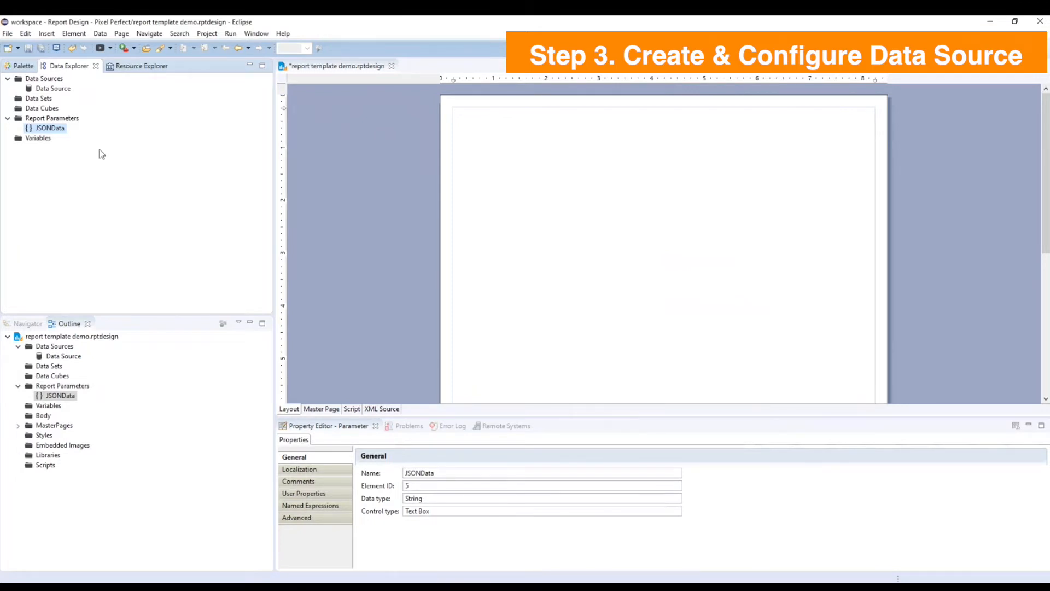
Create a POJO data set named Data Set on Data Source, using the DataIterator class of the Incentive Compensation Report.
{"action": "right_click", "coordinate": [47, 99]}
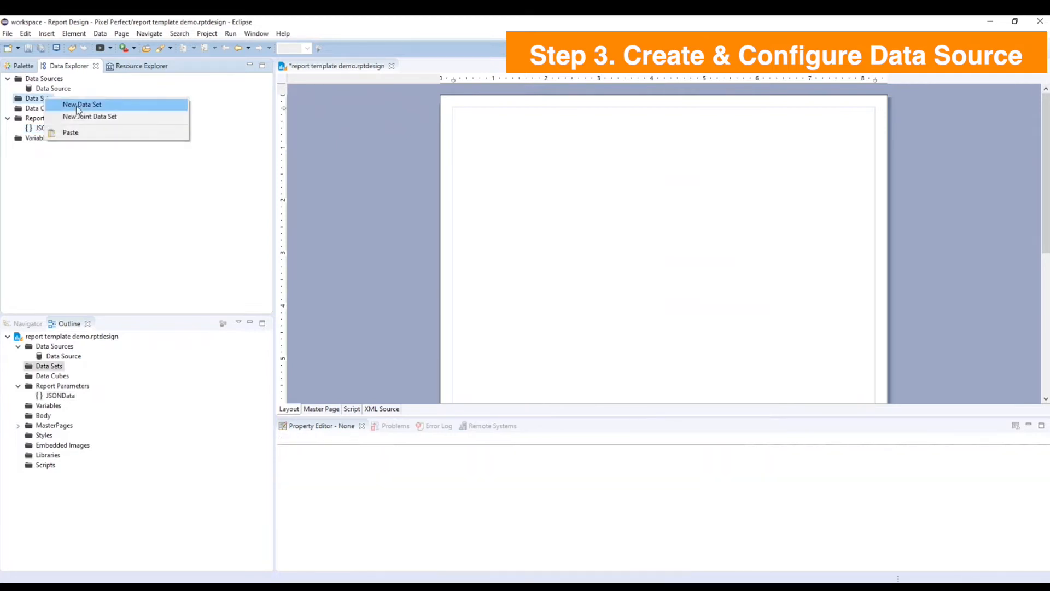
{"action": "left_click", "coordinate": [76, 104]}
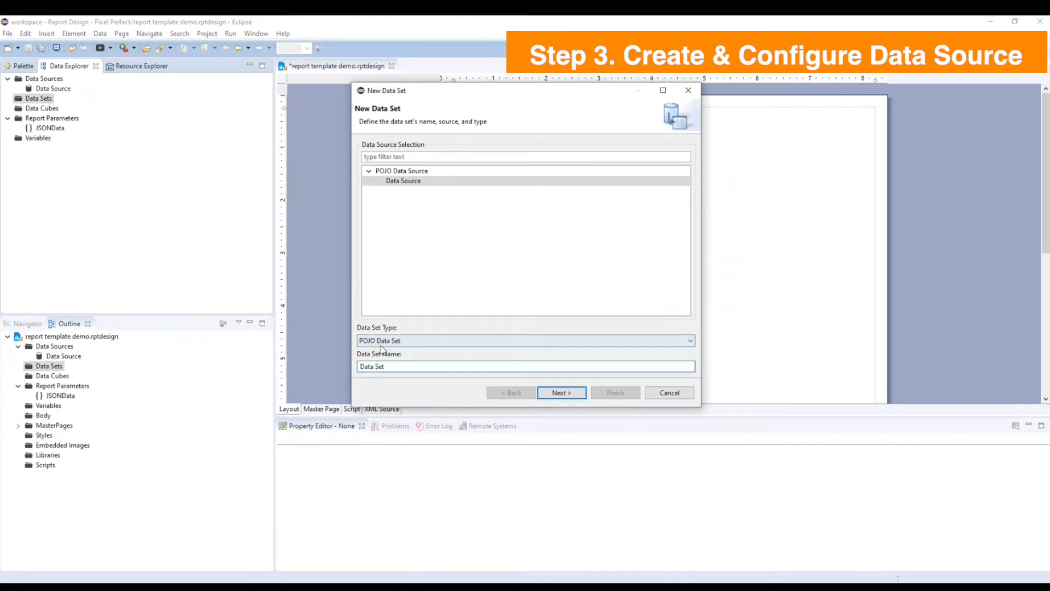
{"action": "left_click_drag", "start_coordinate": [361, 366], "coordinate": [388, 367]}
{"action": "left_click", "coordinate": [388, 367]}
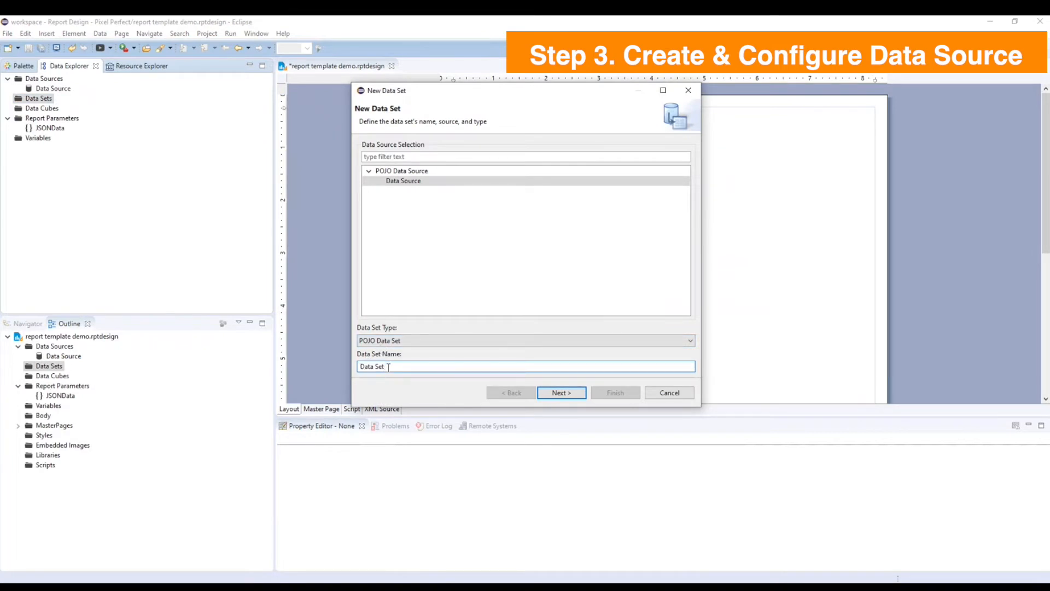
{"action": "left_click", "coordinate": [559, 392]}
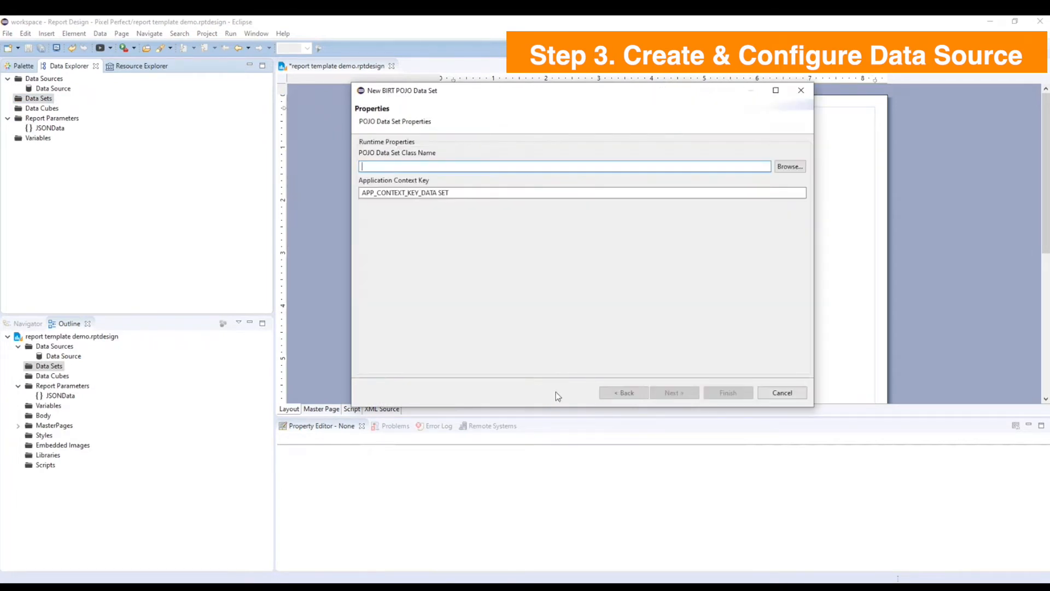
{"action": "left_click", "coordinate": [789, 166]}
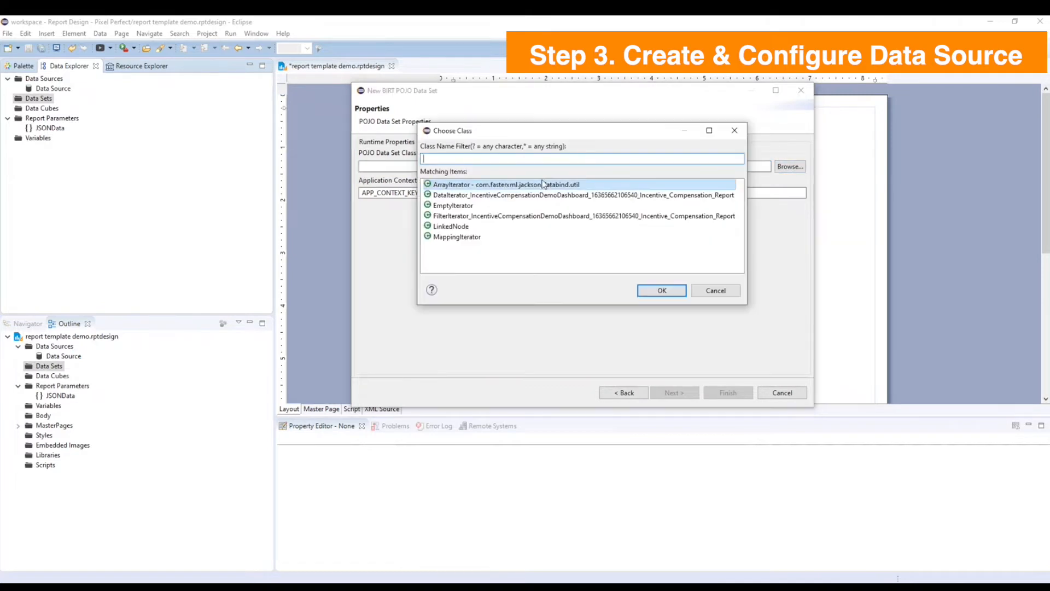
{"action": "double_click", "coordinate": [466, 195]}
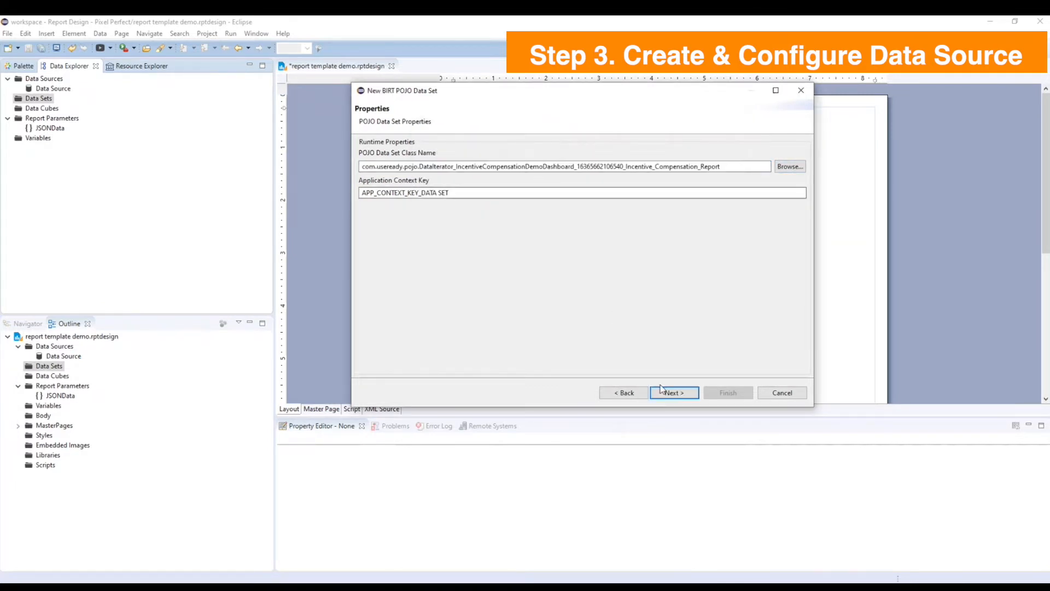
{"action": "left_click", "coordinate": [665, 393]}
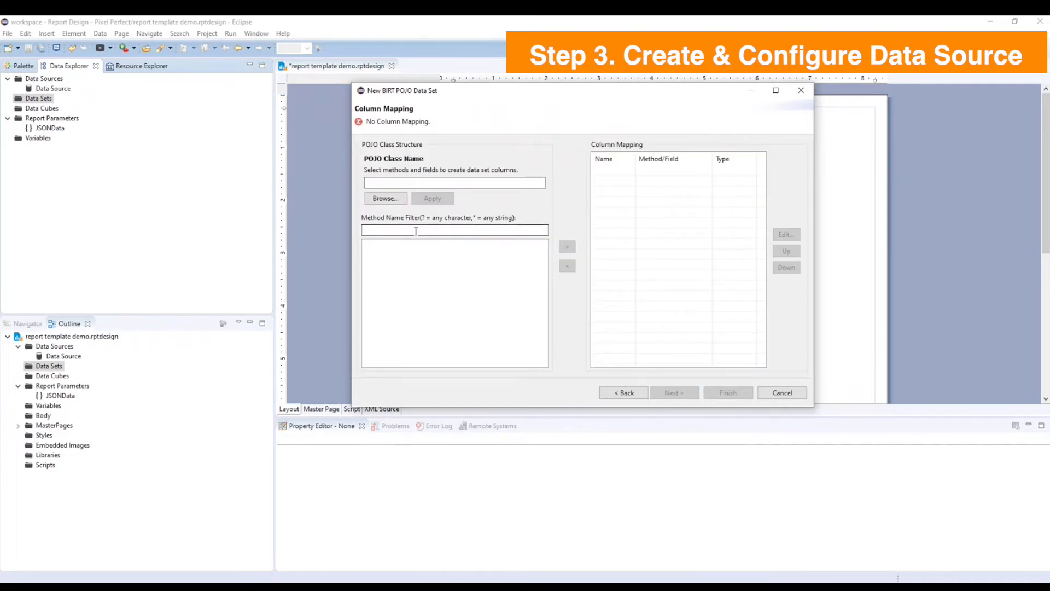
Filter the classes by rowneed and choose the RowNeedsChange class as the POJO class for column mapping.
{"action": "left_click", "coordinate": [386, 198]}
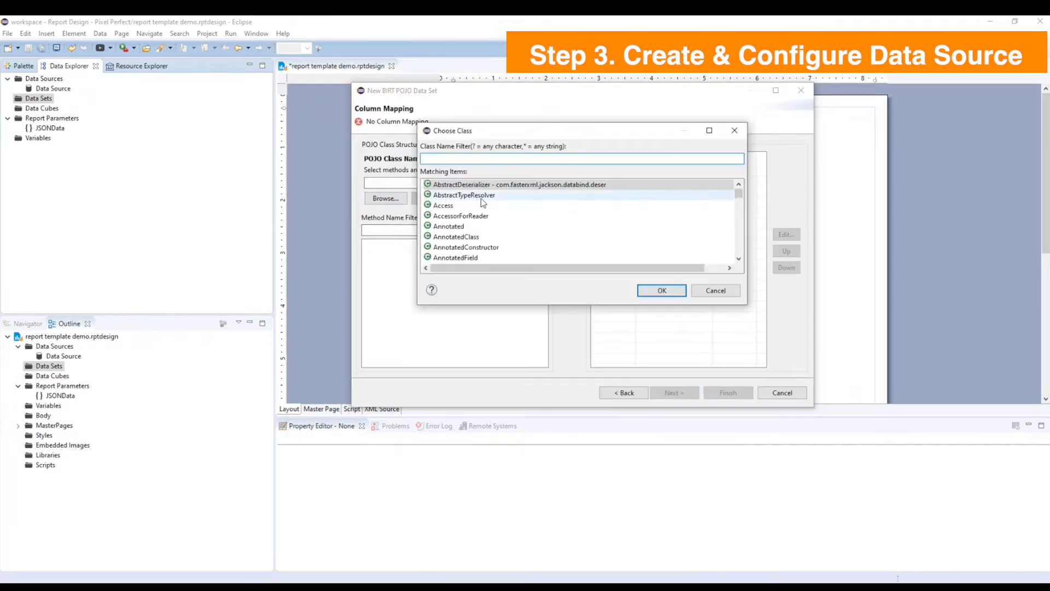
{"action": "type", "text": "rowneed"}
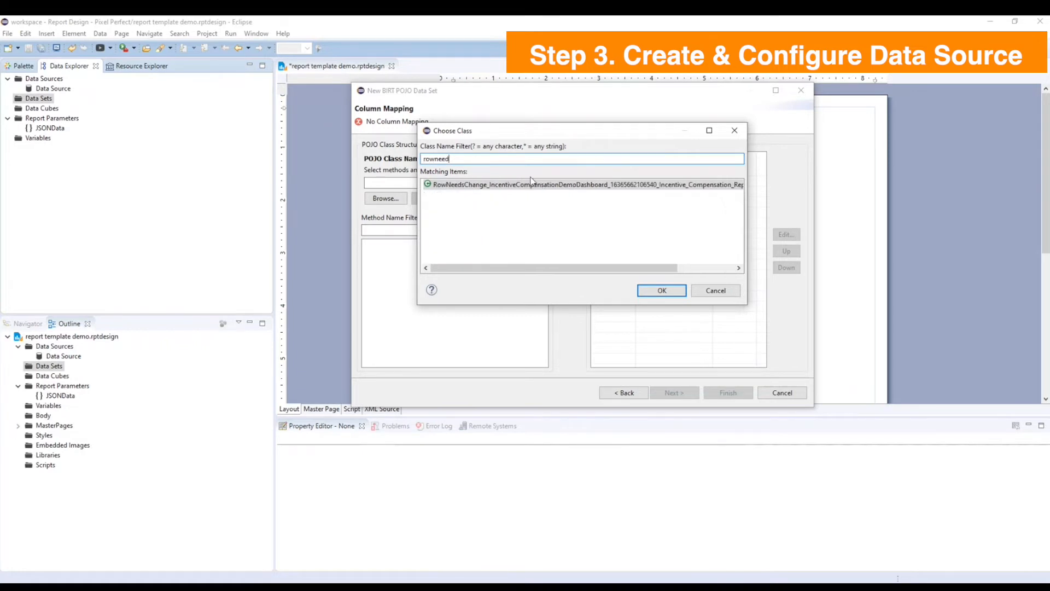
{"action": "left_click", "coordinate": [534, 187]}
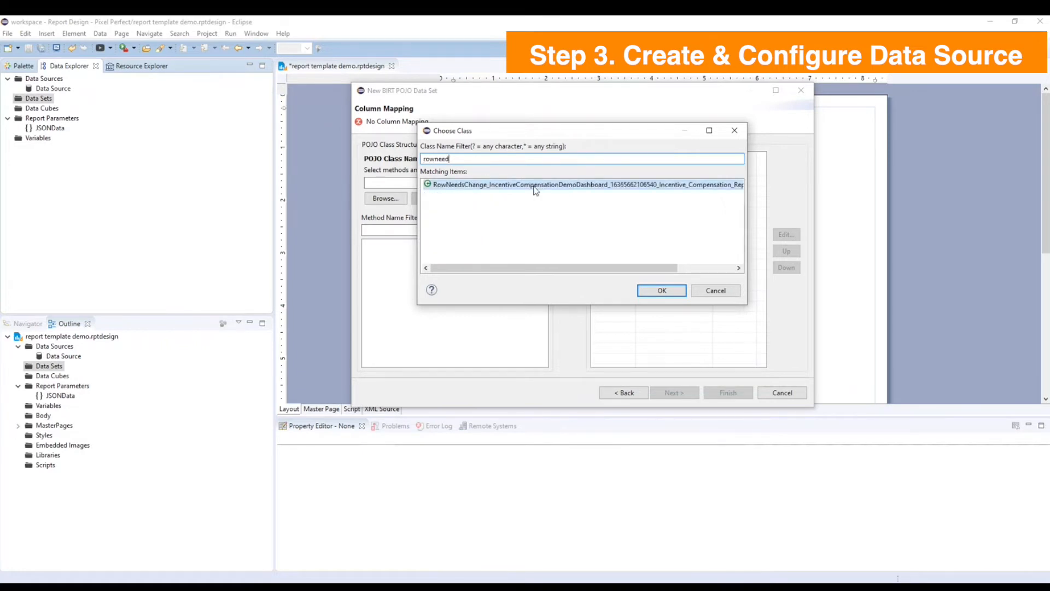
{"action": "left_click", "coordinate": [659, 292]}
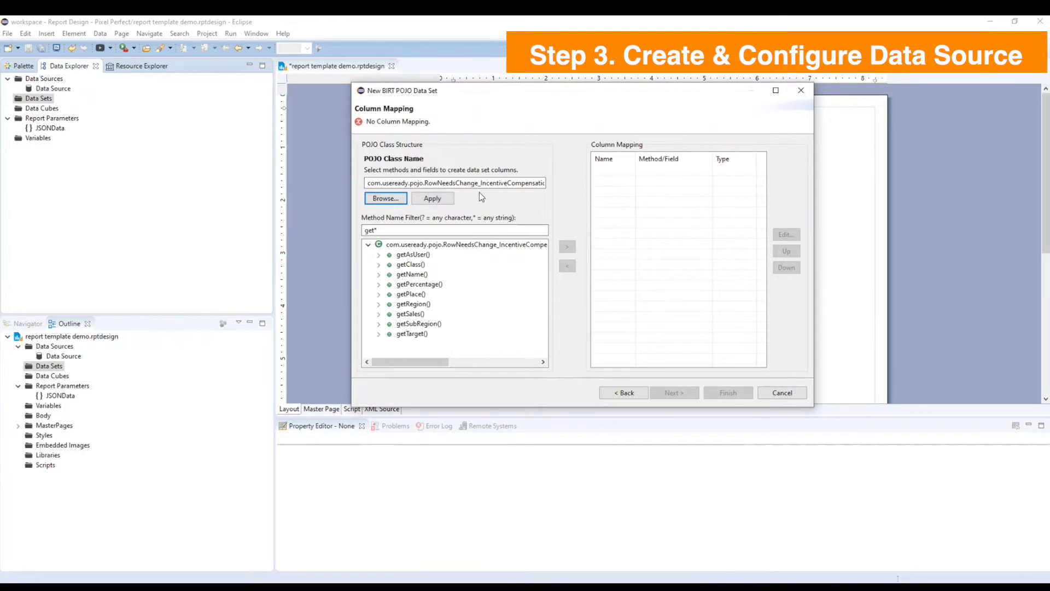
Map the Name, Percentage, Place, Region, Sales, SubRegion and Target get methods as data set columns and finish the data set.
{"action": "left_click", "coordinate": [419, 257]}
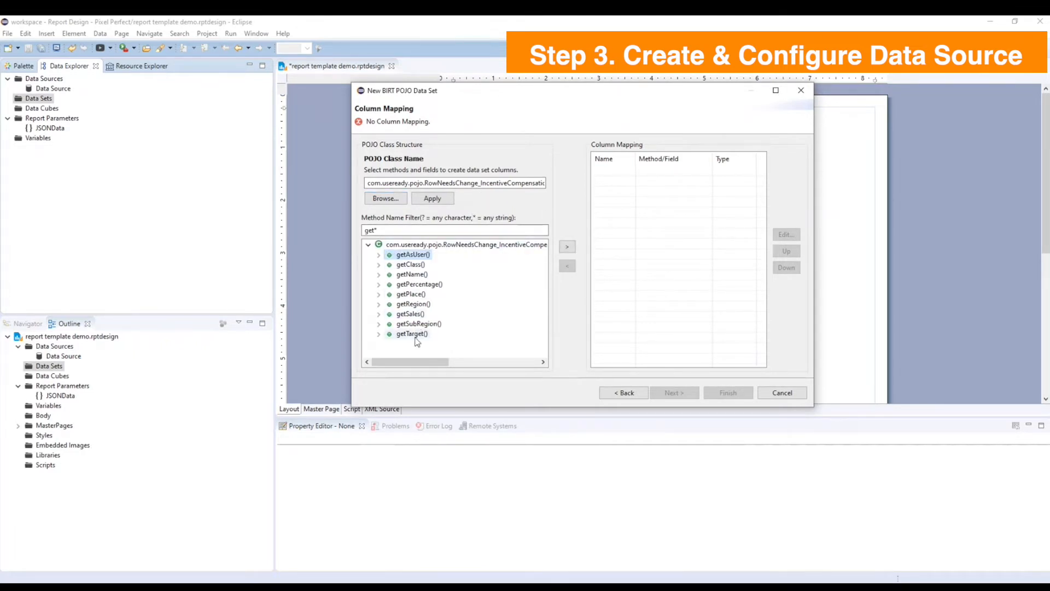
{"action": "left_click", "coordinate": [416, 335], "text": "shift"}
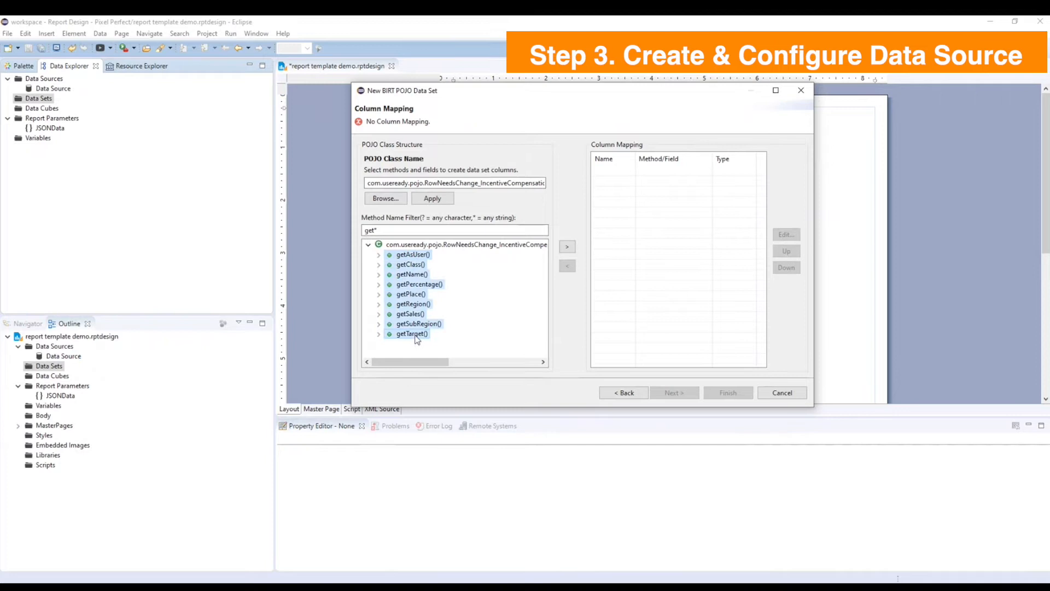
{"action": "left_click", "coordinate": [410, 264], "text": "ctrl"}
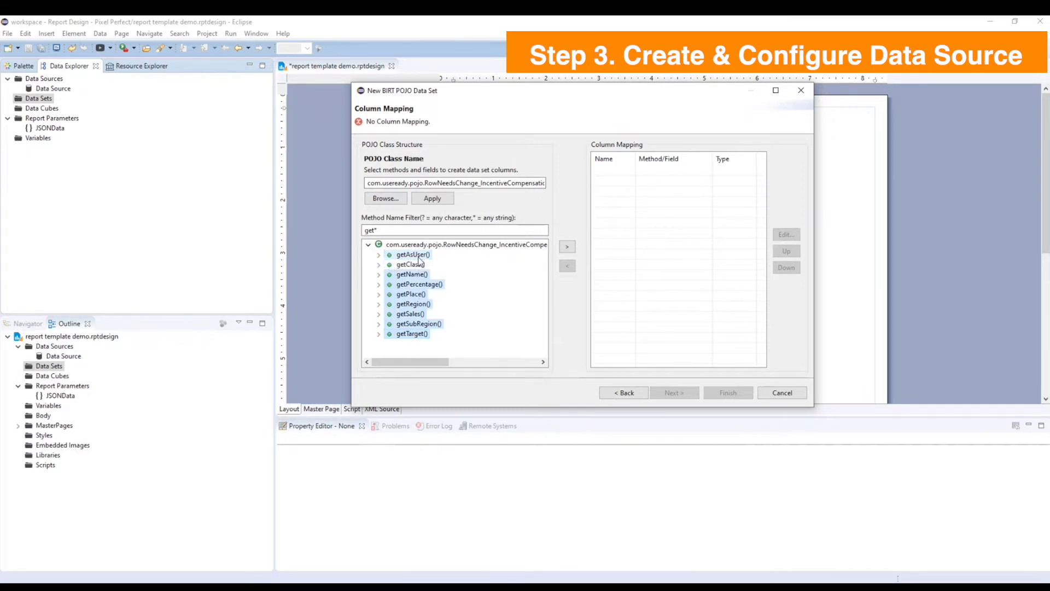
{"action": "left_click", "coordinate": [567, 247]}
{"action": "left_click", "coordinate": [728, 392]}
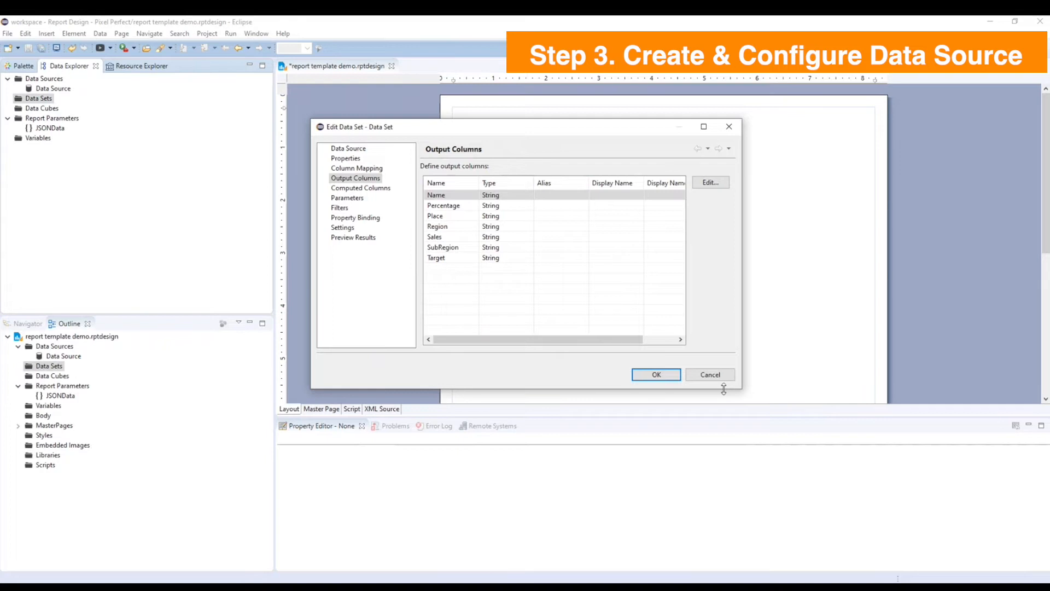
Add an input String parameter named JSONData to the data set, link it to the JSONData report parameter with updated settings, and save the data set.
{"action": "left_click", "coordinate": [356, 198]}
{"action": "left_click", "coordinate": [709, 172]}
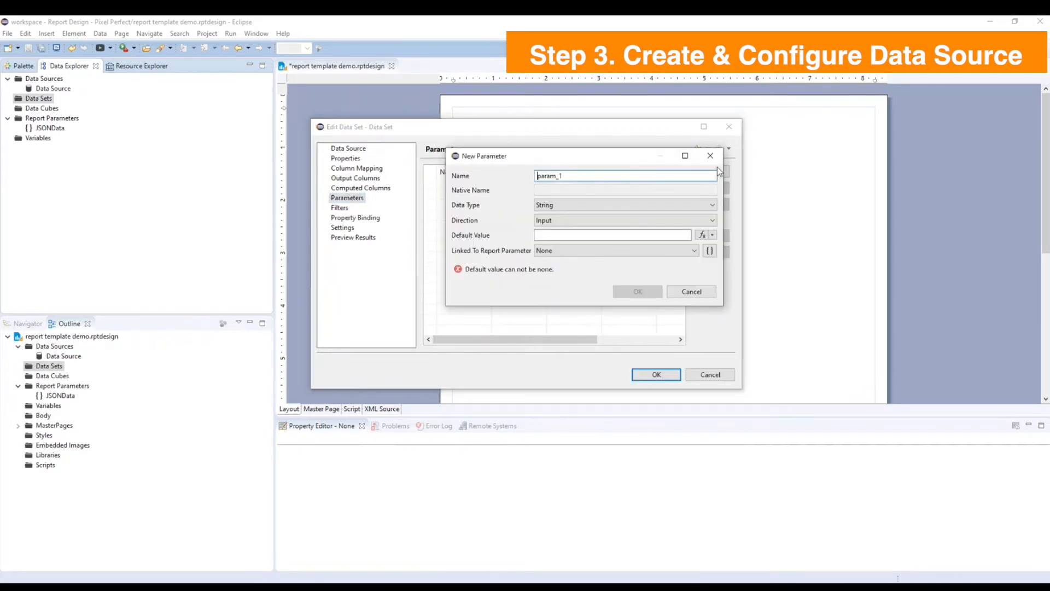
{"action": "type", "text": "JSONData"}
{"action": "left_click", "coordinate": [569, 250]}
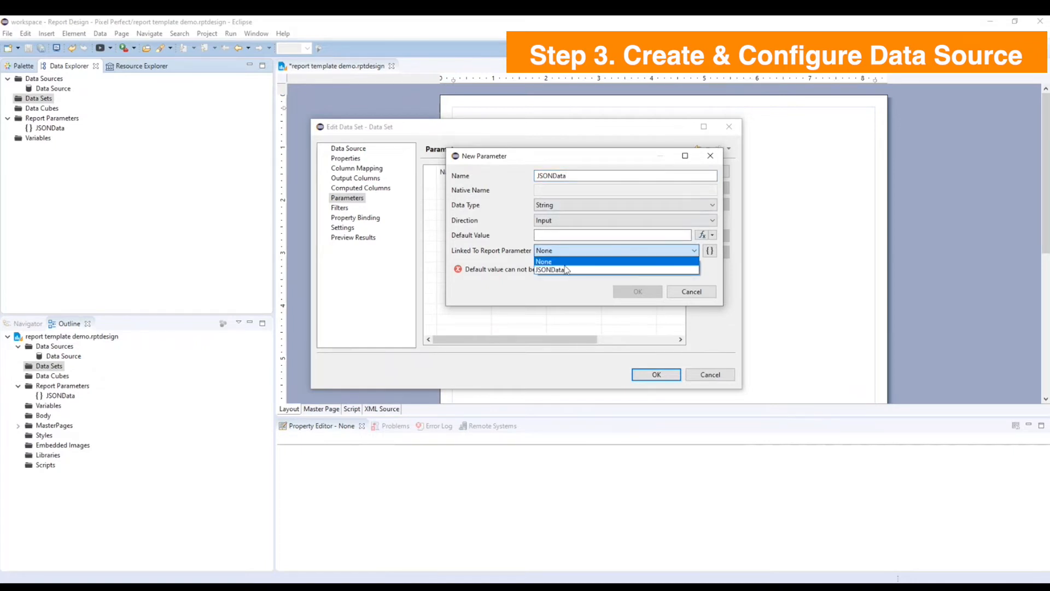
{"action": "left_click", "coordinate": [566, 269]}
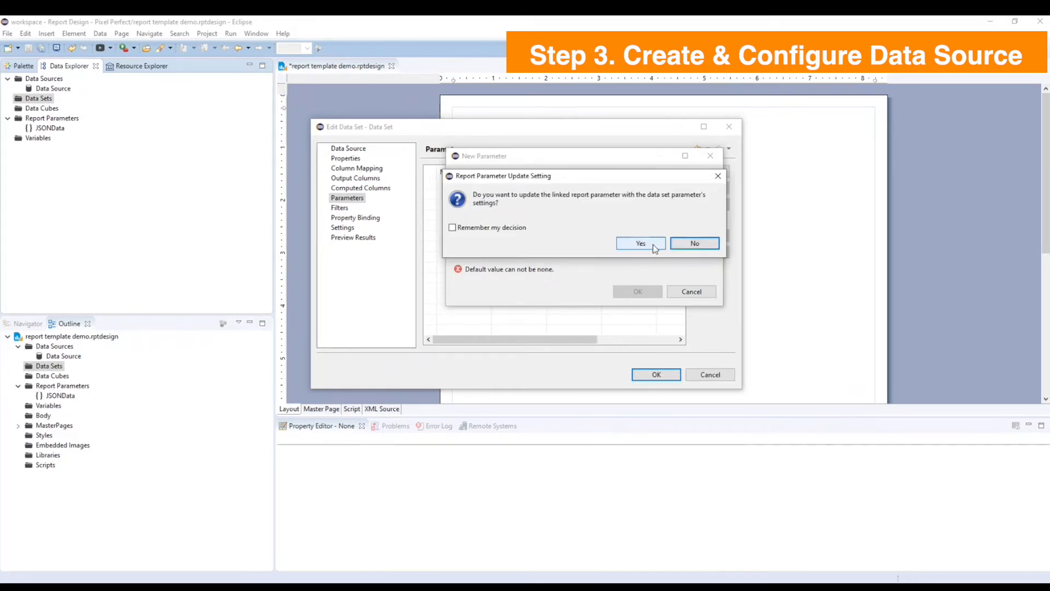
{"action": "left_click", "coordinate": [640, 243]}
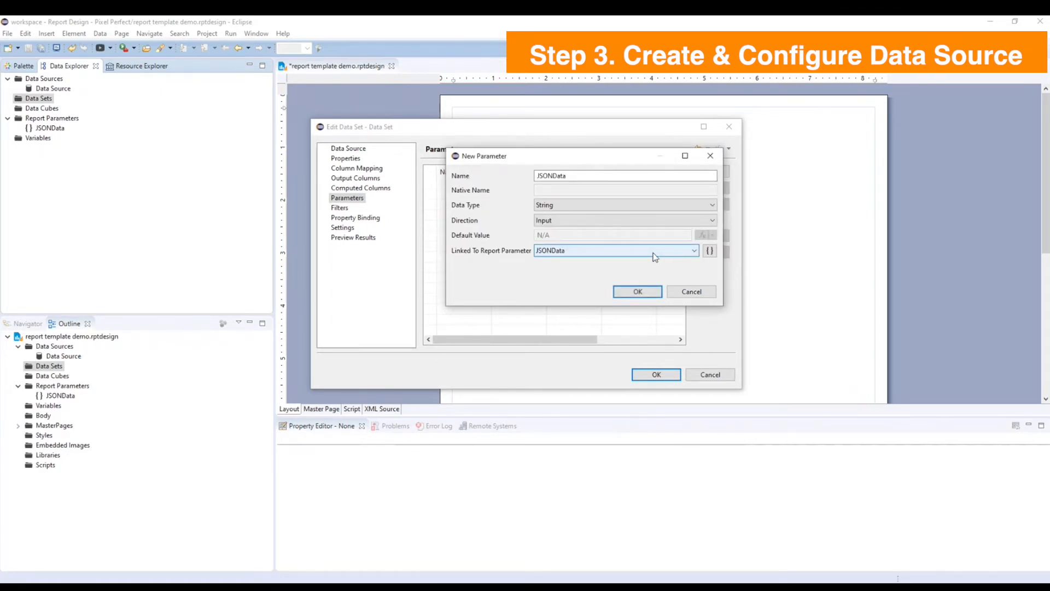
{"action": "left_click", "coordinate": [648, 292]}
{"action": "left_click", "coordinate": [655, 376]}
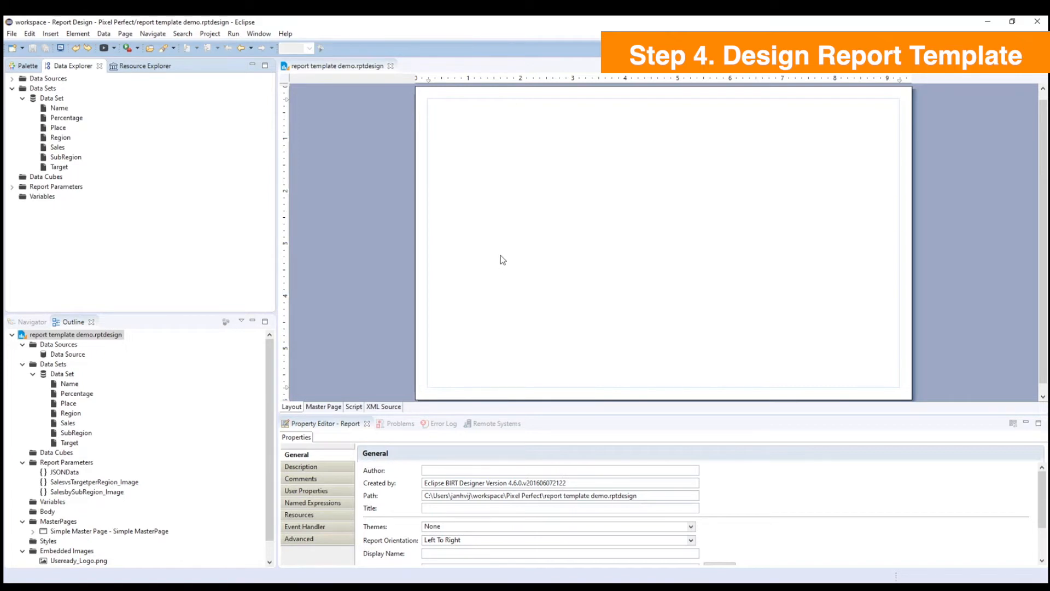
Insert a grid with 7 columns and 1 row in the report body, consulting the Tableau dashboard for the layout.
{"action": "left_click", "coordinate": [22, 67]}
{"action": "left_click_drag", "start_coordinate": [32, 182], "coordinate": [490, 200]}
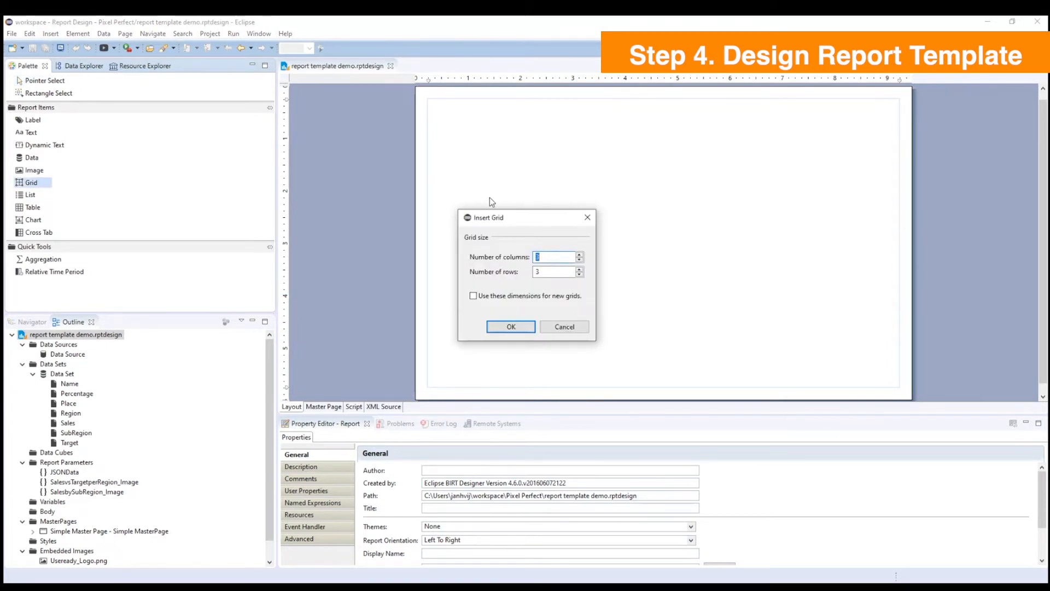
{"action": "left_click", "coordinate": [183, 588]}
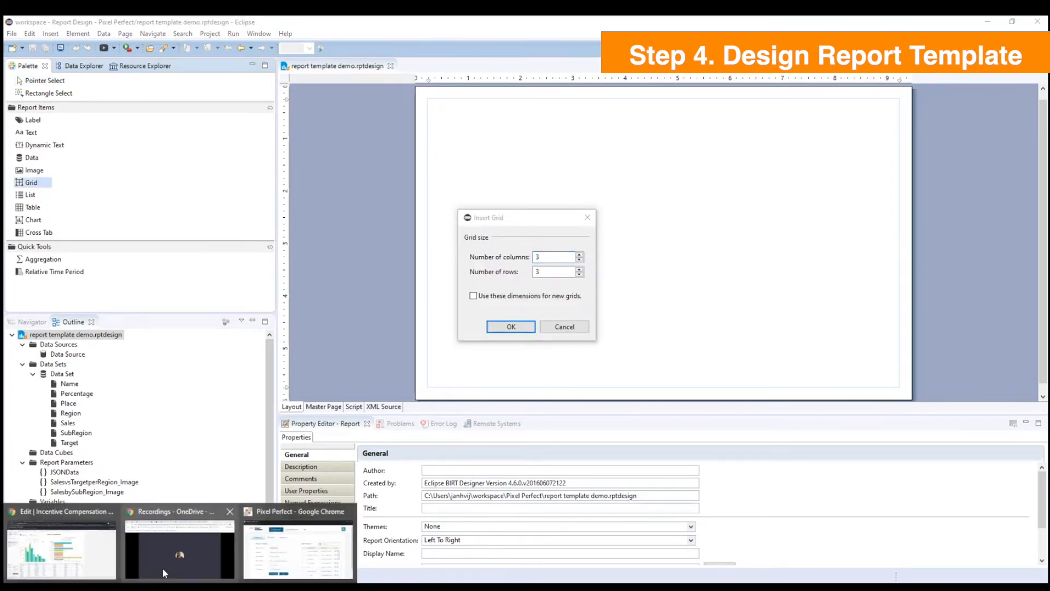
{"action": "left_click", "coordinate": [60, 552]}
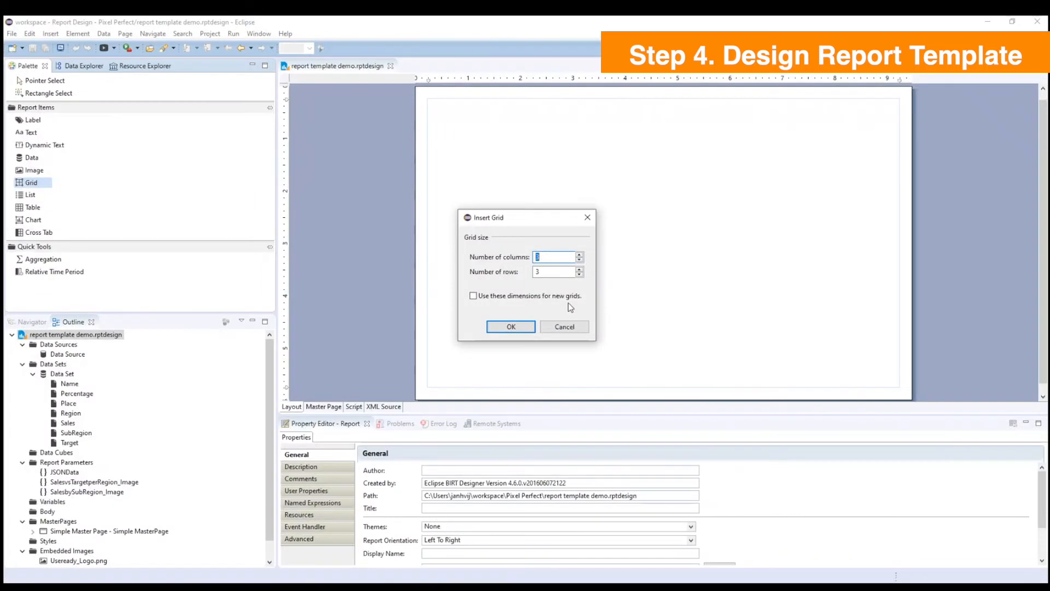
{"action": "left_click", "coordinate": [551, 271]}
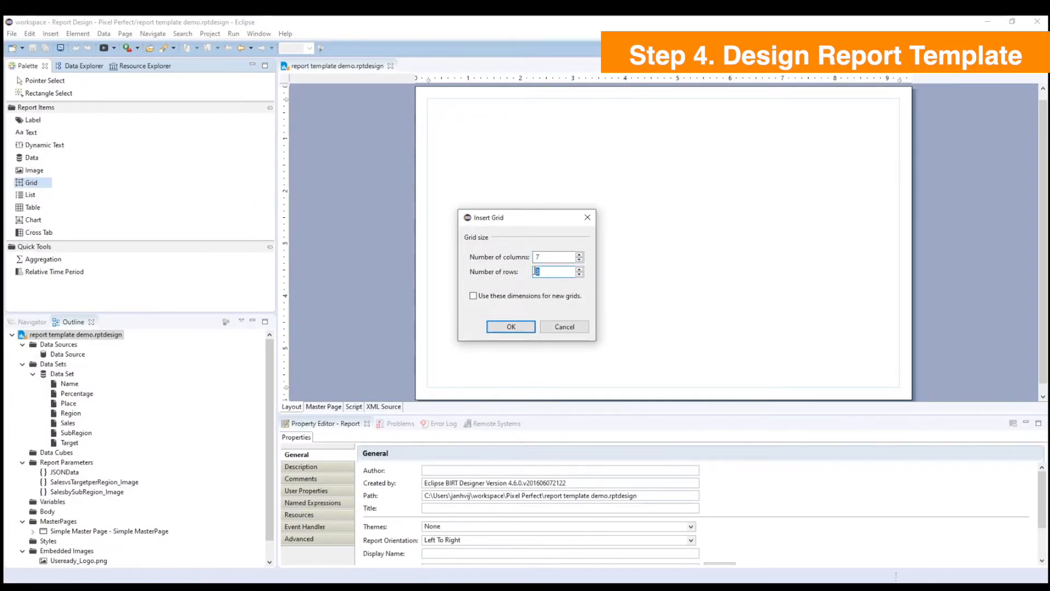
{"action": "left_click", "coordinate": [529, 326]}
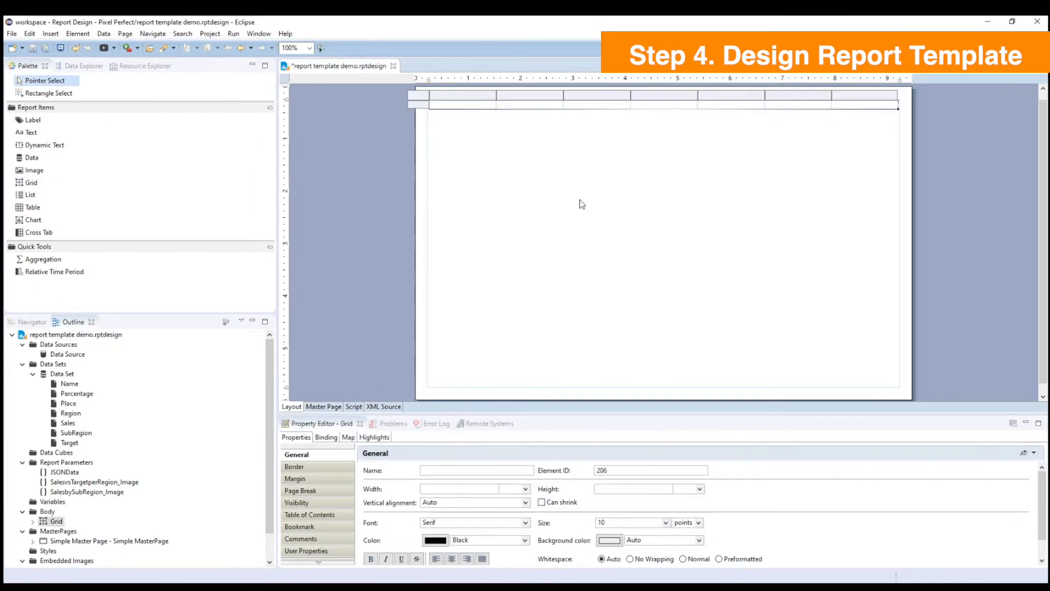
Merge the grid's five middle cells and place a label reading "Monthly Sales Report" in the merged cell.
{"action": "left_click_drag", "start_coordinate": [556, 108], "coordinate": [765, 105]}
{"action": "right_click", "coordinate": [765, 105]}
{"action": "left_click", "coordinate": [788, 217]}
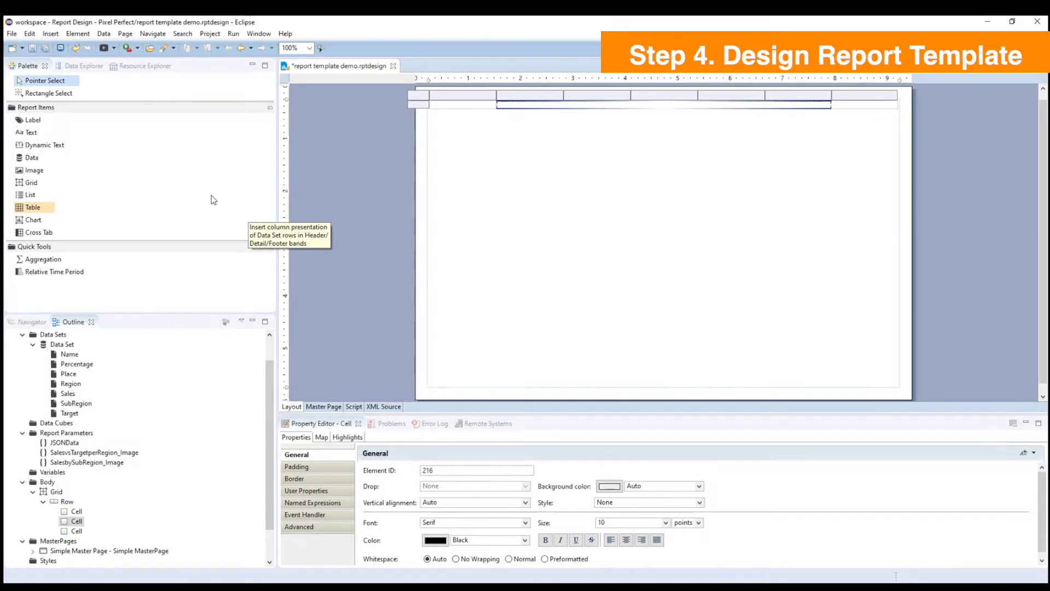
{"action": "left_click_drag", "start_coordinate": [33, 120], "coordinate": [554, 107]}
{"action": "type", "text": "Monthly Sales Report"}
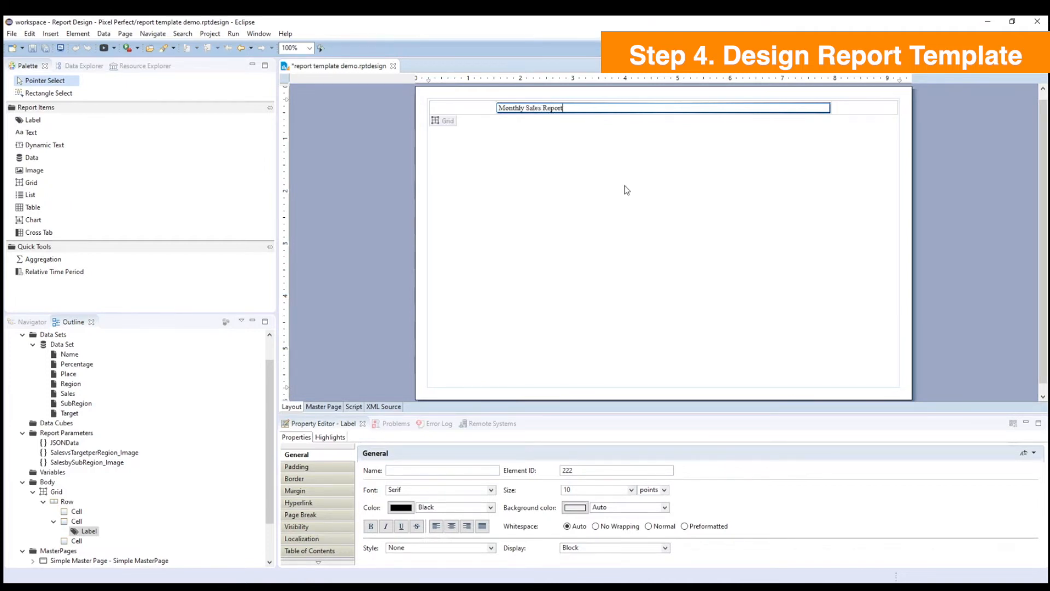
Format the Monthly Sales Report label as Arial, 14 points, bold and centered.
{"action": "left_click", "coordinate": [315, 456]}
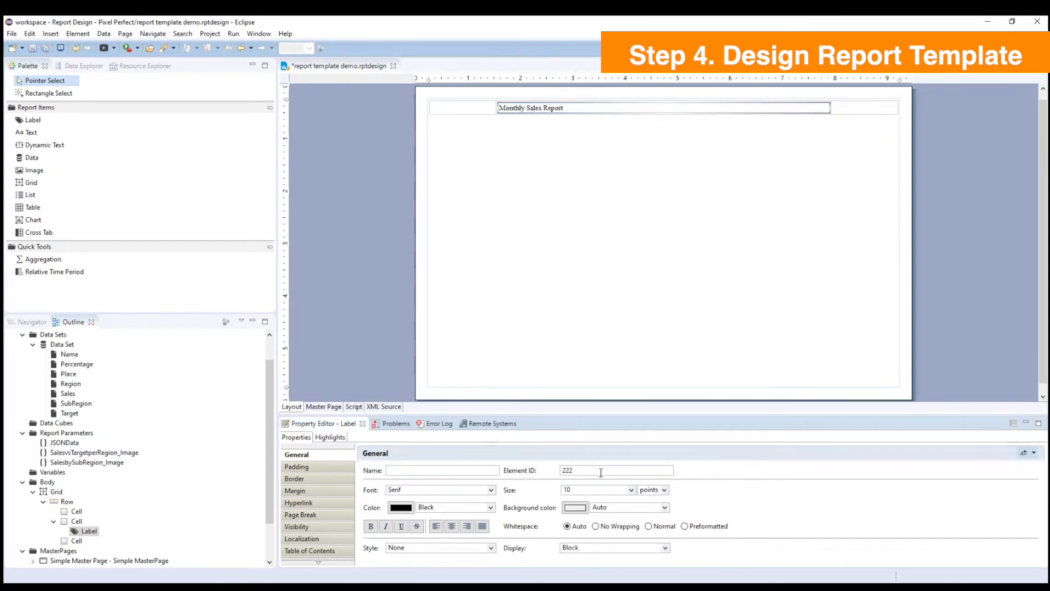
{"action": "left_click", "coordinate": [631, 490]}
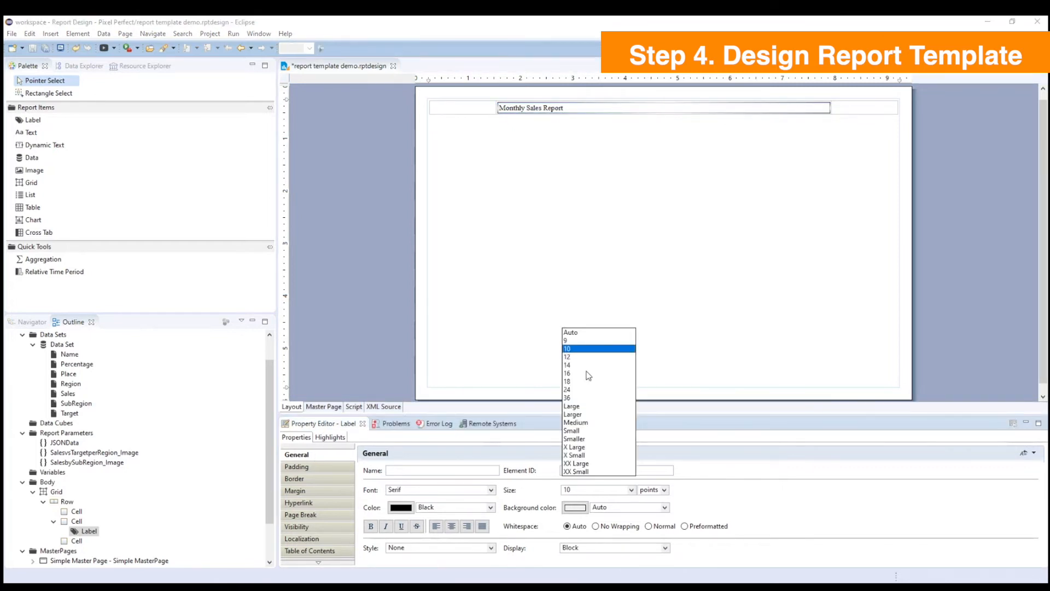
{"action": "left_click", "coordinate": [568, 365]}
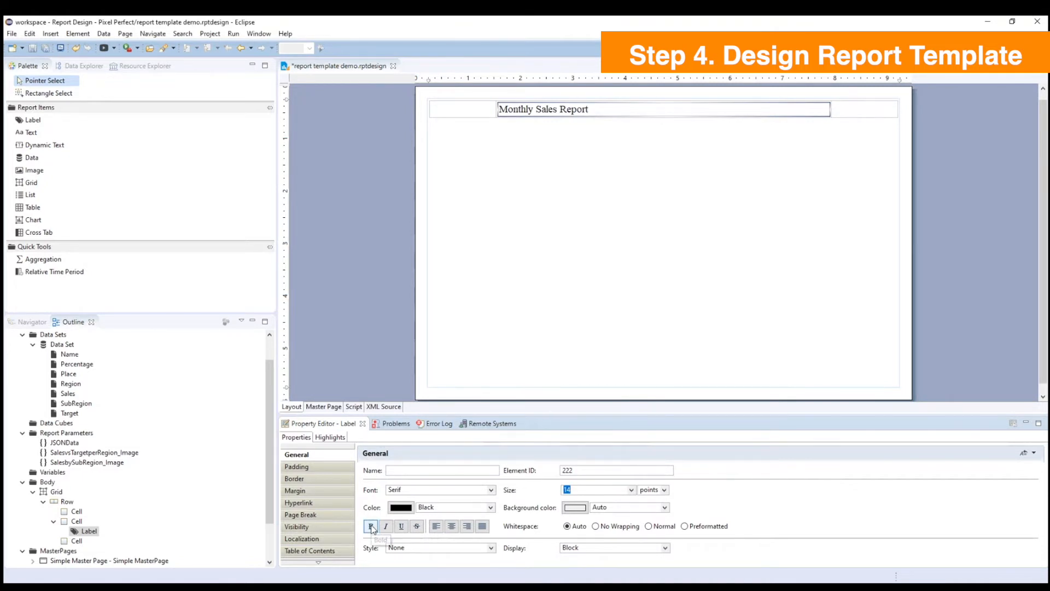
{"action": "left_click", "coordinate": [452, 527]}
{"action": "left_click", "coordinate": [371, 527]}
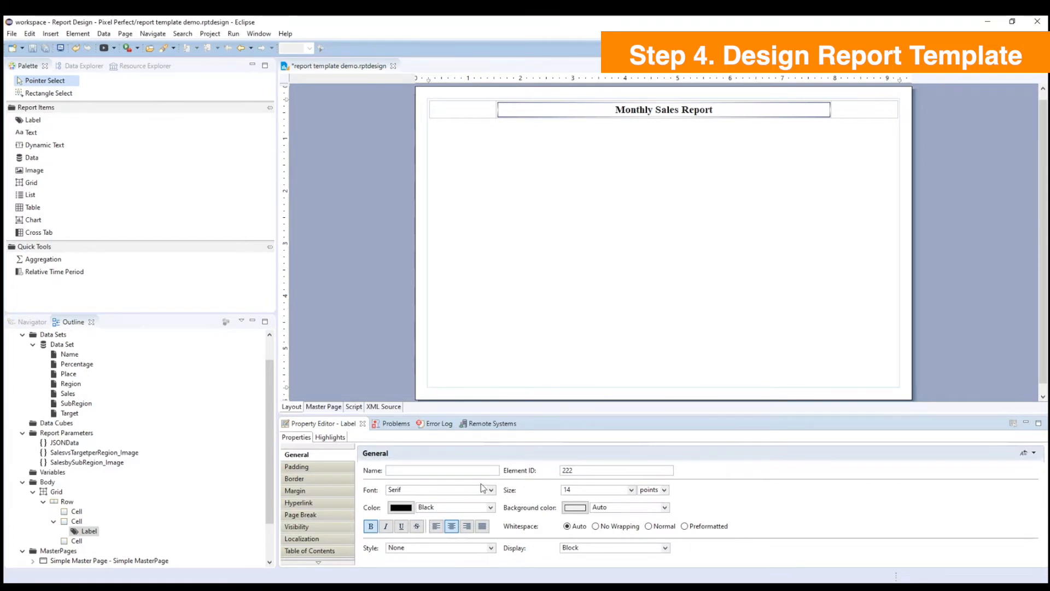
{"action": "left_click", "coordinate": [491, 489]}
{"action": "scroll", "coordinate": [438, 350], "scroll_direction": "down", "scroll_amount": 3}
{"action": "left_click", "coordinate": [405, 443]}
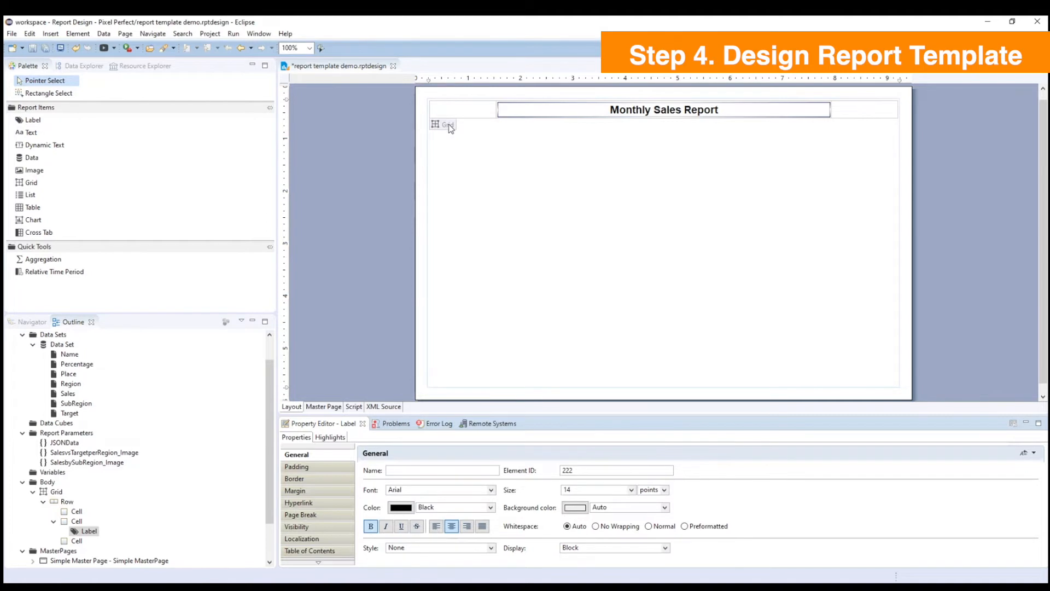
Set the vertical alignment of the grid's title row to Middle.
{"action": "left_click", "coordinate": [429, 124]}
{"action": "left_click", "coordinate": [420, 112]}
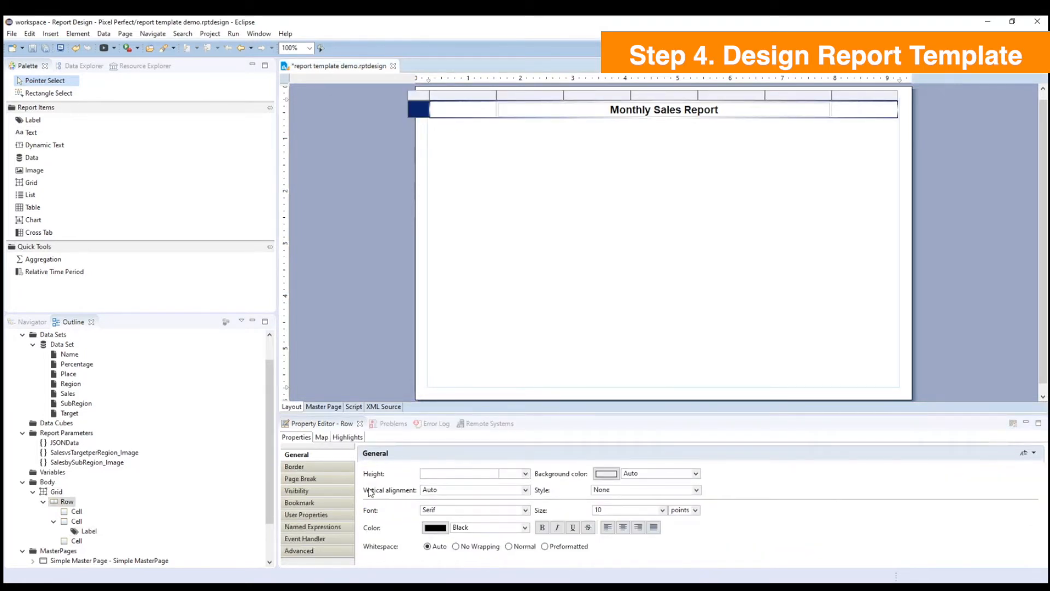
{"action": "left_click", "coordinate": [527, 490]}
{"action": "left_click", "coordinate": [465, 517]}
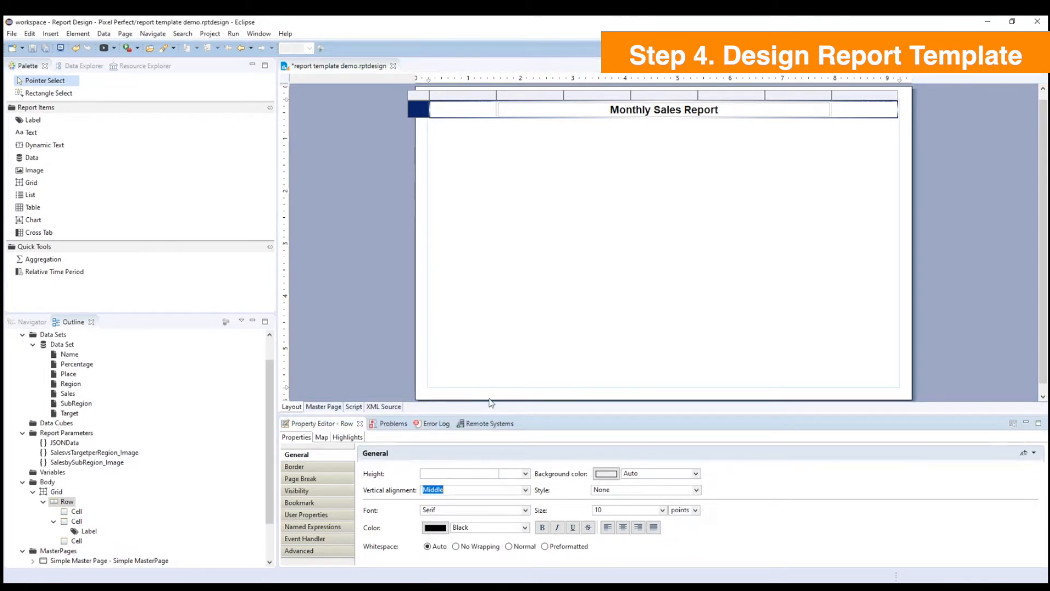
{"action": "left_click", "coordinate": [532, 241]}
Insert 01_Useready_Logo.png from the Desktop as an embedded image in the grid's first cell.
{"action": "left_click", "coordinate": [470, 108]}
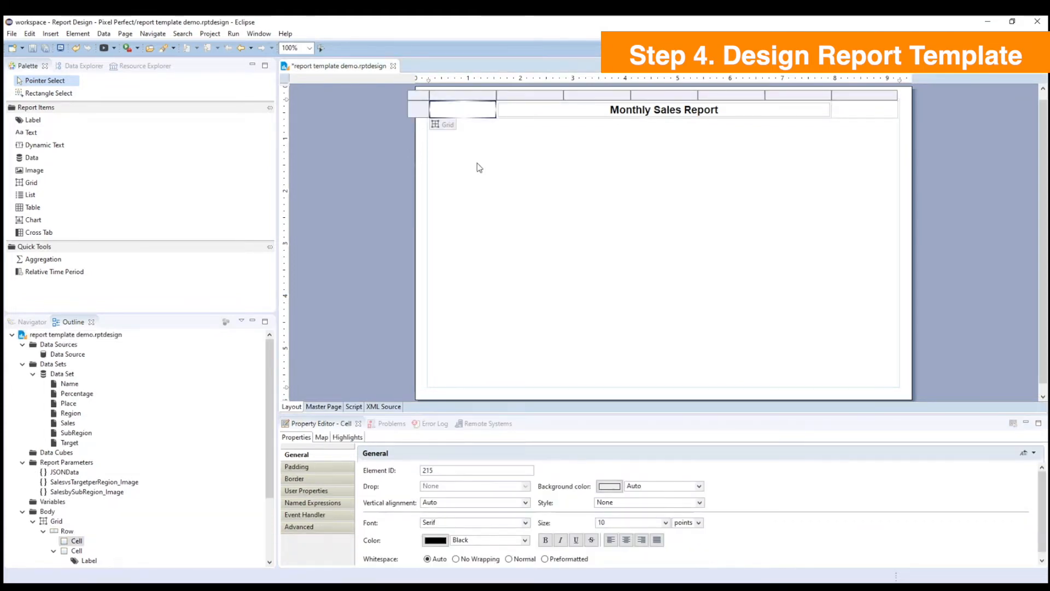
{"action": "left_click_drag", "start_coordinate": [33, 170], "coordinate": [455, 110]}
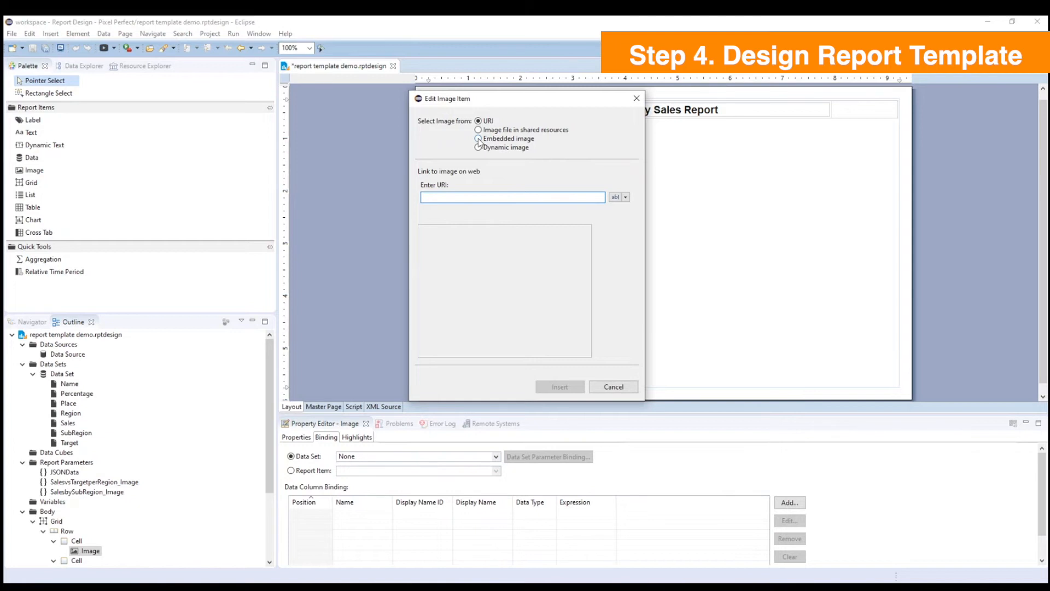
{"action": "left_click", "coordinate": [478, 139]}
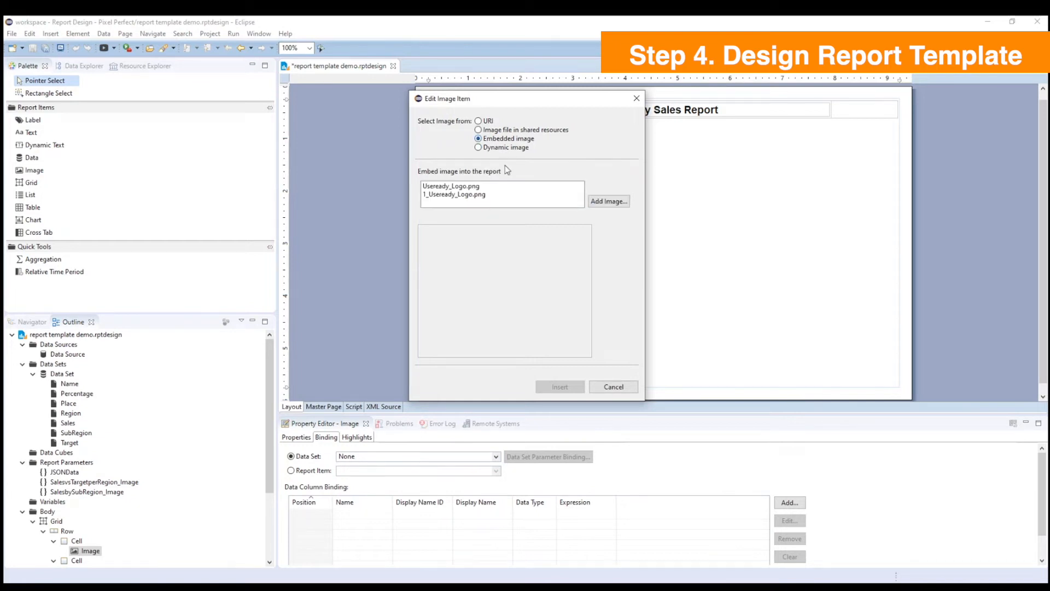
{"action": "left_click", "coordinate": [608, 201]}
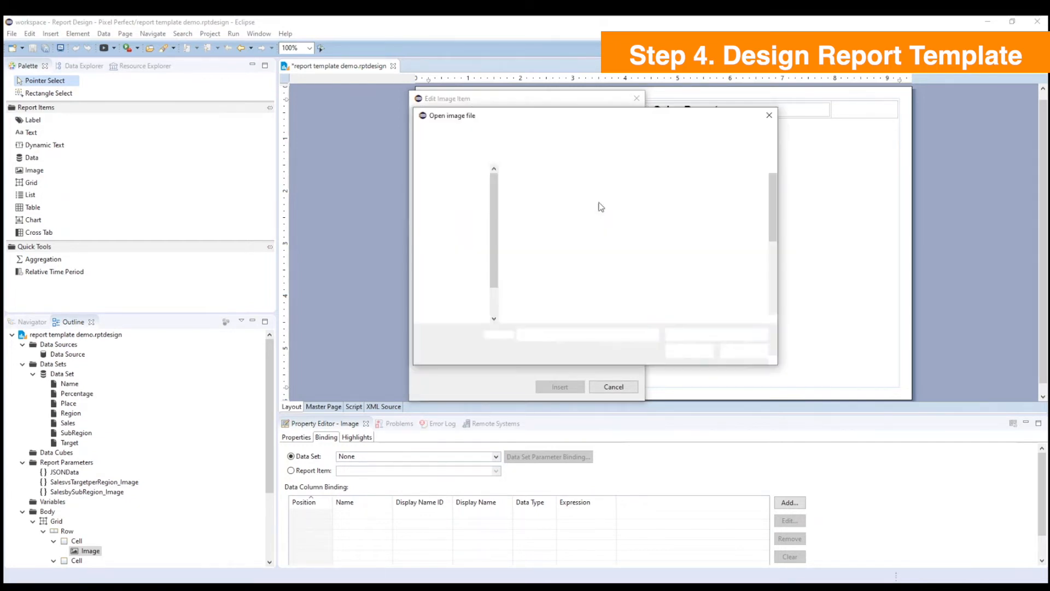
{"action": "scroll", "coordinate": [574, 273], "scroll_direction": "down", "scroll_amount": 5}
{"action": "left_click", "coordinate": [553, 294]}
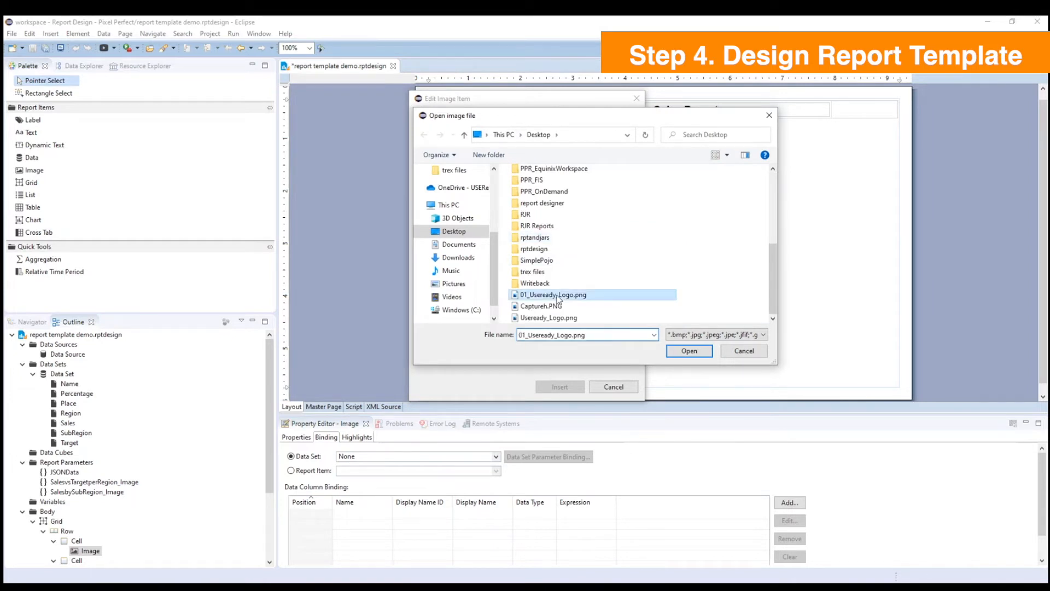
{"action": "left_click", "coordinate": [689, 351]}
{"action": "left_click", "coordinate": [560, 386]}
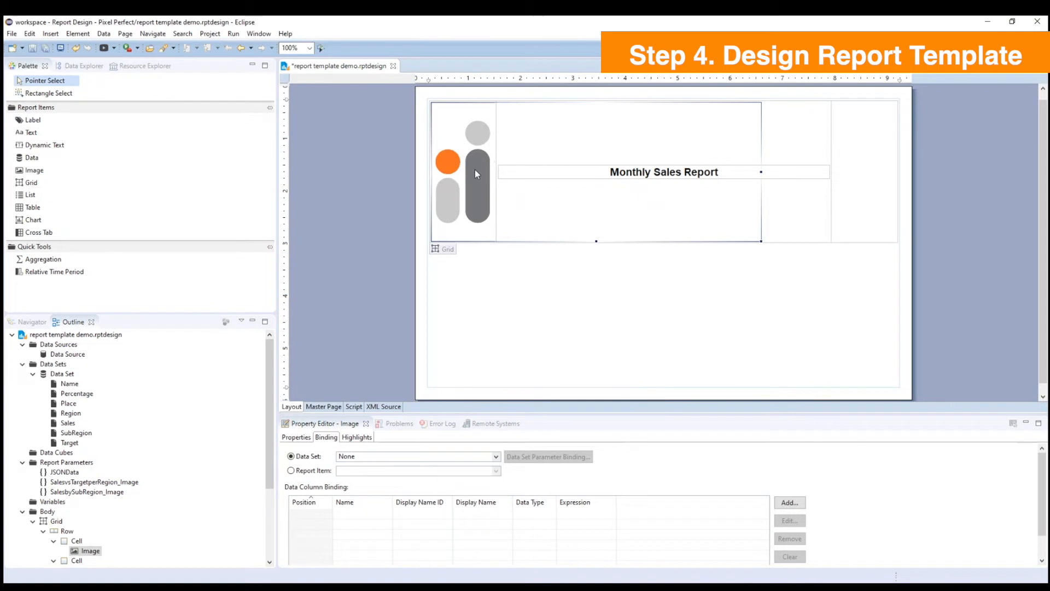
Resize the logo image to a height of 0.48 in and a width of 1.35 in.
{"action": "left_click", "coordinate": [296, 437]}
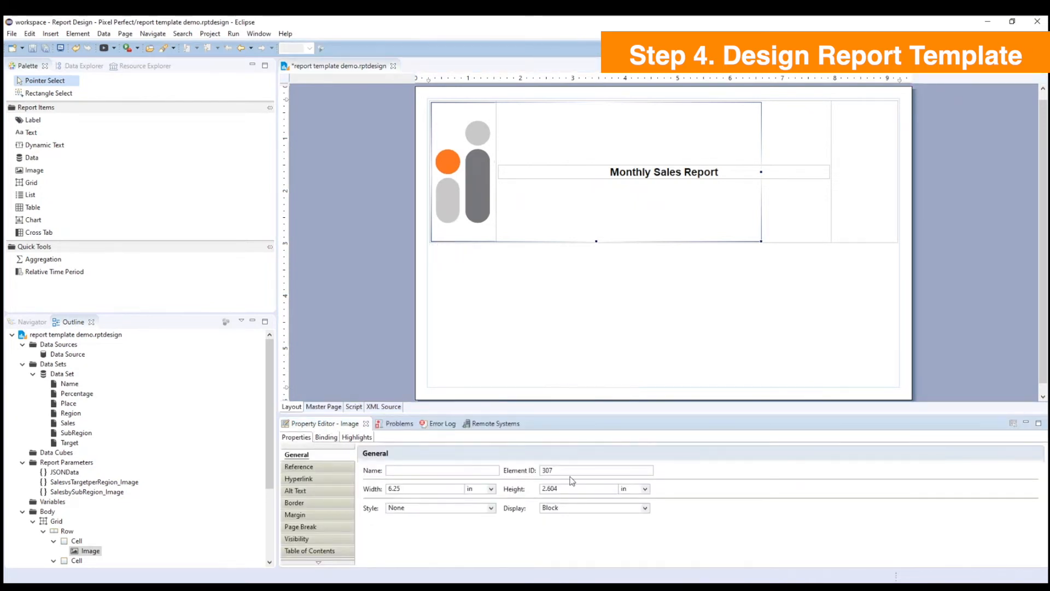
{"action": "left_click_drag", "start_coordinate": [562, 488], "coordinate": [541, 491]}
{"action": "type", "text": "0.48"}
{"action": "left_click", "coordinate": [399, 486]}
{"action": "left_click_drag", "start_coordinate": [398, 486], "coordinate": [387, 488]}
{"action": "type", "text": "1.35"}
{"action": "key", "text": "Return"}
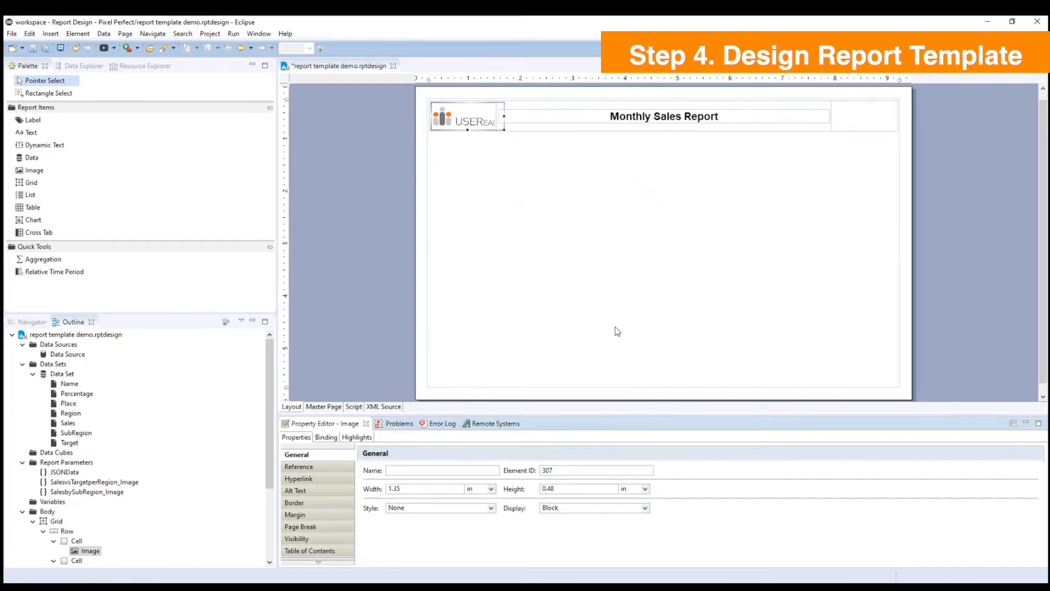
{"action": "left_click", "coordinate": [610, 145]}
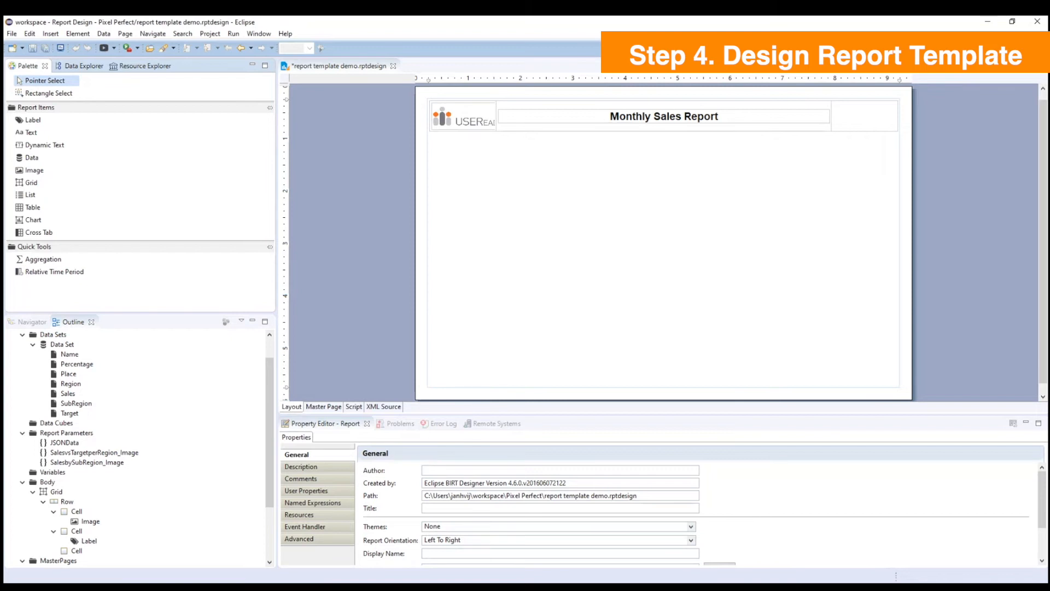
Check the table on the Tableau dashboard and insert a table with 7 columns and 1 detail row below the header grid.
{"action": "left_click", "coordinate": [112, 567]}
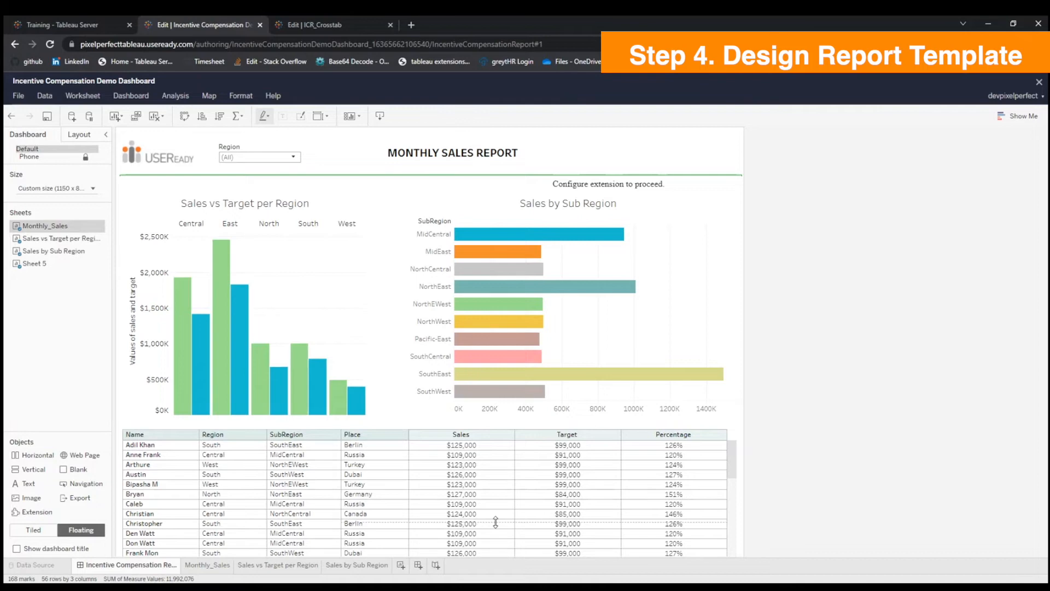
{"action": "left_click", "coordinate": [413, 584]}
{"action": "left_click_drag", "start_coordinate": [32, 214], "coordinate": [471, 205]}
{"action": "double_click", "coordinate": [500, 231]}
{"action": "type", "text": "7"}
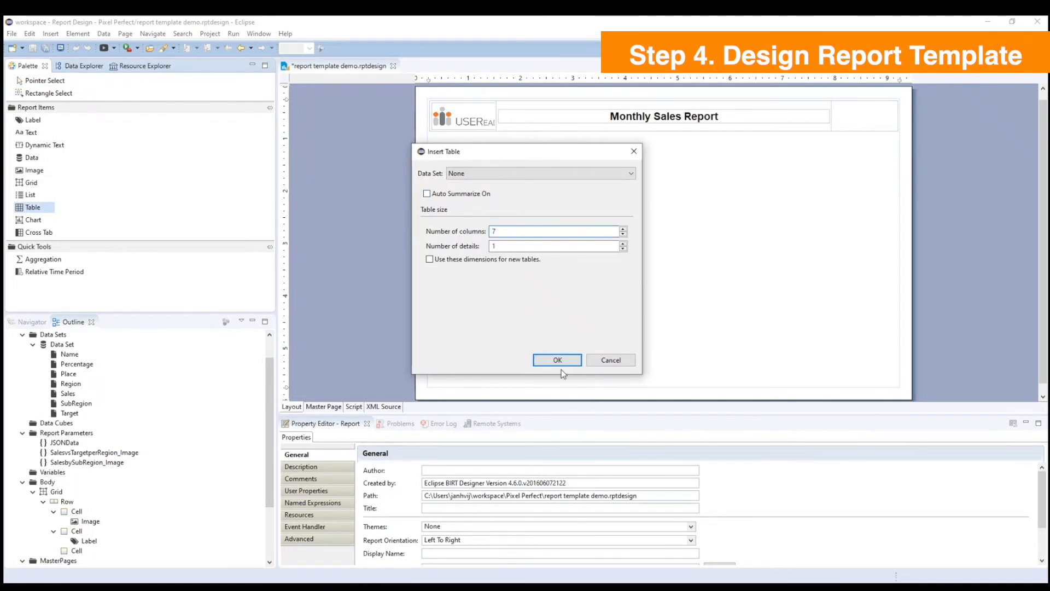
{"action": "left_click", "coordinate": [559, 360]}
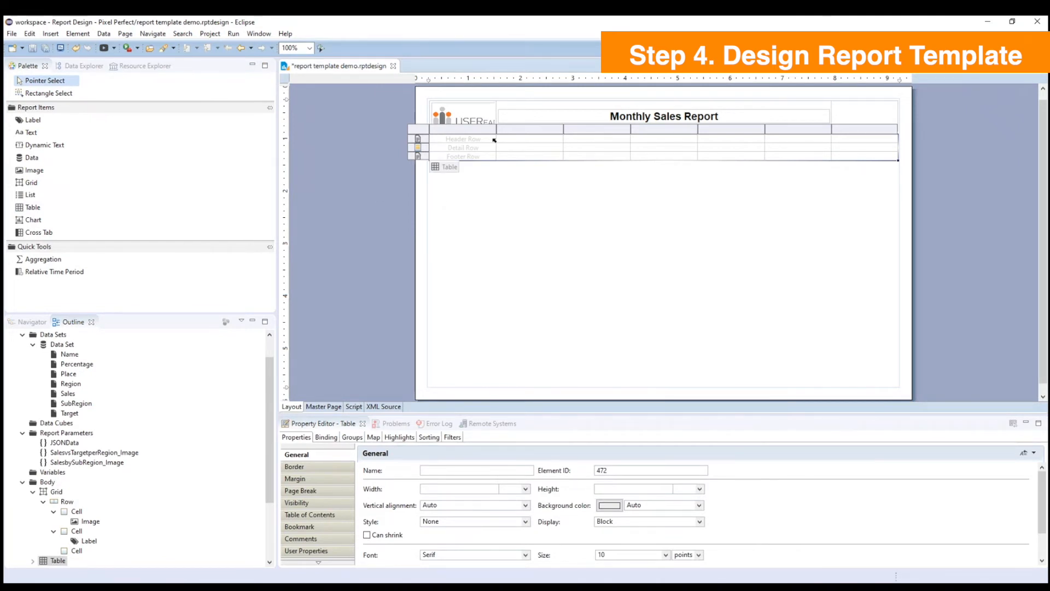
Fill the table's detail row with the data set fields Name, Region, SubRegion, Place, Sales, Target and Percentage, in that order, and select the table.
{"action": "left_click", "coordinate": [83, 68]}
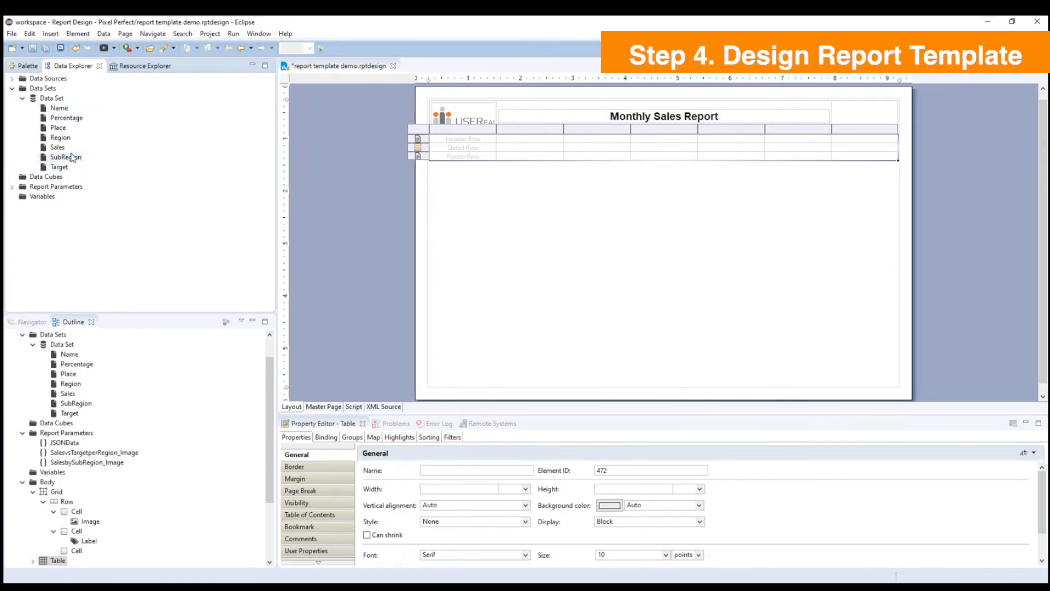
{"action": "left_click_drag", "start_coordinate": [69, 113], "coordinate": [465, 156]}
{"action": "left_click_drag", "start_coordinate": [67, 139], "coordinate": [535, 158]}
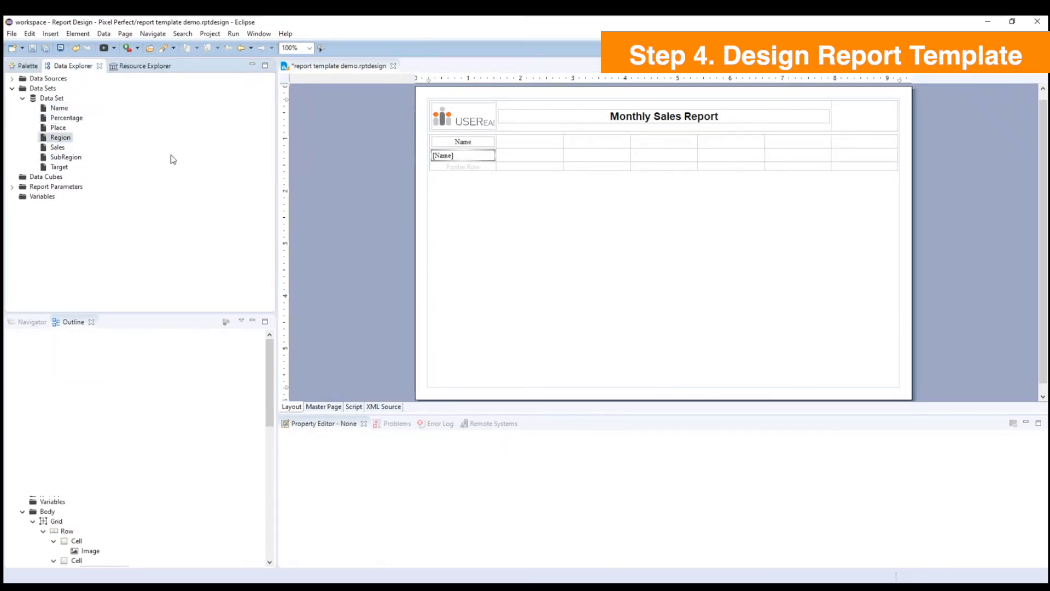
{"action": "left_click_drag", "start_coordinate": [66, 157], "coordinate": [588, 164]}
{"action": "left_click_drag", "start_coordinate": [58, 127], "coordinate": [666, 159]}
{"action": "left_click_drag", "start_coordinate": [57, 148], "coordinate": [737, 159]}
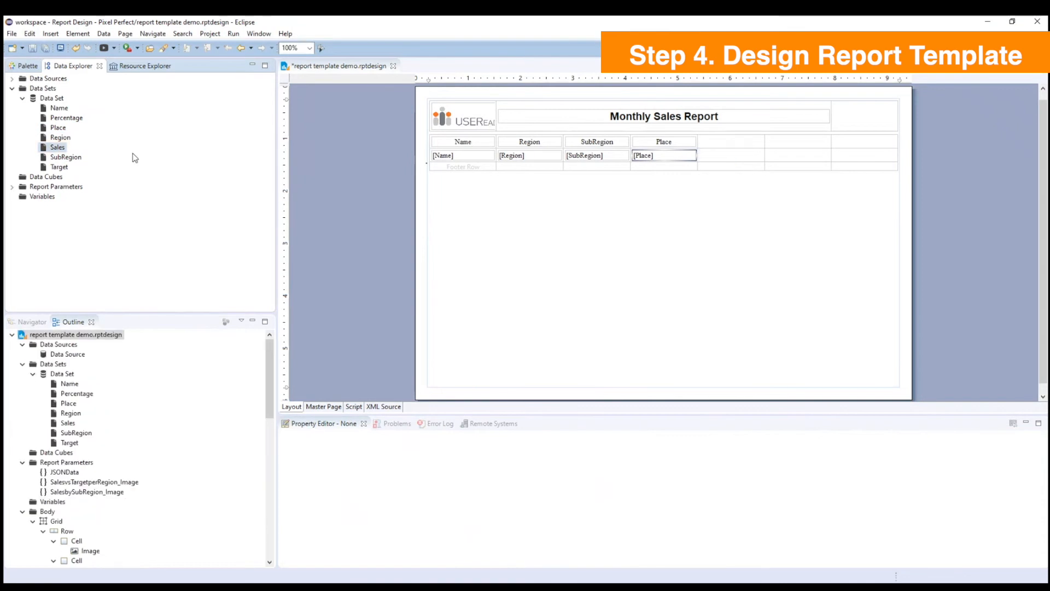
{"action": "left_click_drag", "start_coordinate": [59, 167], "coordinate": [814, 163]}
{"action": "left_click_drag", "start_coordinate": [66, 117], "coordinate": [863, 160]}
{"action": "left_click", "coordinate": [446, 178]}
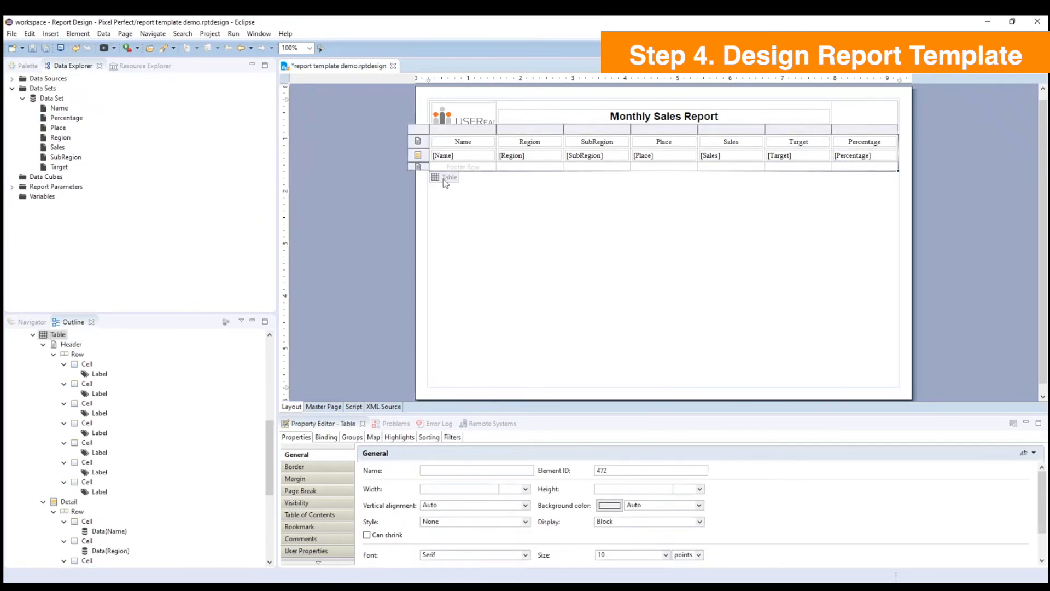
Make the table's header row bold and set its background color to #D0E8E8.
{"action": "left_click", "coordinate": [422, 143]}
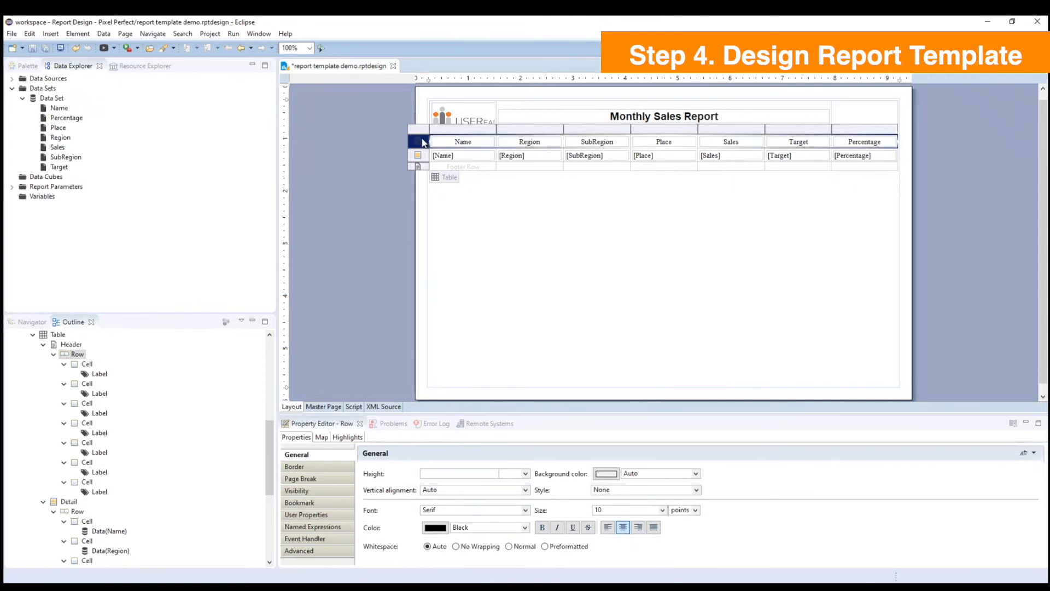
{"action": "left_click", "coordinate": [542, 527]}
{"action": "left_click", "coordinate": [698, 475]}
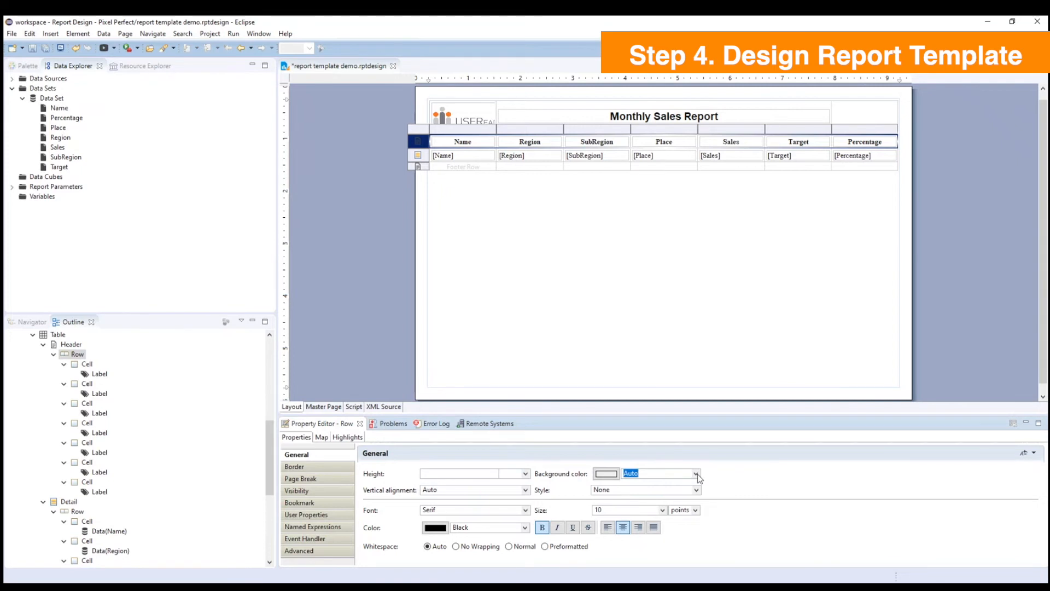
{"action": "left_click", "coordinate": [697, 474]}
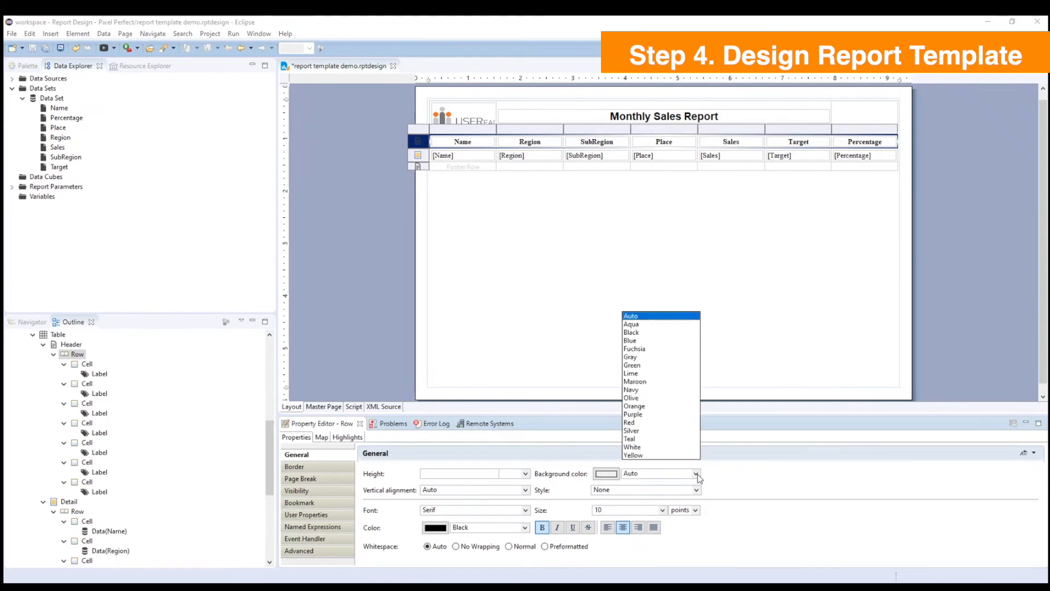
{"action": "left_click", "coordinate": [643, 473]}
{"action": "type", "text": "#D0E8E8"}
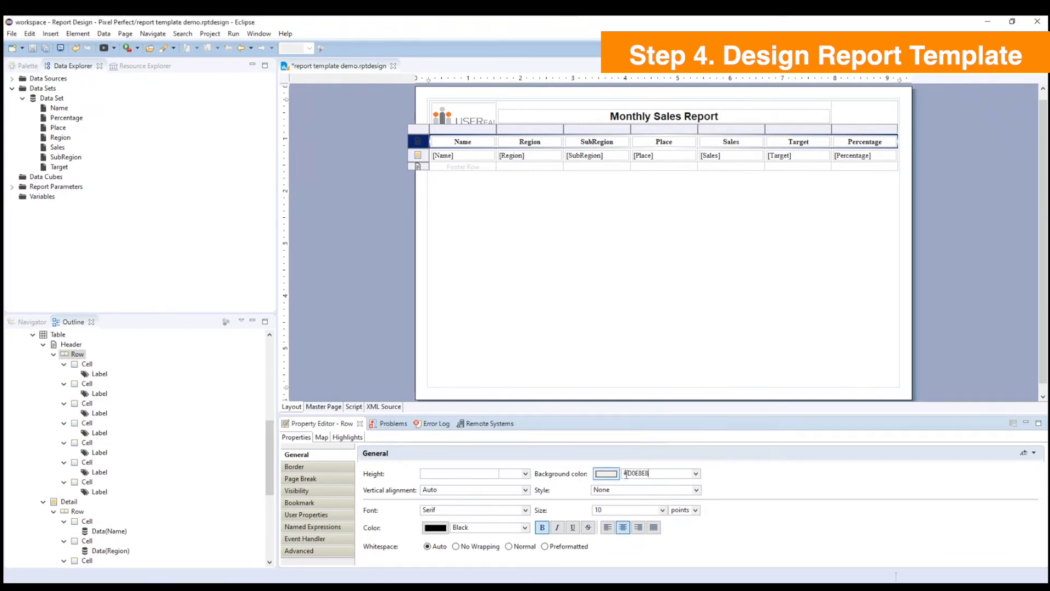
{"action": "key", "text": "Return"}
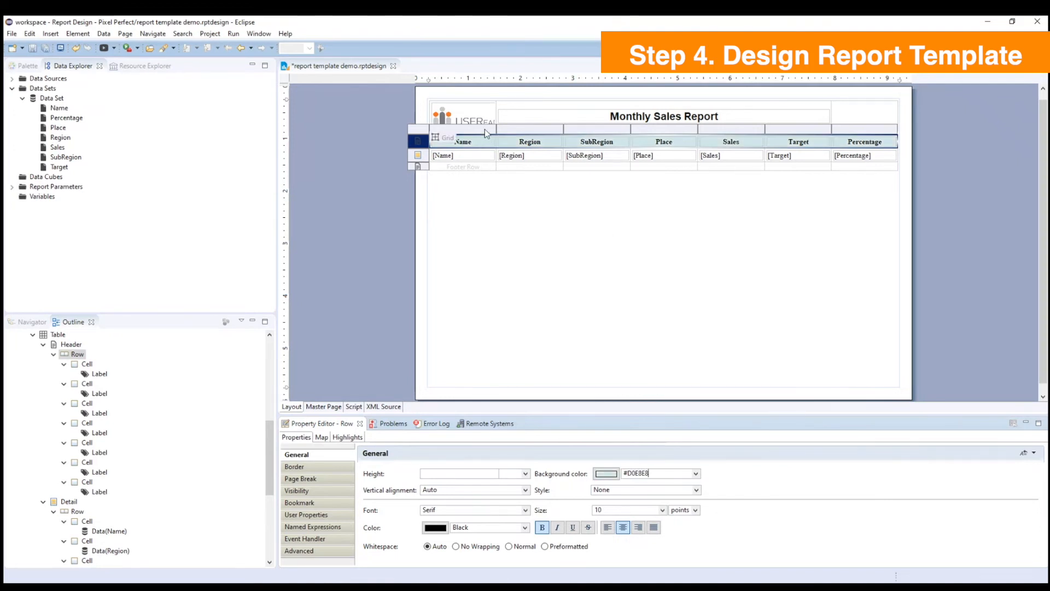
Left-align the Name, Region, SubRegion and Place columns and center the Sales, Target and Percentage columns.
{"action": "left_click_drag", "start_coordinate": [484, 129], "coordinate": [659, 130]}
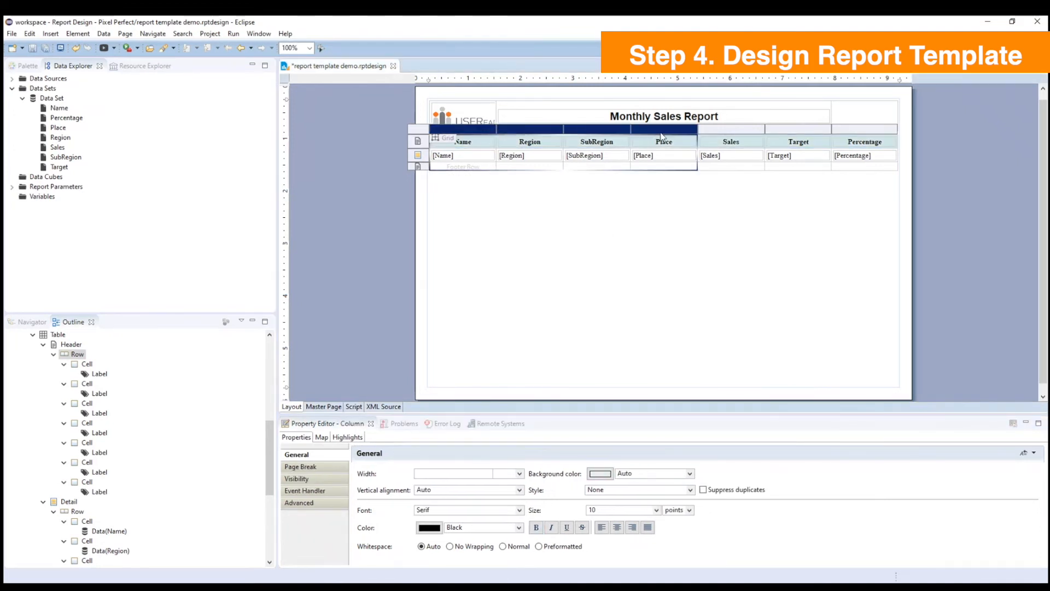
{"action": "left_click", "coordinate": [602, 526]}
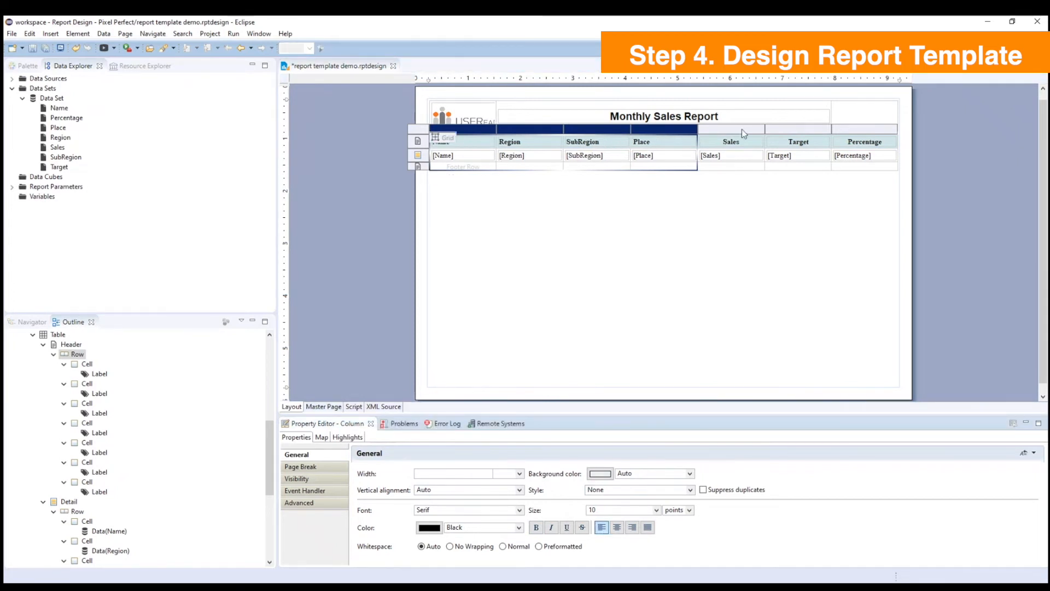
{"action": "left_click_drag", "start_coordinate": [741, 128], "coordinate": [867, 129]}
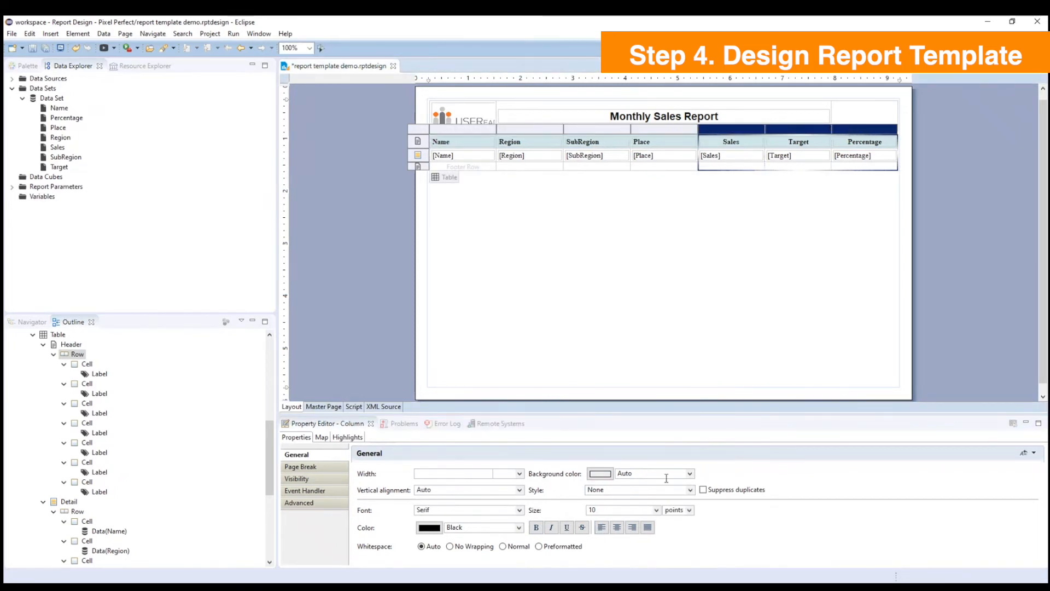
{"action": "left_click", "coordinate": [617, 527]}
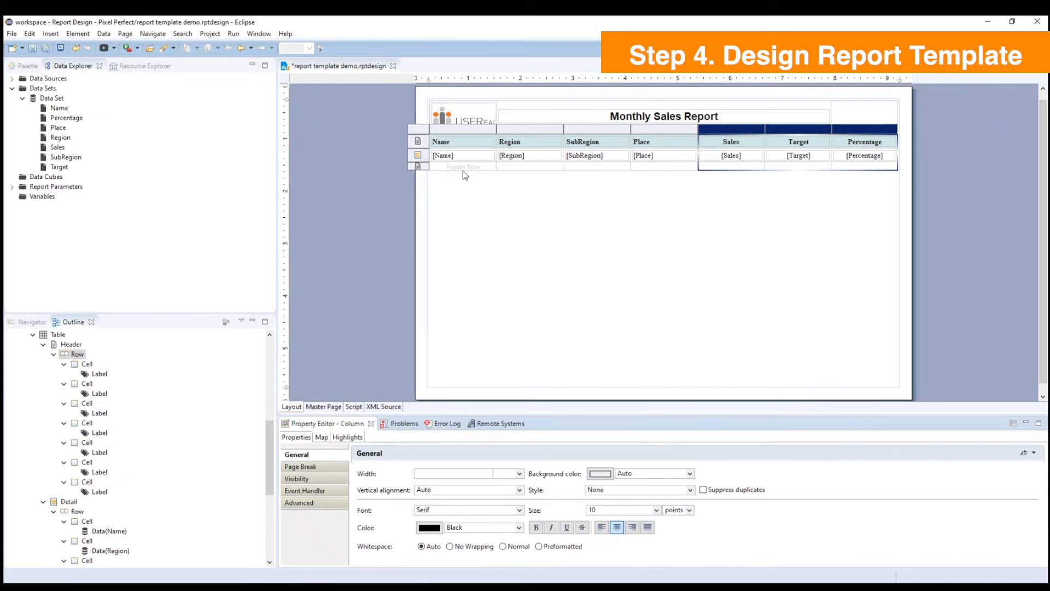
Apply a thin border to all four sides of the whole table.
{"action": "left_click", "coordinate": [449, 177]}
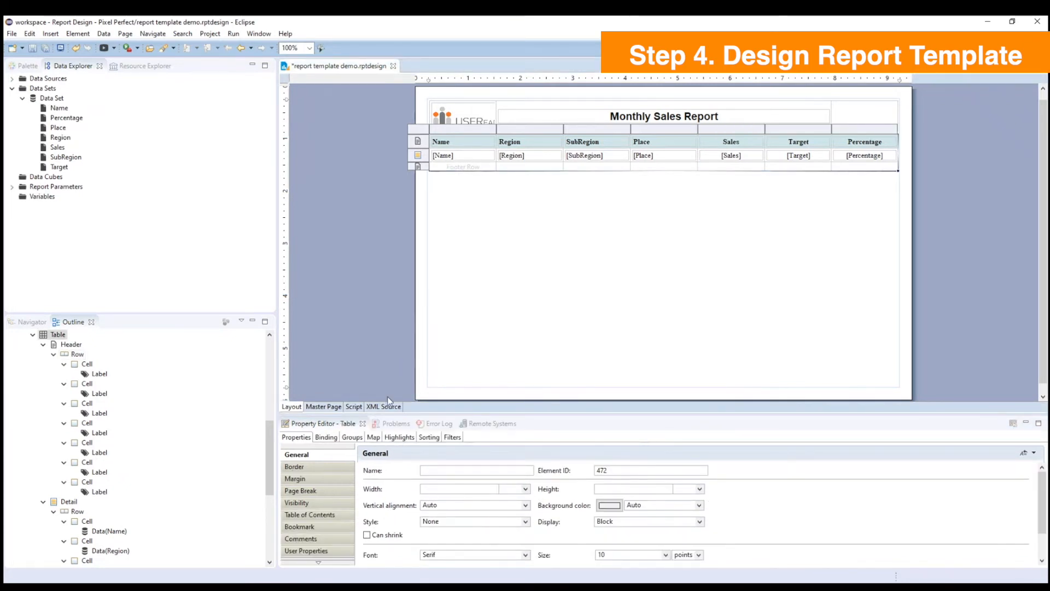
{"action": "left_click", "coordinate": [306, 468]}
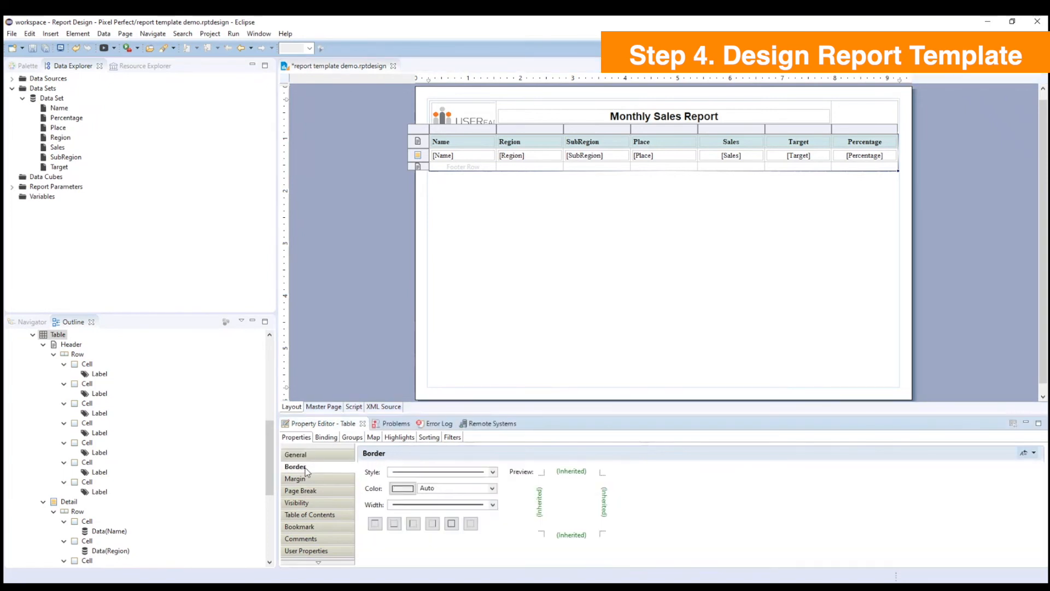
{"action": "left_click", "coordinate": [493, 504]}
{"action": "left_click", "coordinate": [428, 362]}
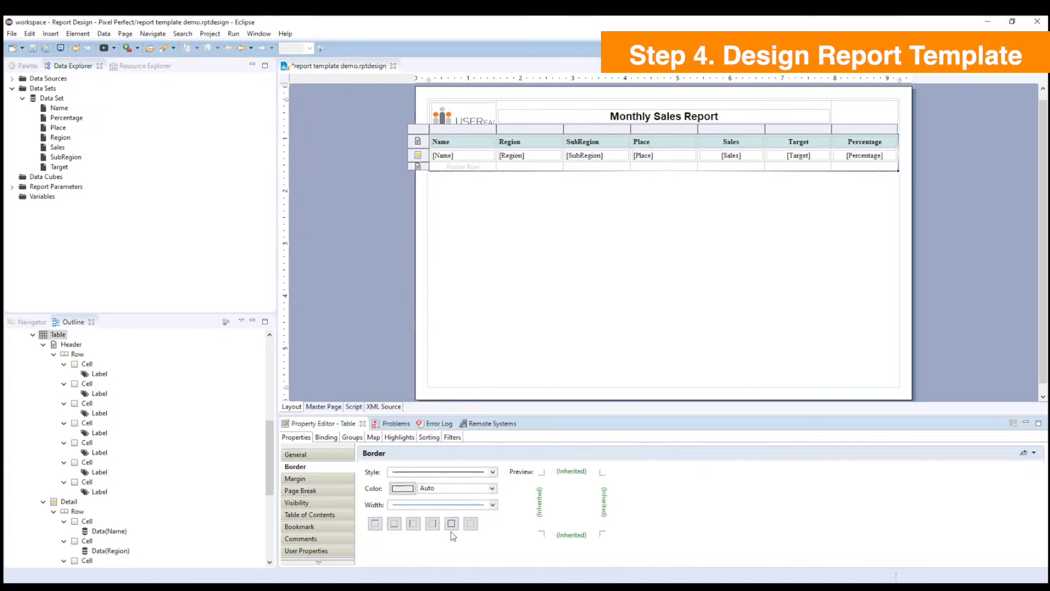
{"action": "left_click", "coordinate": [451, 523]}
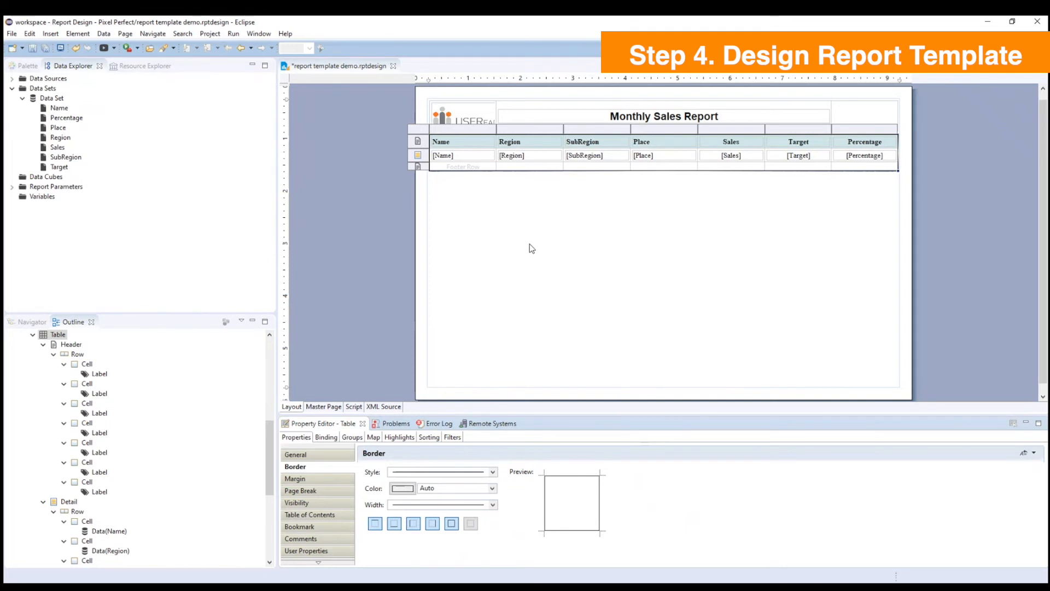
Delete the table's footer row and set the width of all seven columns to 1.5 in.
{"action": "left_click", "coordinate": [418, 166]}
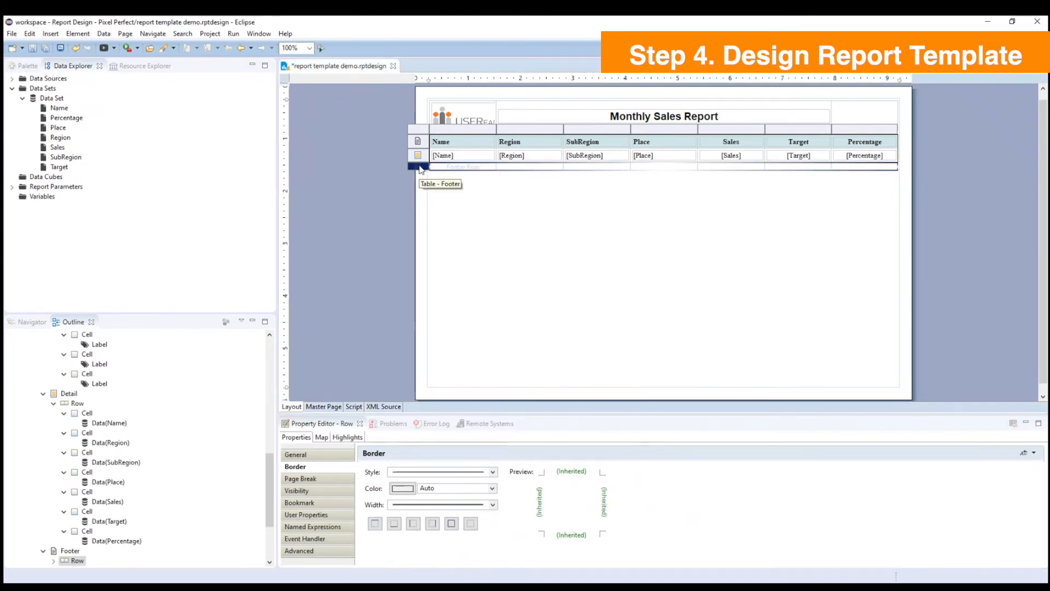
{"action": "key", "text": "Delete"}
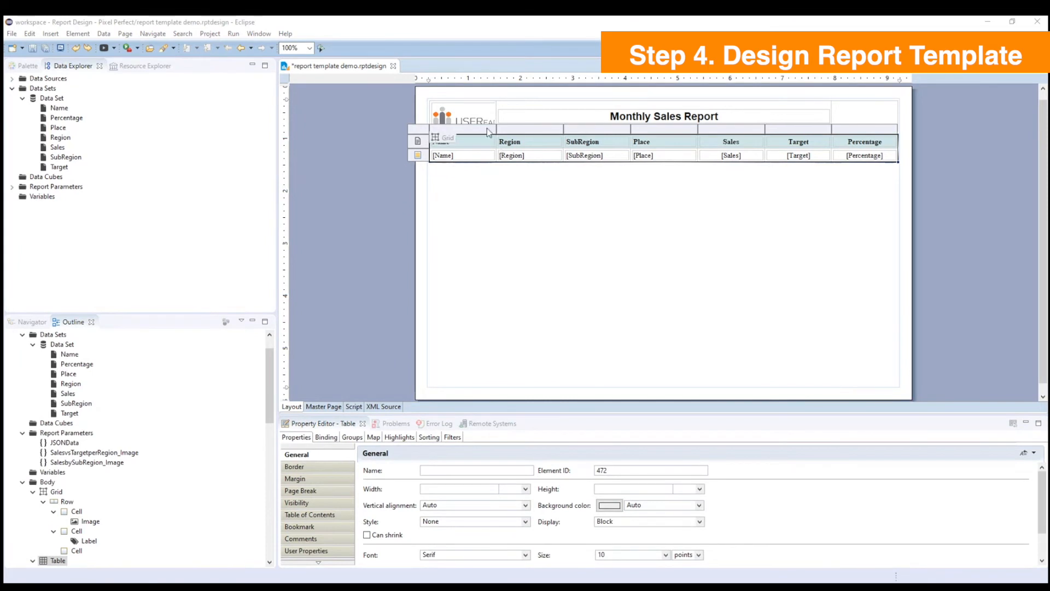
{"action": "left_click_drag", "start_coordinate": [487, 128], "coordinate": [840, 134]}
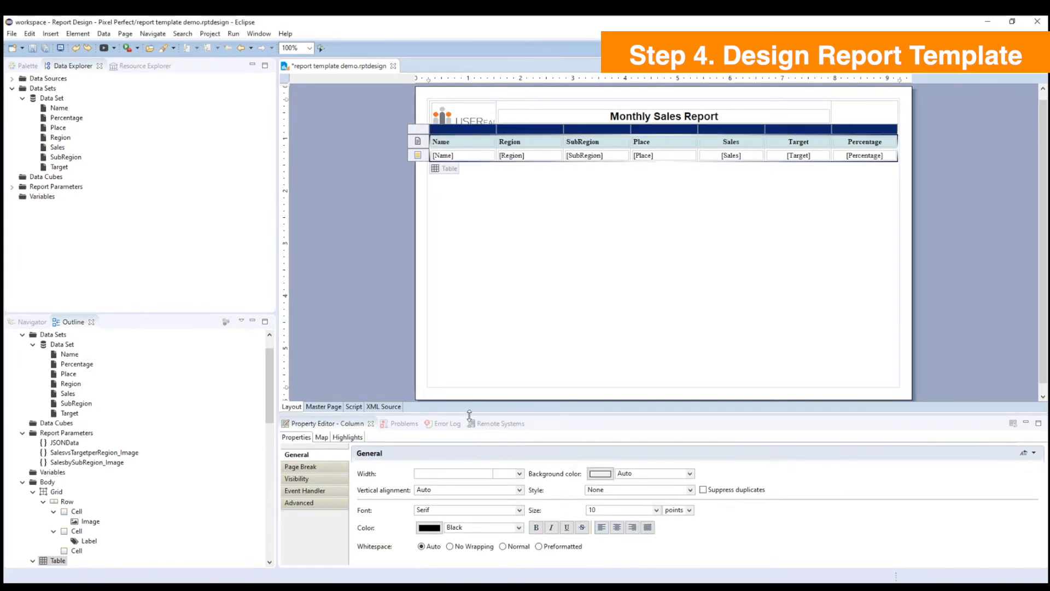
{"action": "left_click", "coordinate": [435, 475]}
{"action": "type", "text": "1.5"}
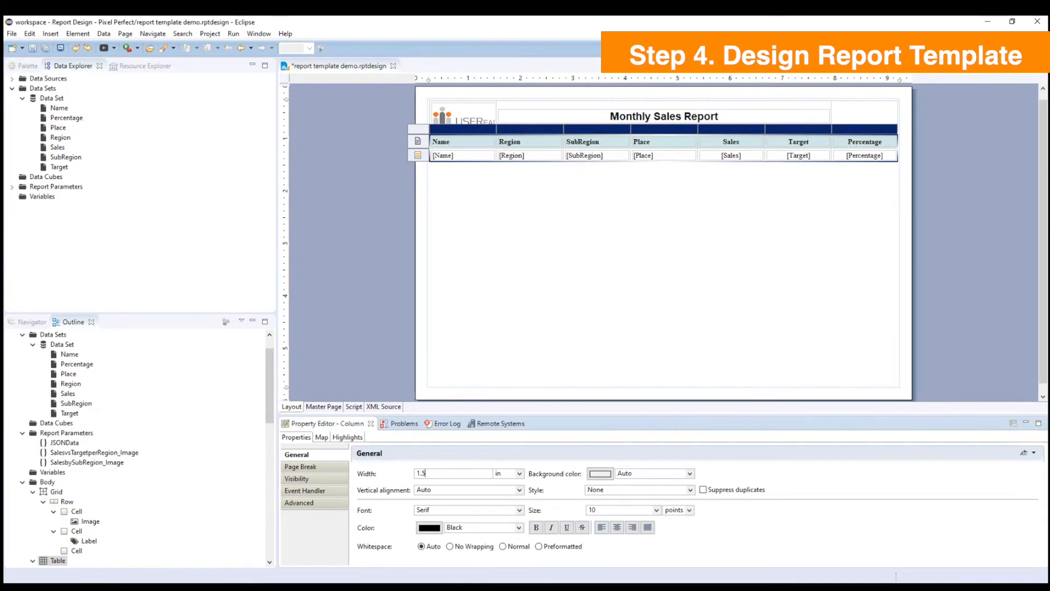
{"action": "key", "text": "Return"}
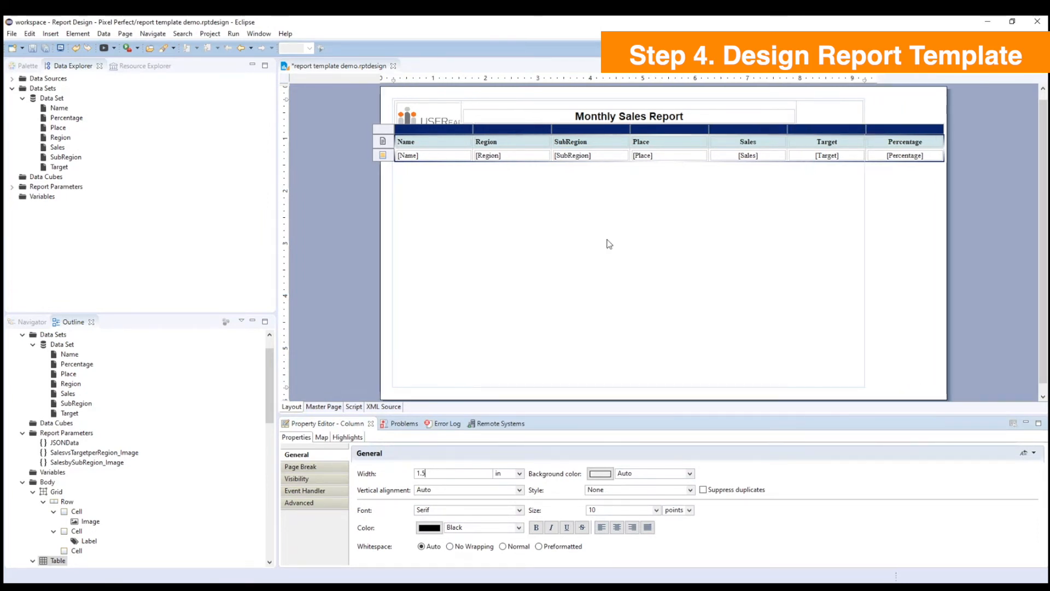
{"action": "left_click", "coordinate": [626, 232]}
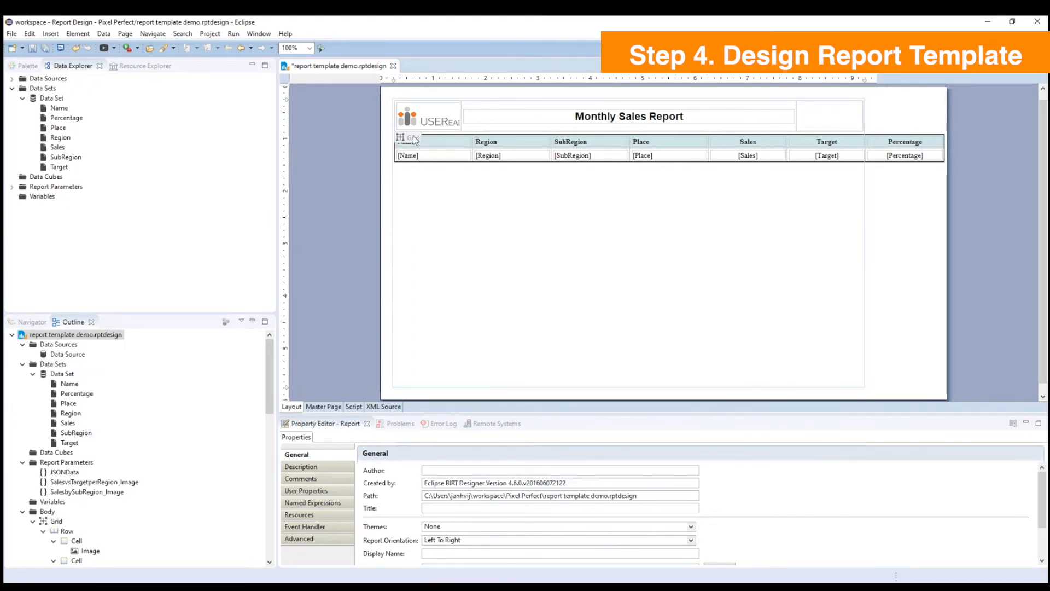
Insert a row below the logo and title row of the header grid and merge all its cells.
{"action": "left_click", "coordinate": [412, 137]}
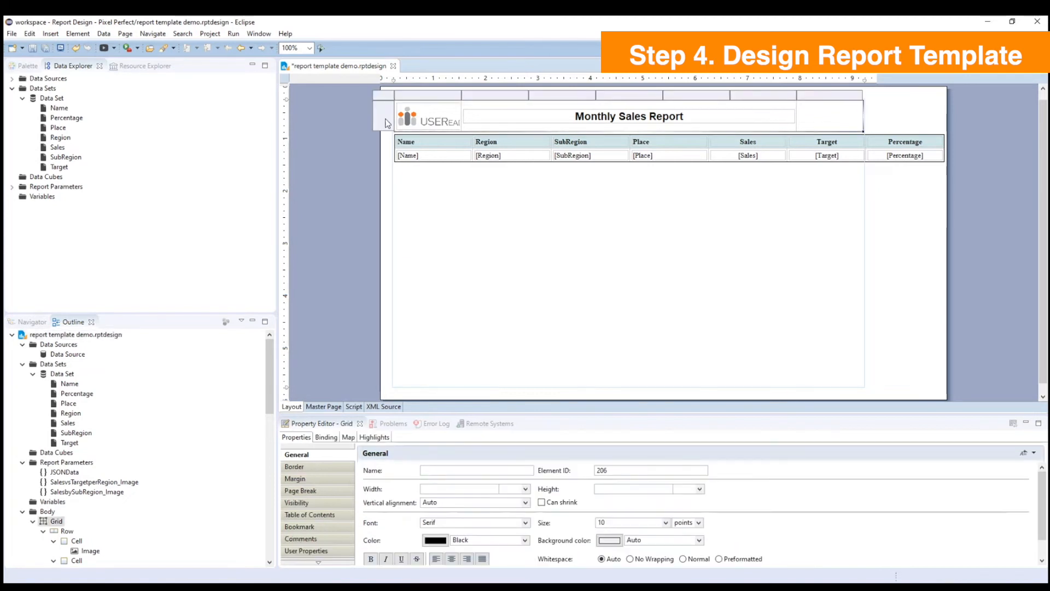
{"action": "left_click", "coordinate": [386, 119]}
{"action": "right_click", "coordinate": [385, 120]}
{"action": "mouse_move", "coordinate": [438, 210]}
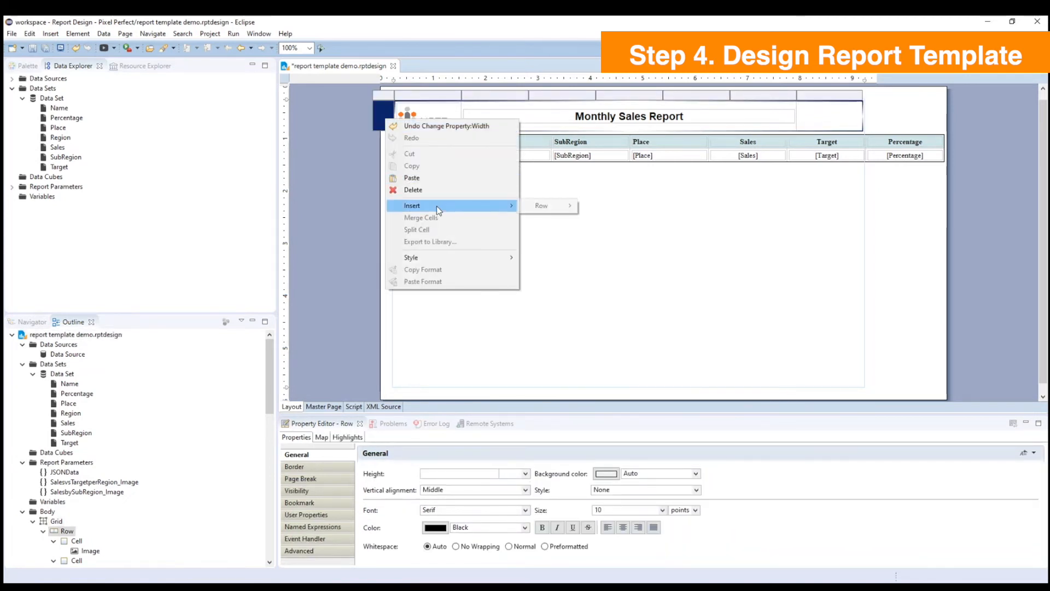
{"action": "mouse_move", "coordinate": [556, 206]}
{"action": "left_click", "coordinate": [599, 218]}
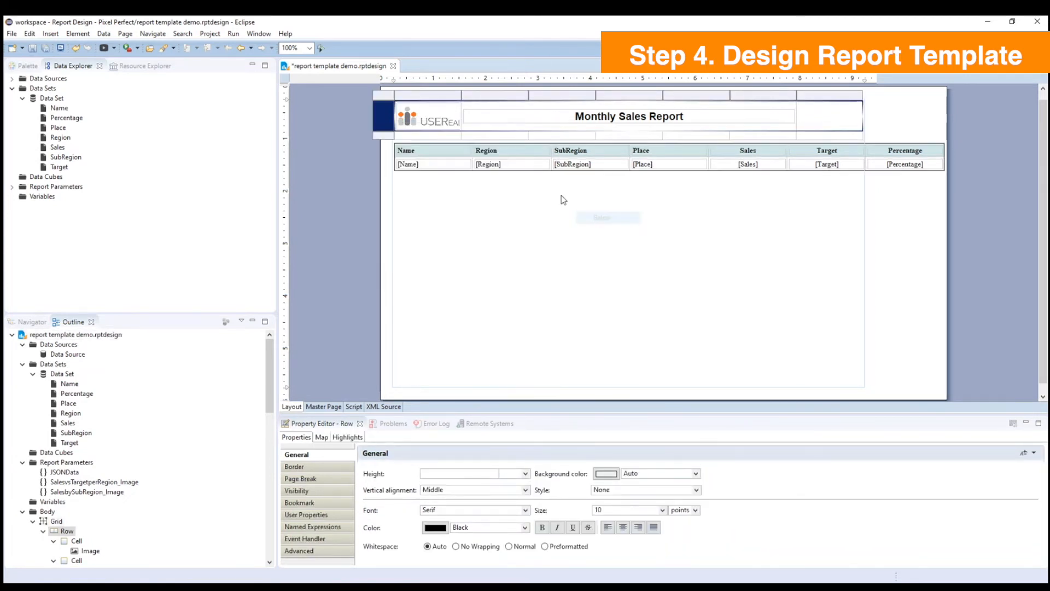
{"action": "left_click_drag", "start_coordinate": [868, 137], "coordinate": [820, 136]}
{"action": "right_click", "coordinate": [815, 135]}
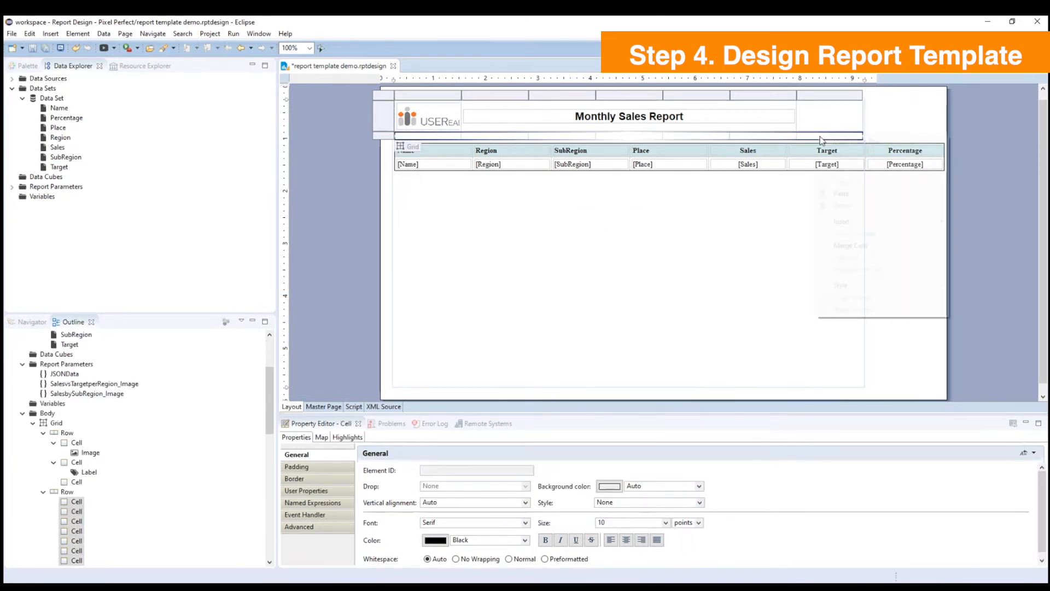
{"action": "left_click", "coordinate": [851, 245]}
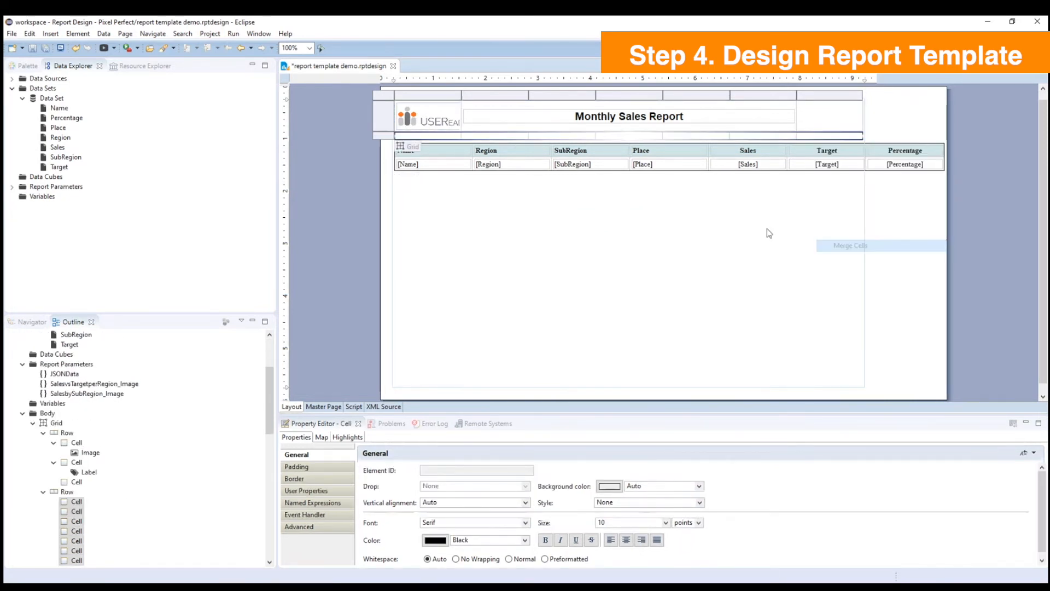
Insert an empty label in the header grid's merged row and save the report design.
{"action": "right_click", "coordinate": [441, 135]}
{"action": "mouse_move", "coordinate": [504, 223]}
{"action": "left_click", "coordinate": [642, 222]}
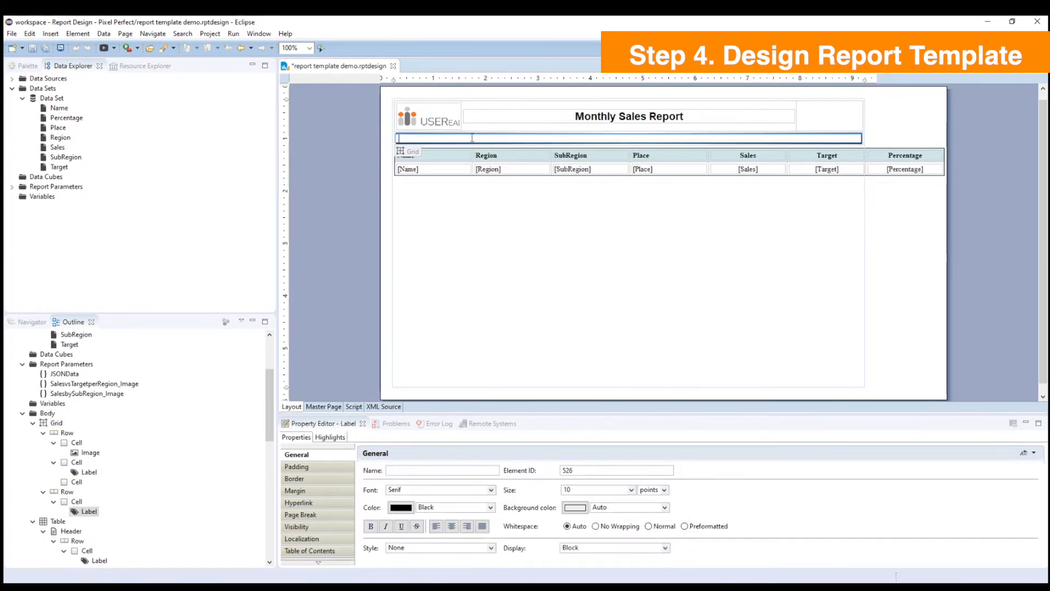
{"action": "left_click", "coordinate": [487, 237]}
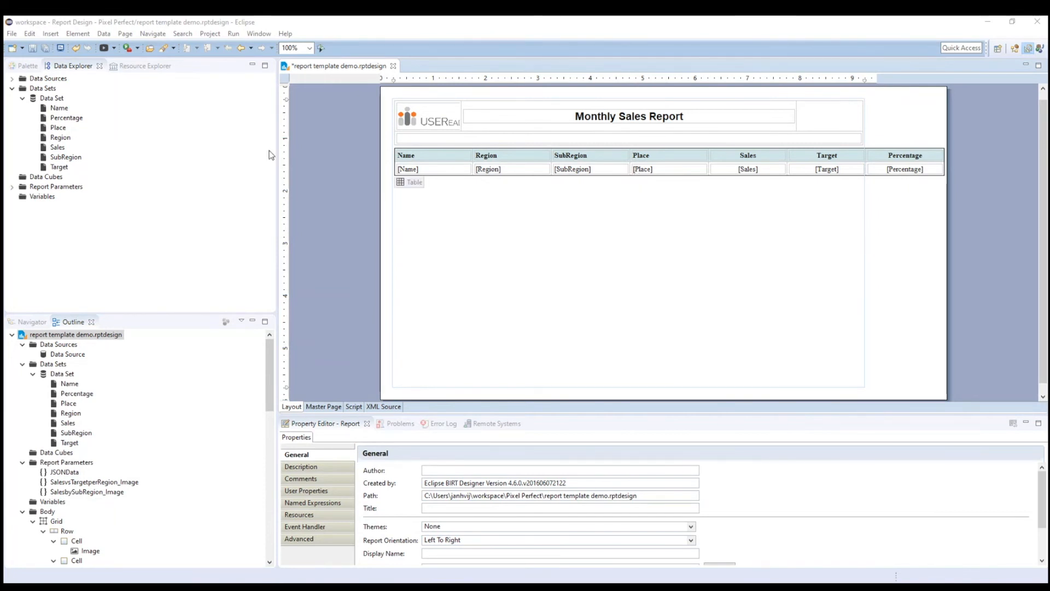
{"action": "left_click", "coordinate": [13, 35]}
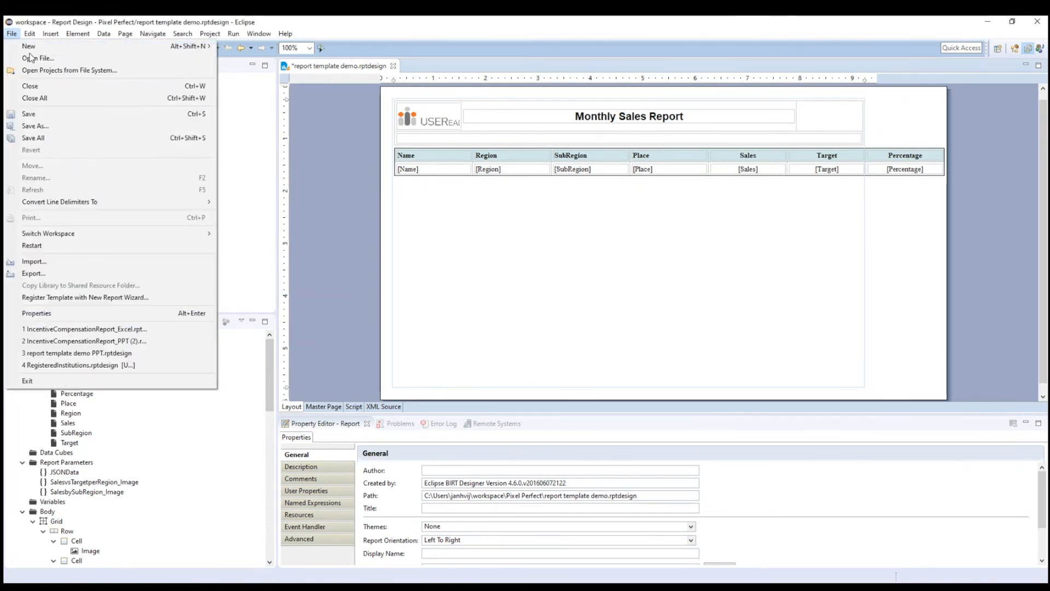
{"action": "left_click", "coordinate": [55, 110]}
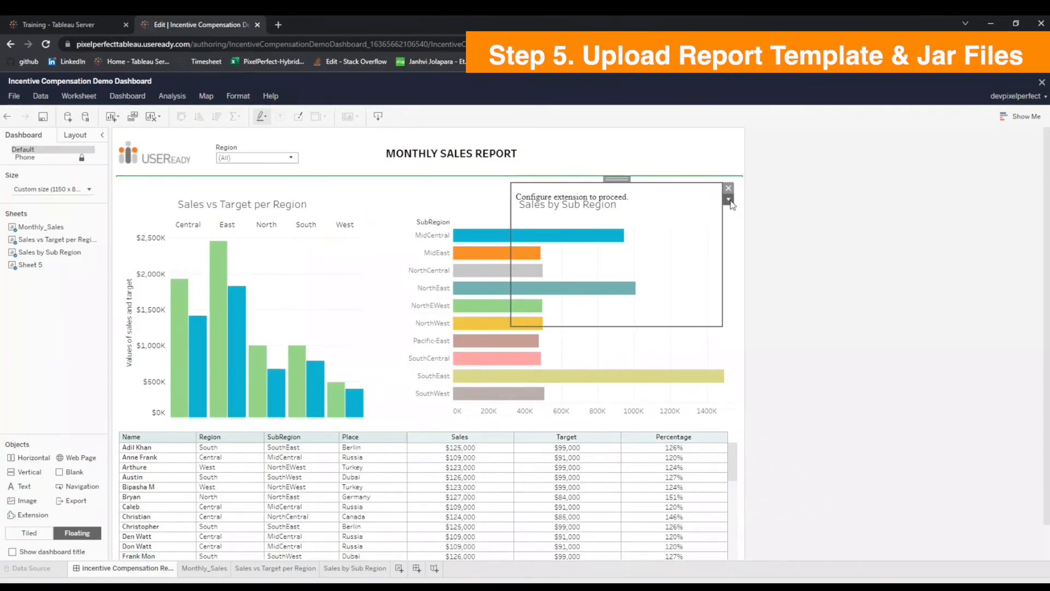
Switch to the Tableau dashboard, open the Pixel Perfect extension's configuration and select the Default site for uploading report templates.
{"action": "left_click", "coordinate": [728, 199]}
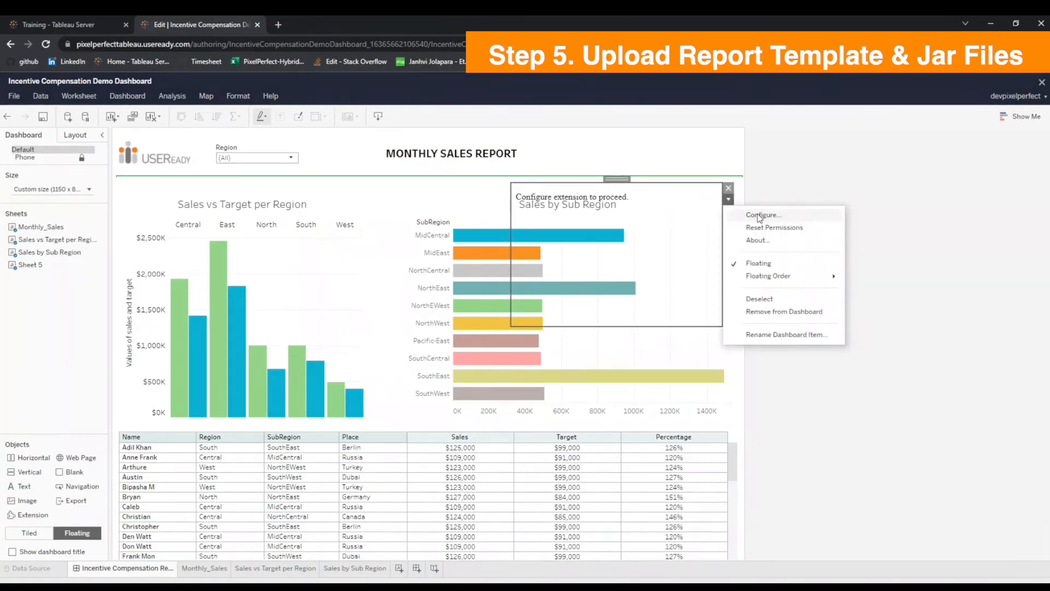
{"action": "left_click", "coordinate": [759, 217]}
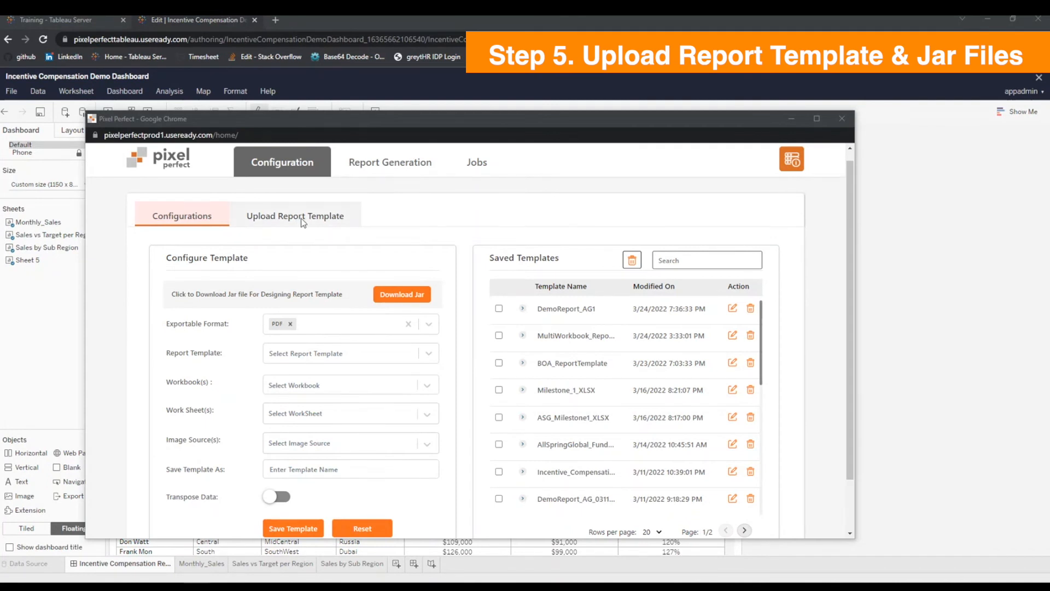
{"action": "left_click", "coordinate": [302, 222]}
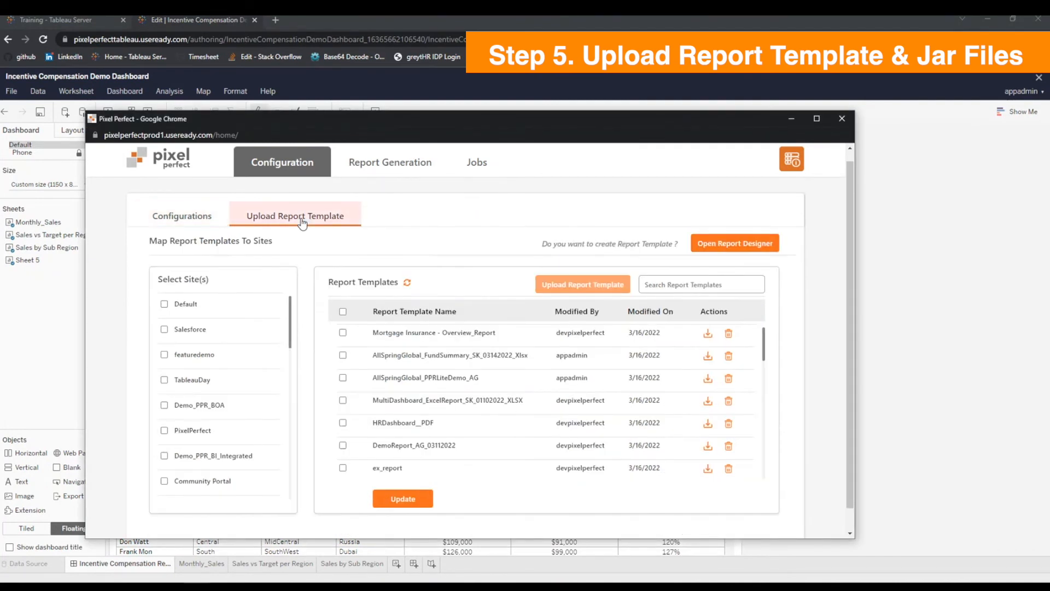
{"action": "left_click", "coordinate": [164, 304]}
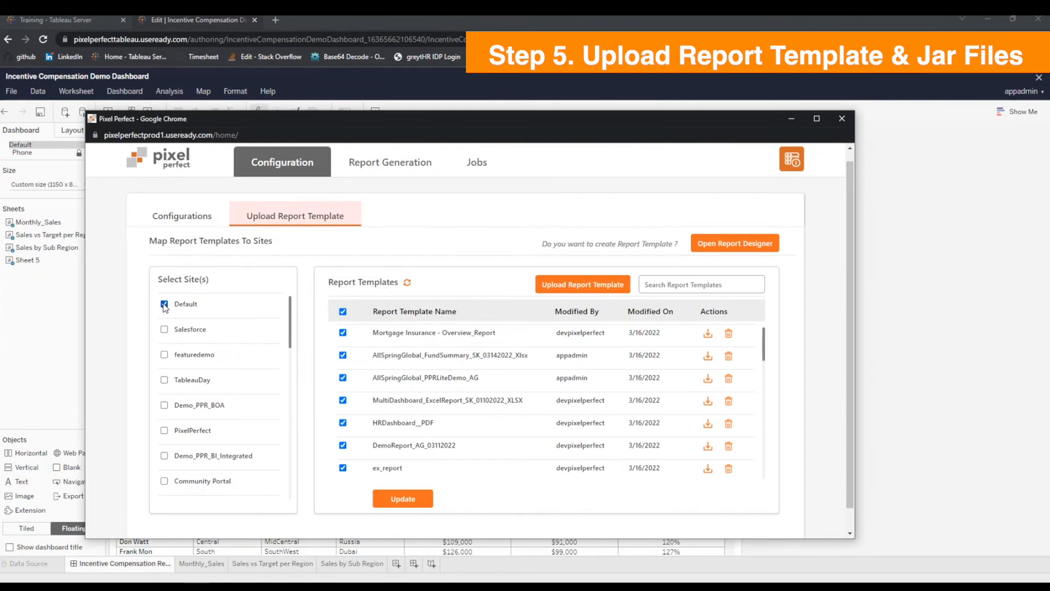
Upload the IncentiveCompensationDemoDashboard jar file and report template demo.rptdesign from the Desktop folder templates and jars.
{"action": "left_click", "coordinate": [549, 286]}
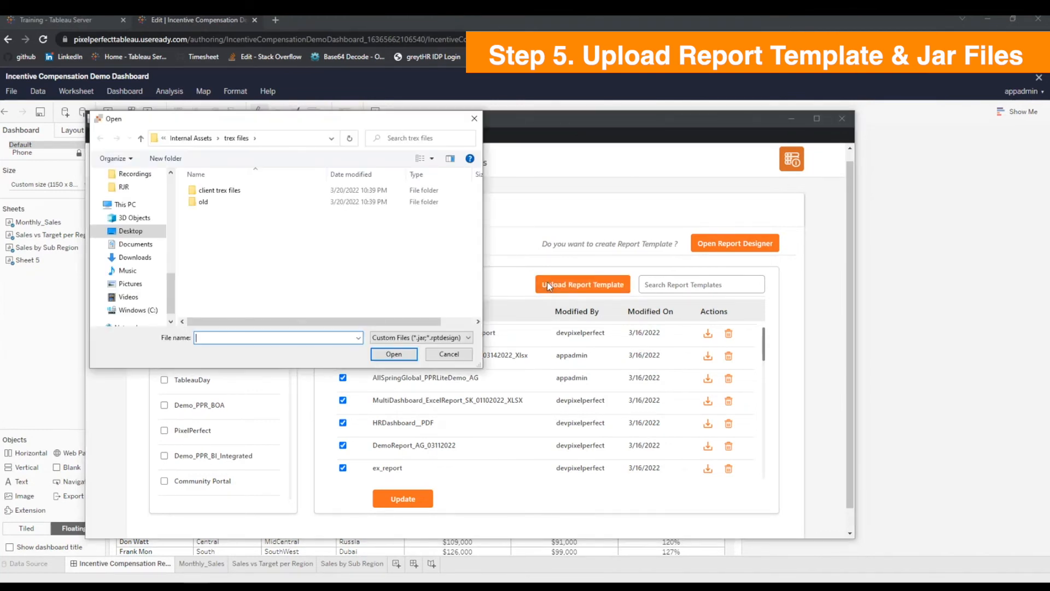
{"action": "left_click", "coordinate": [131, 231]}
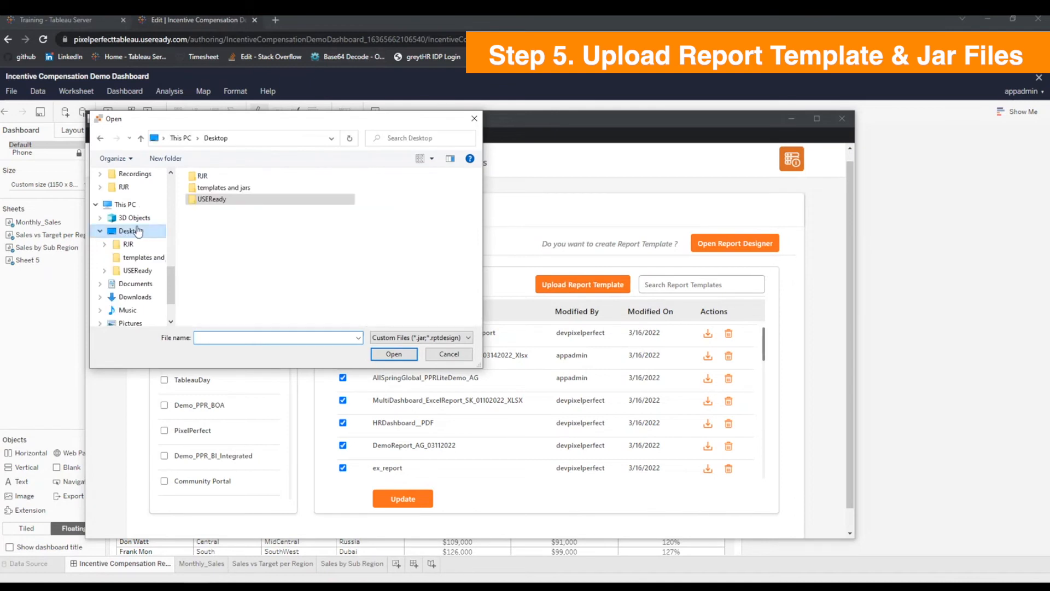
{"action": "double_click", "coordinate": [237, 189]}
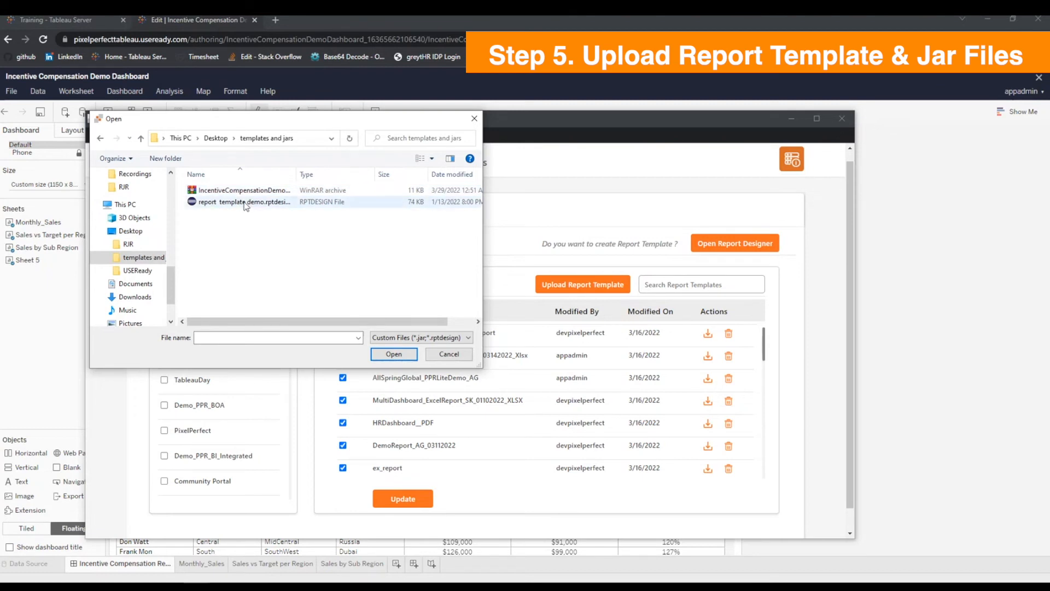
{"action": "left_click_drag", "start_coordinate": [242, 214], "coordinate": [254, 192]}
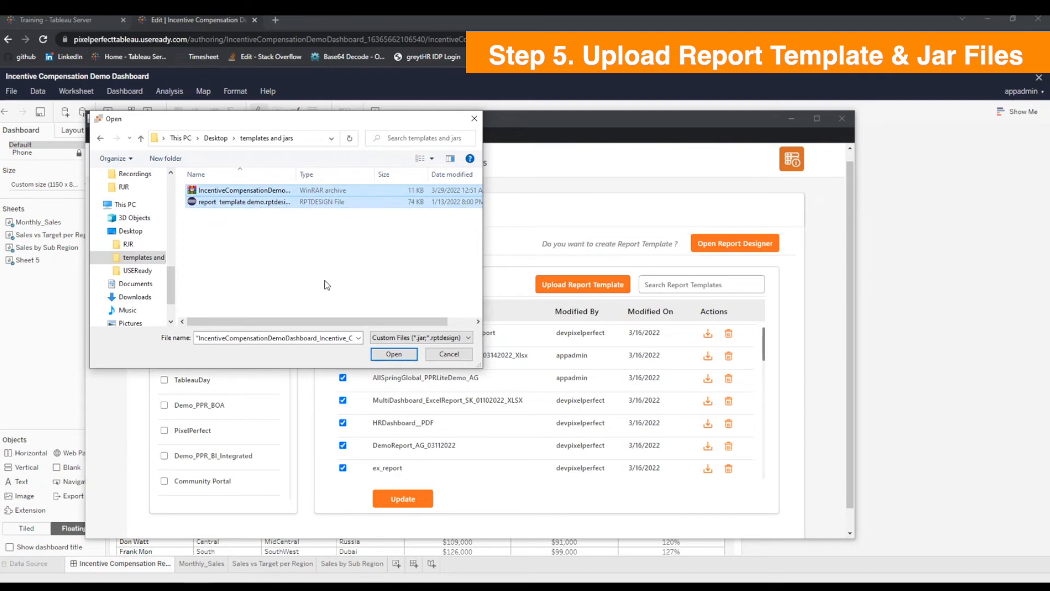
{"action": "left_click", "coordinate": [388, 354]}
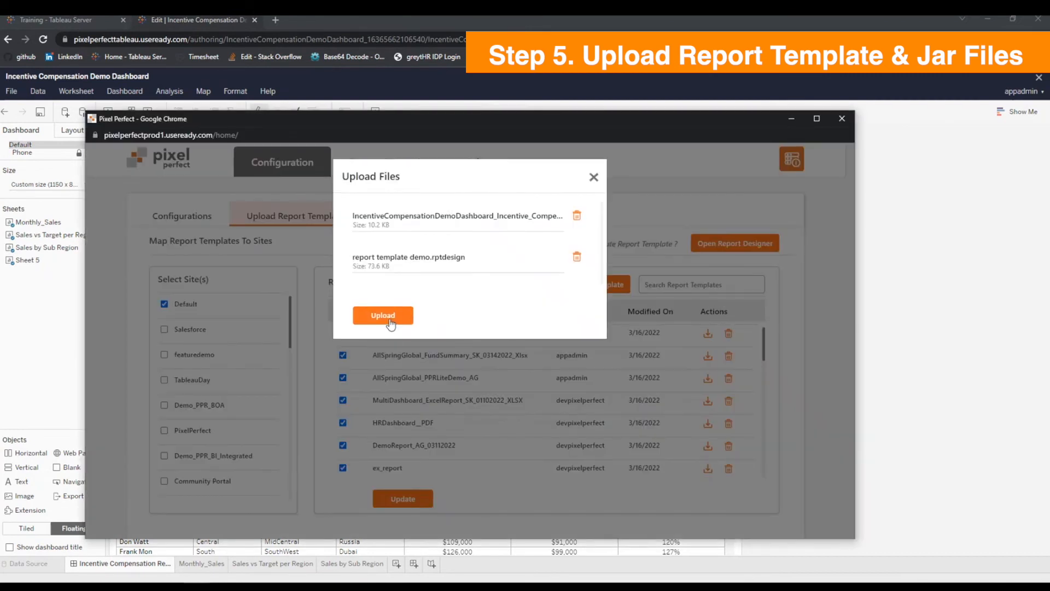
{"action": "left_click", "coordinate": [389, 317]}
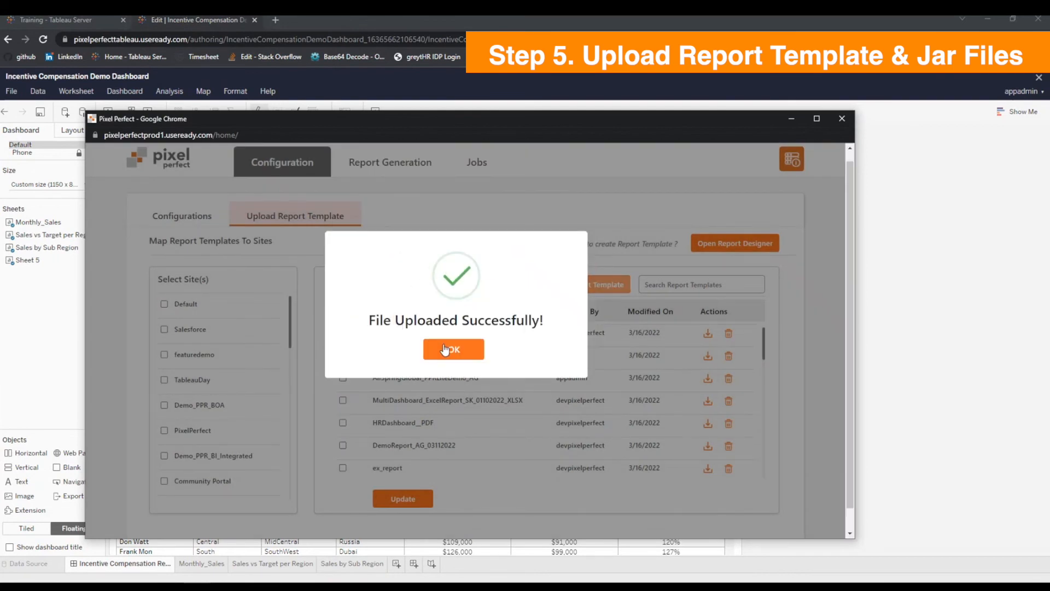
{"action": "left_click", "coordinate": [444, 349]}
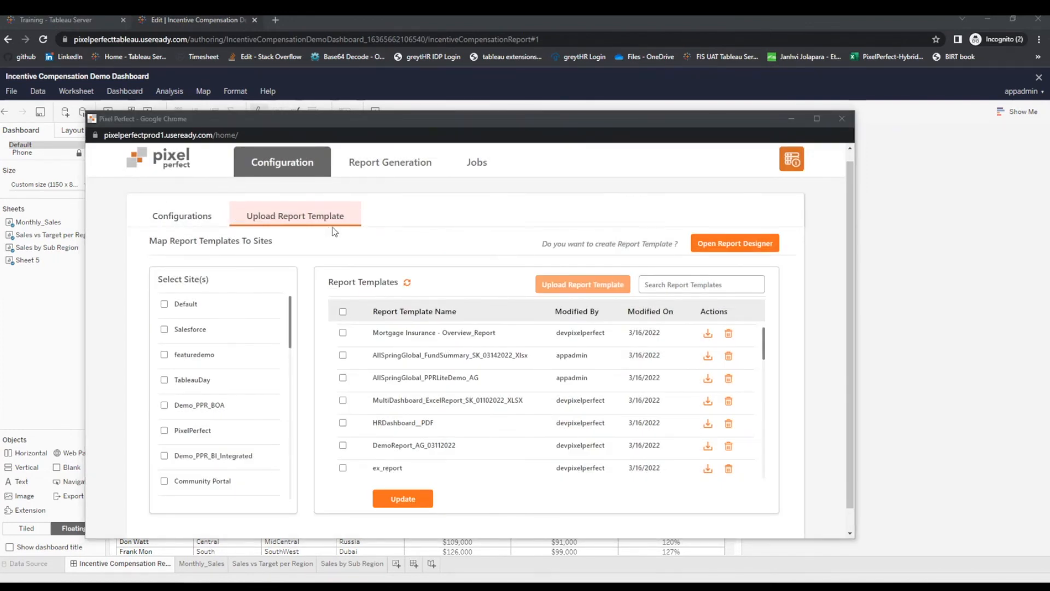
Start a new template configuration with XLSX as the only exportable format and report template demo as the report template.
{"action": "left_click", "coordinate": [192, 214]}
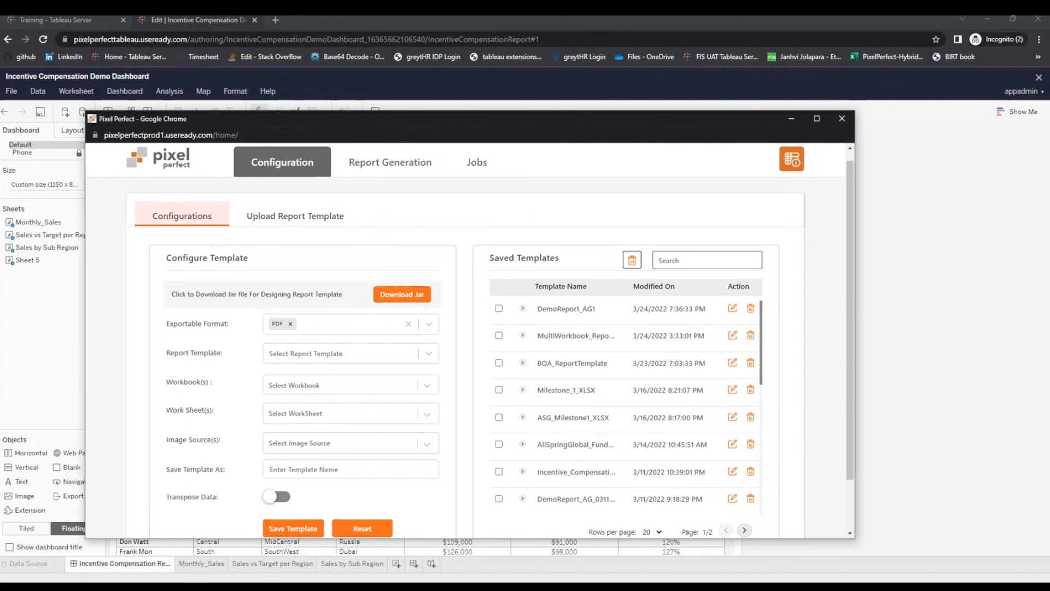
{"action": "left_click", "coordinate": [12, 350]}
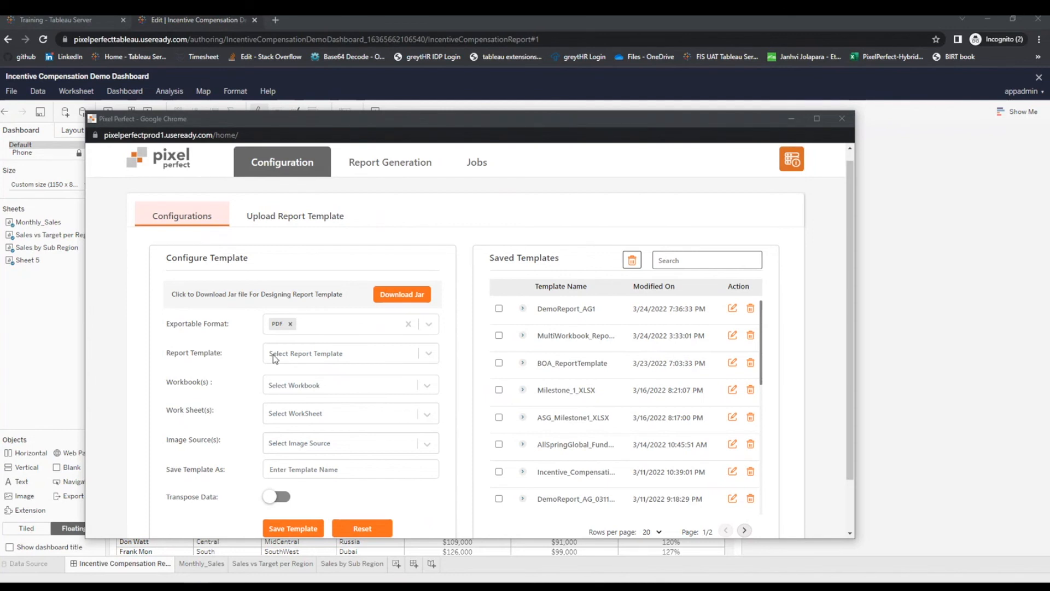
{"action": "left_click", "coordinate": [290, 324]}
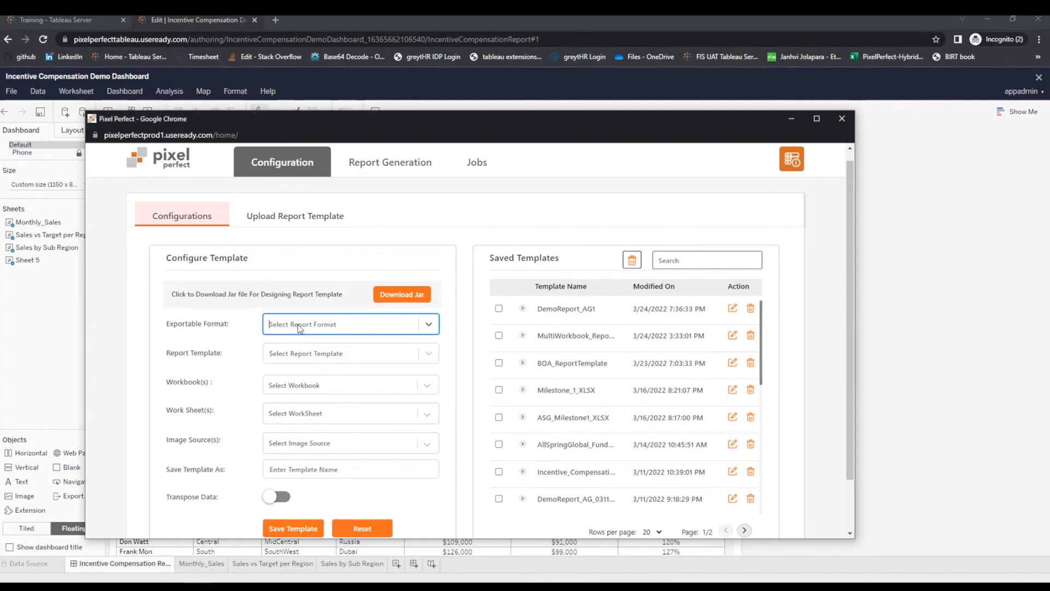
{"action": "left_click", "coordinate": [299, 325]}
{"action": "left_click", "coordinate": [294, 406]}
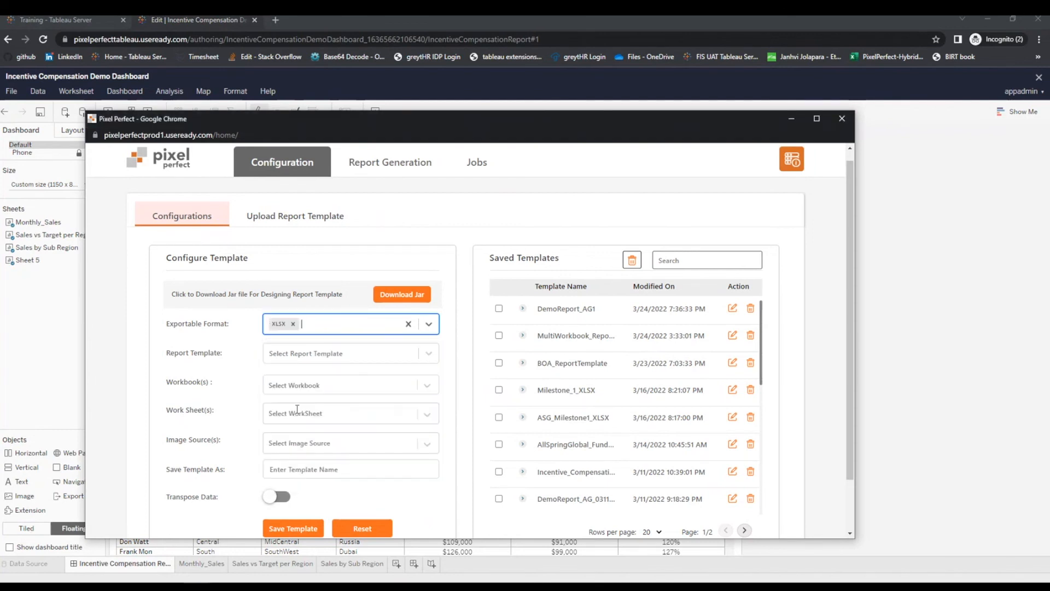
{"action": "left_click", "coordinate": [307, 355]}
{"action": "type", "text": "rep"}
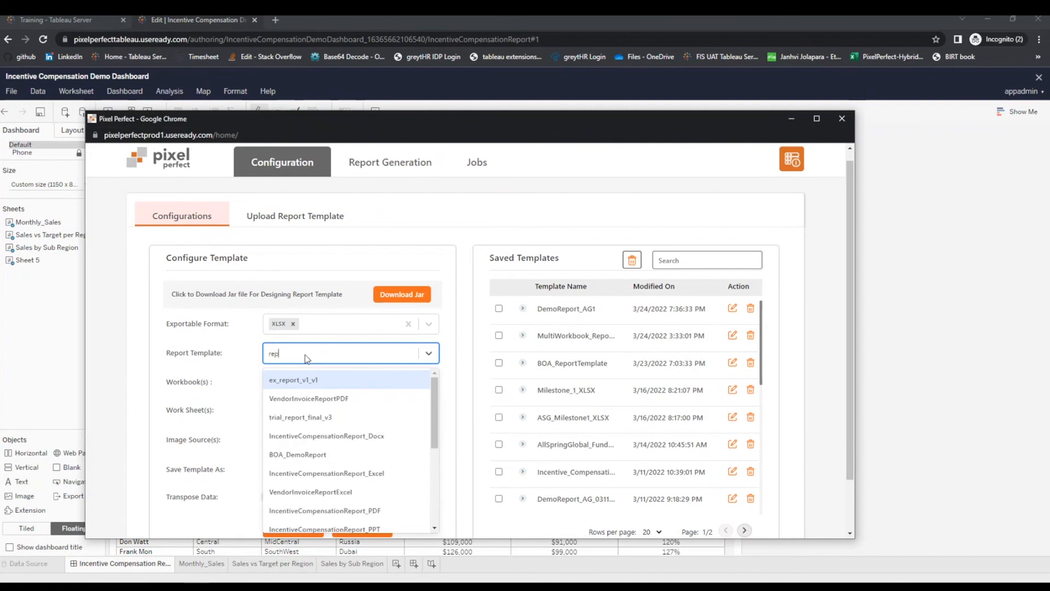
{"action": "type", "text": "ort tem"}
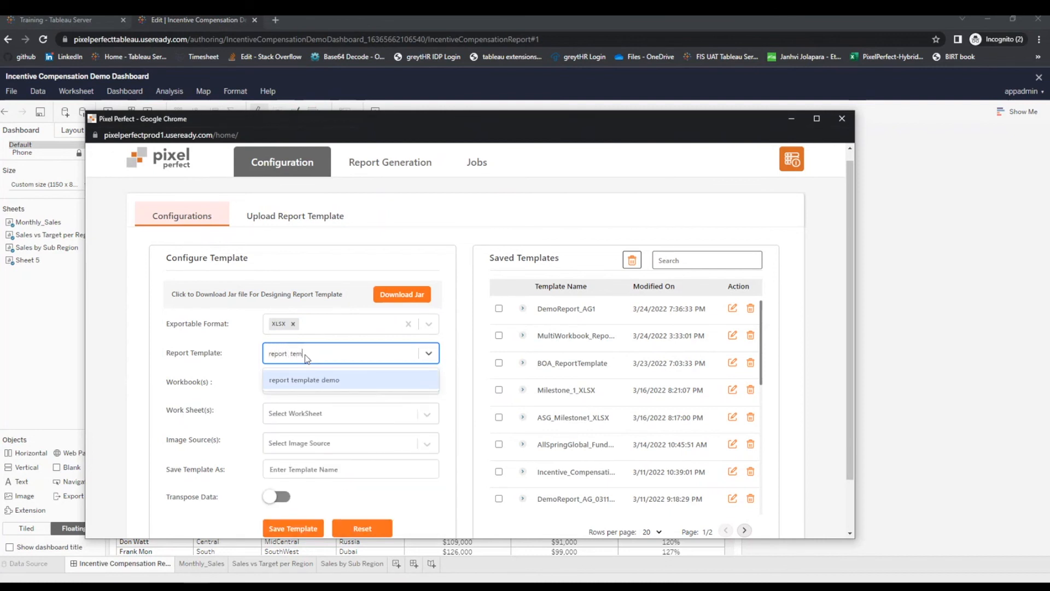
{"action": "left_click", "coordinate": [342, 382]}
Assign the Incentive Compensation Demo Dashboard workbook and its Monthly_Sales worksheet to the template configuration.
{"action": "left_click", "coordinate": [330, 388]}
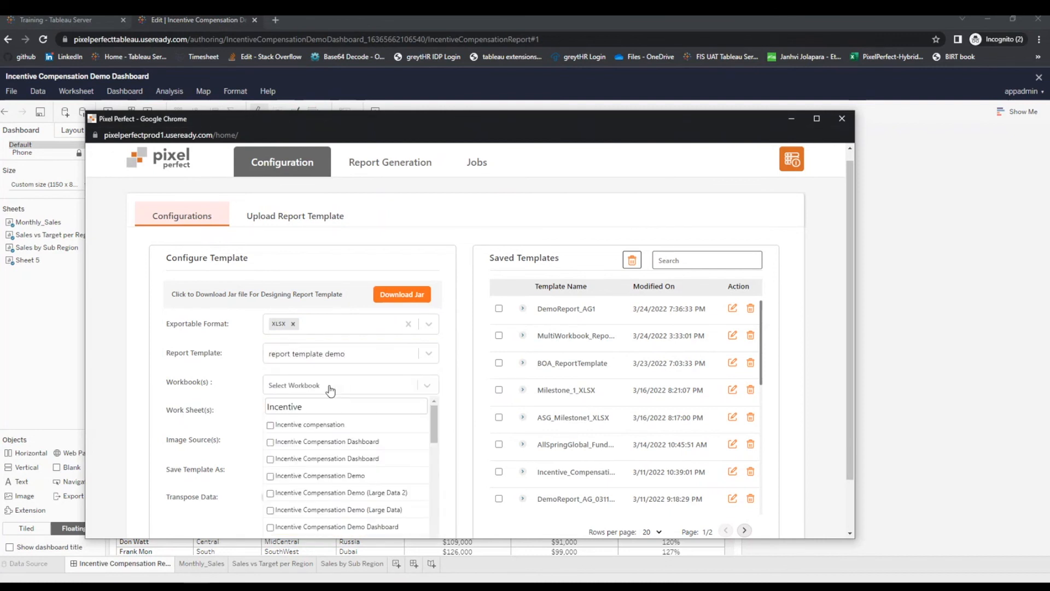
{"action": "left_click", "coordinate": [270, 527]}
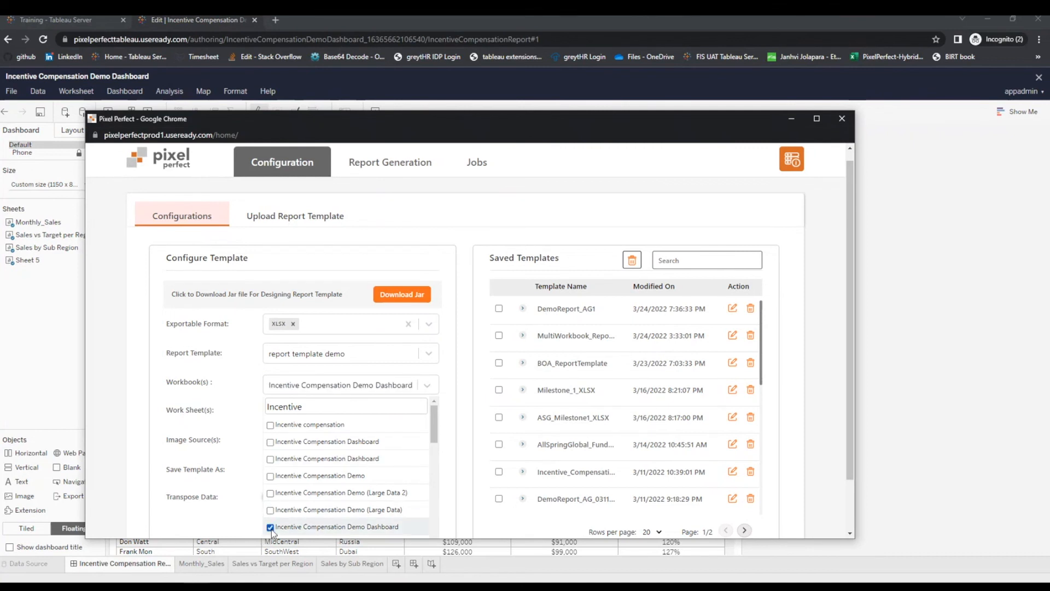
{"action": "left_click", "coordinate": [239, 517]}
{"action": "left_click", "coordinate": [284, 410]}
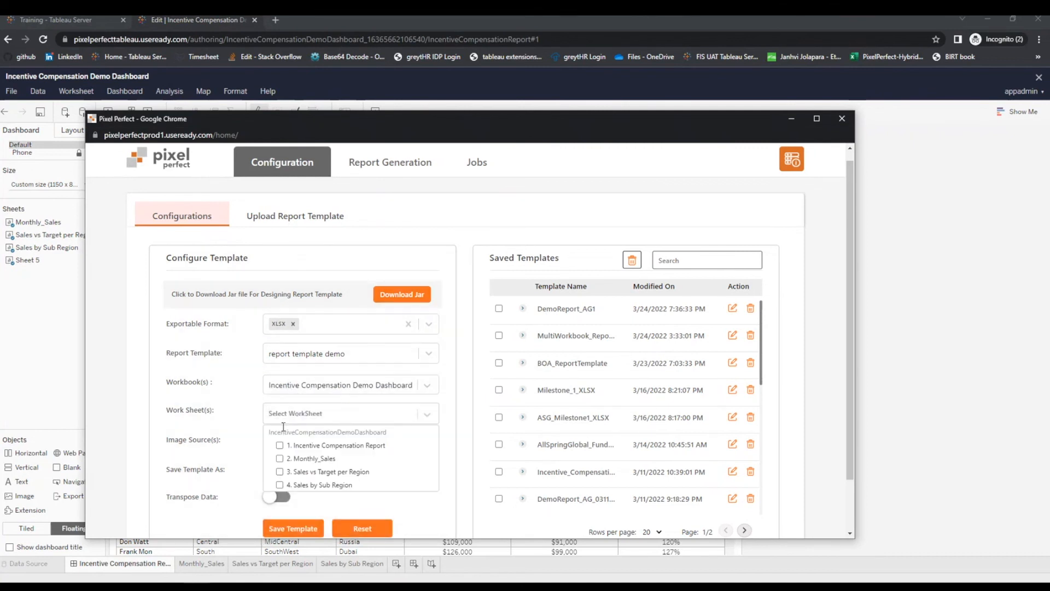
{"action": "left_click", "coordinate": [280, 459]}
{"action": "left_click", "coordinate": [243, 439]}
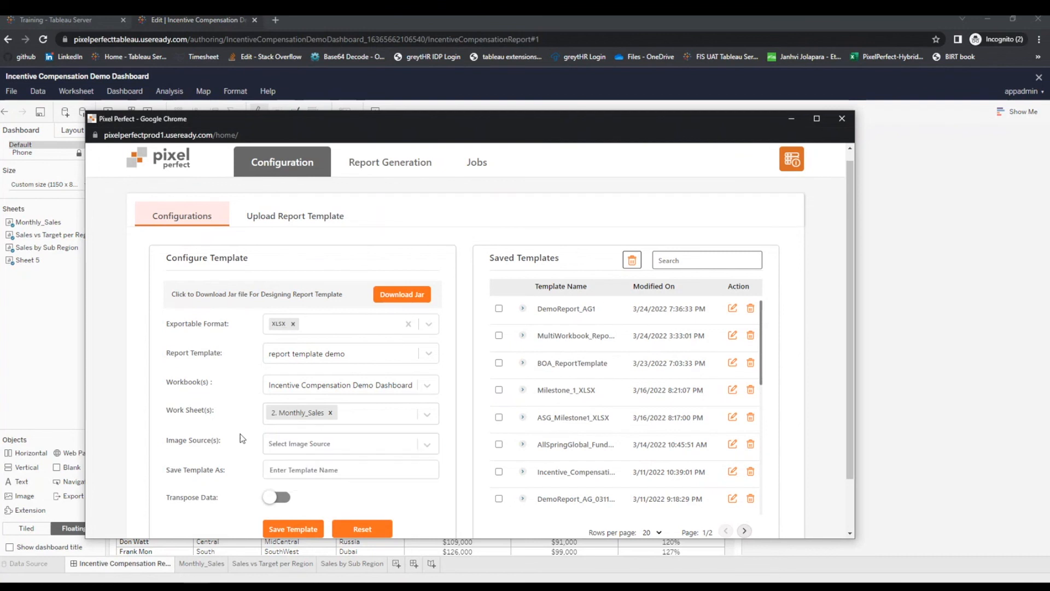
Name the template configuration pixel_perfect_demo, enable data transposing and save it.
{"action": "left_click", "coordinate": [296, 471]}
{"action": "type", "text": "pixel_perfect_demo"}
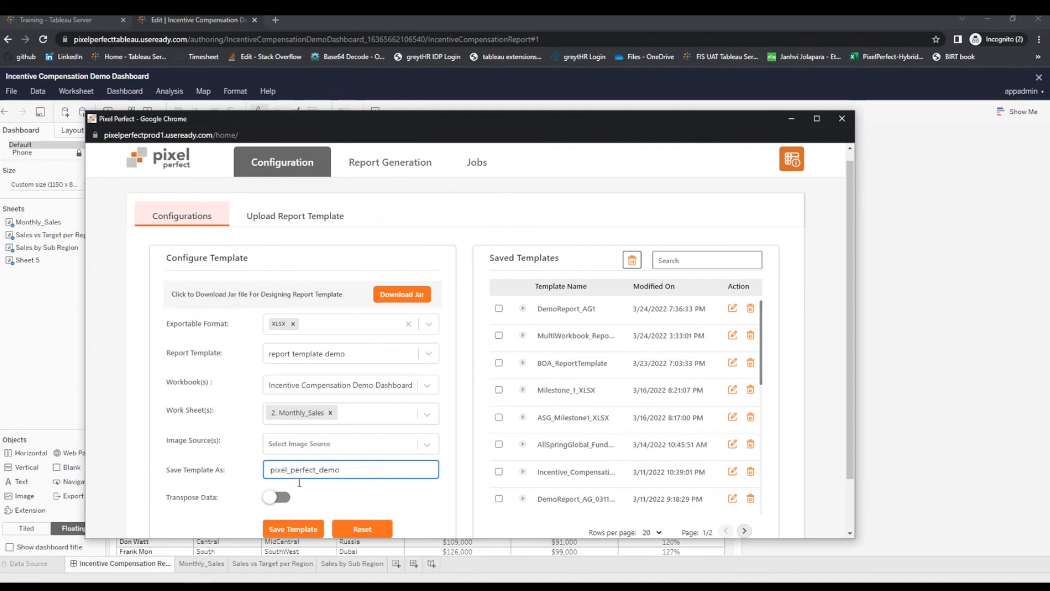
{"action": "left_click", "coordinate": [285, 498]}
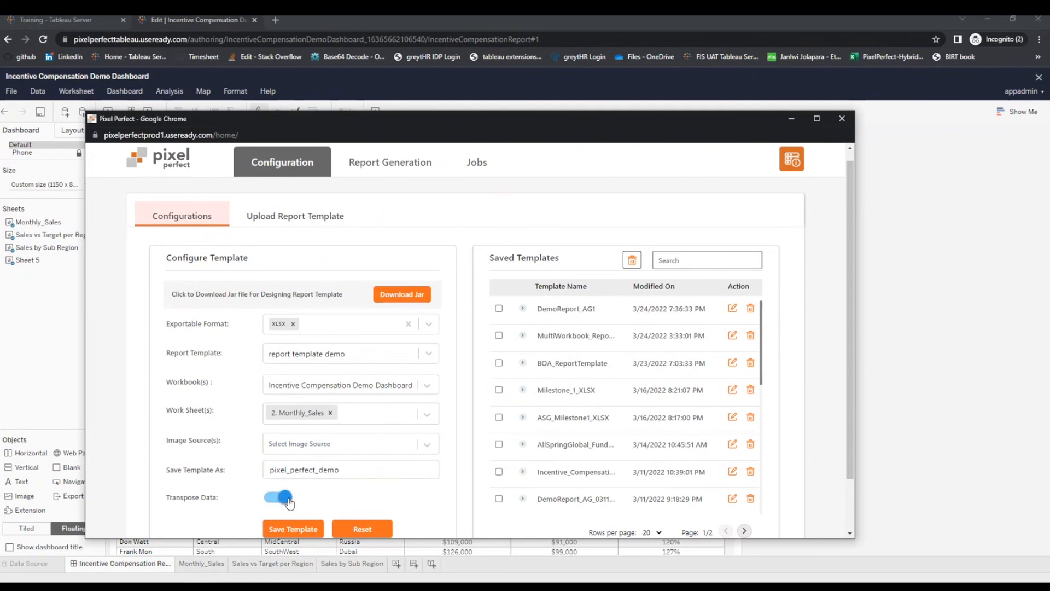
{"action": "left_click", "coordinate": [293, 528]}
{"action": "left_click", "coordinate": [432, 354]}
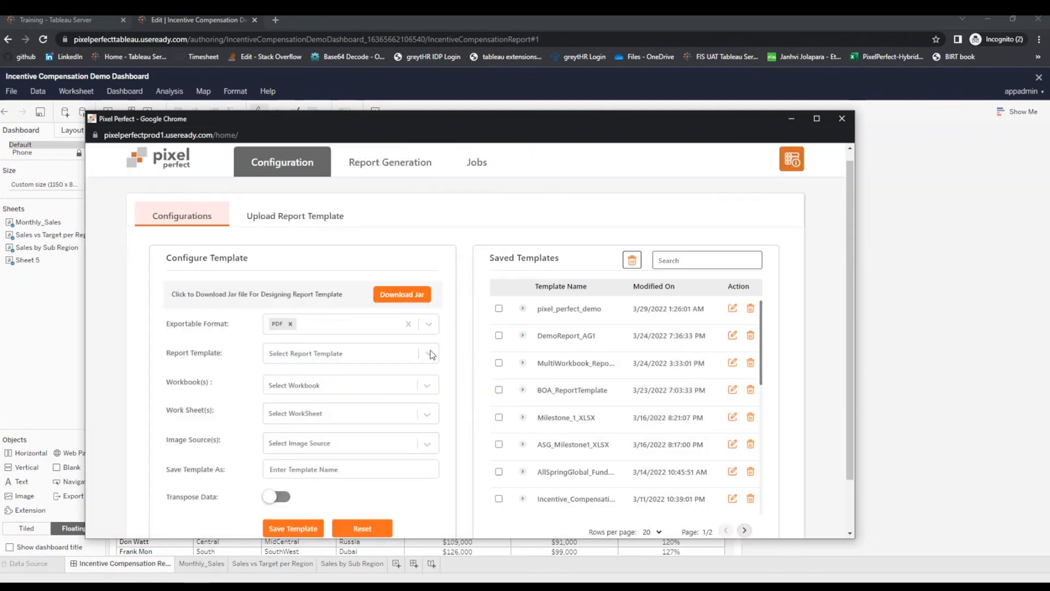
Save on-demand report settings using the pixel_perfect_demo configuration in XLSX format, and generate the report from the dashboard.
{"action": "key", "text": "alt+Tab"}
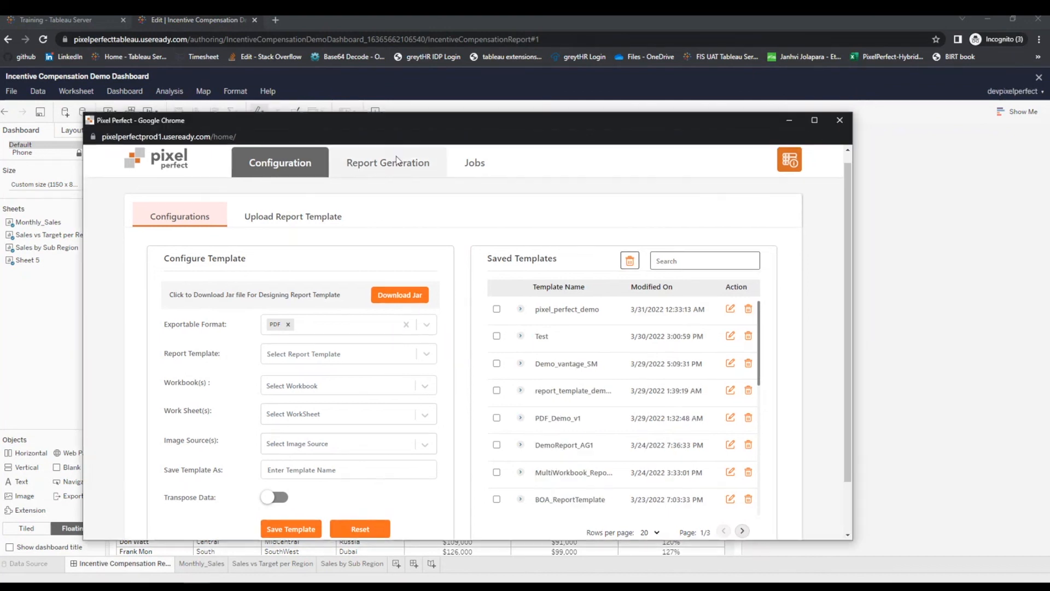
{"action": "left_click", "coordinate": [390, 162]}
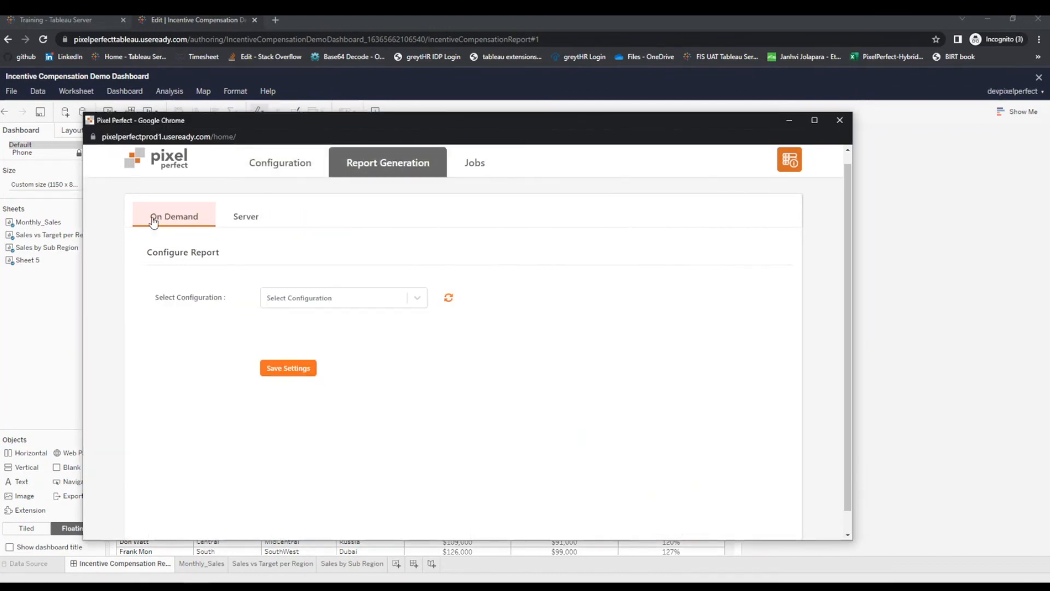
{"action": "left_click", "coordinate": [286, 298]}
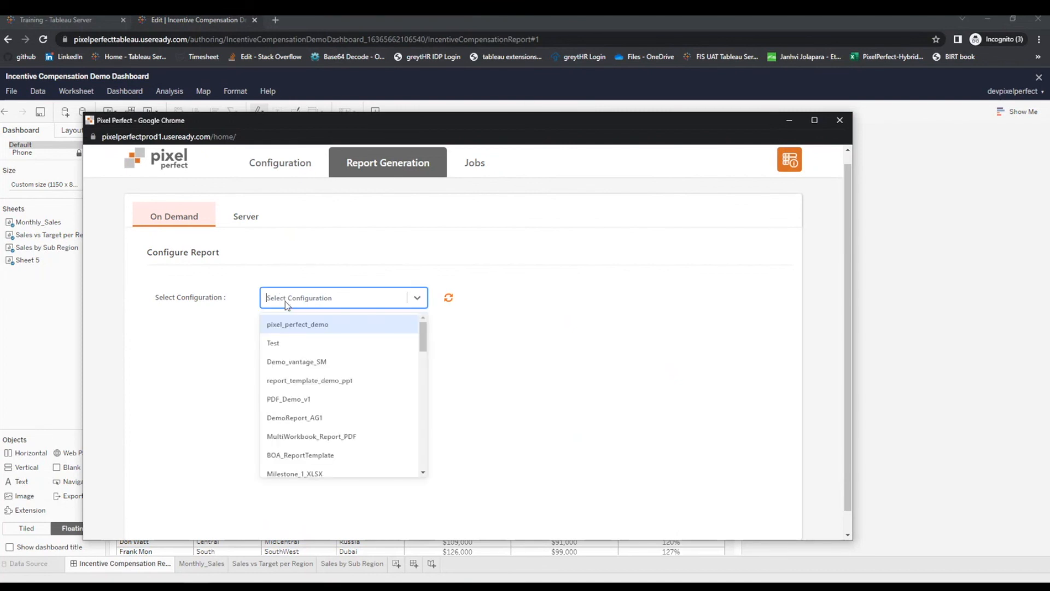
{"action": "left_click", "coordinate": [297, 327]}
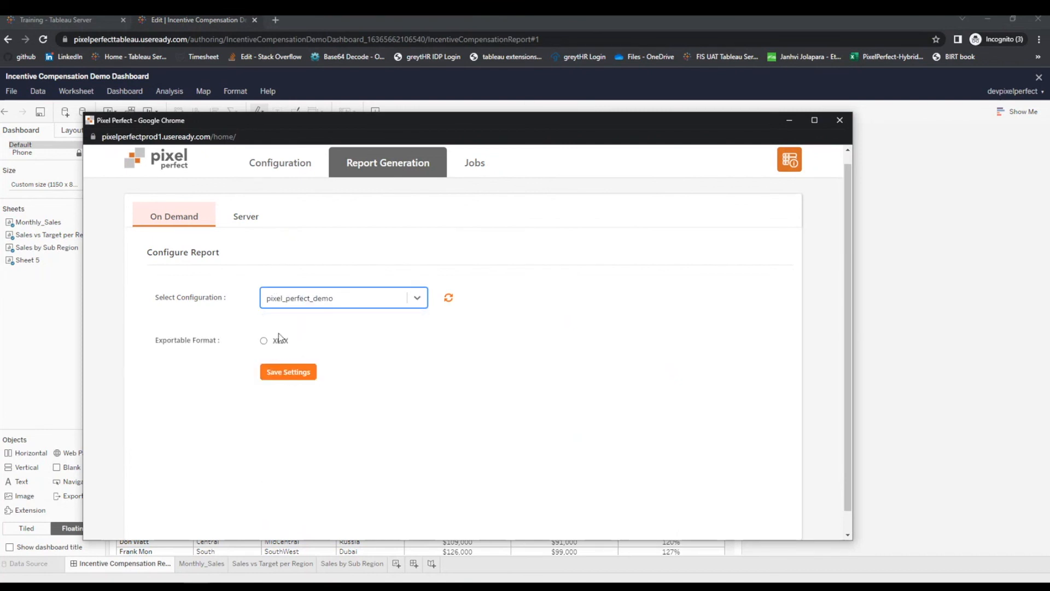
{"action": "left_click", "coordinate": [263, 341]}
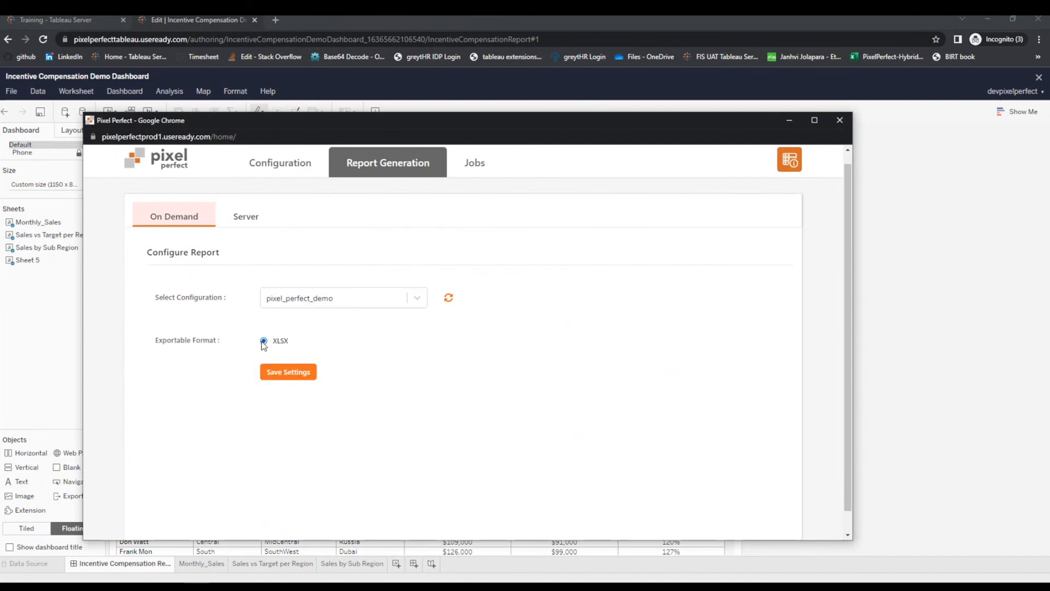
{"action": "left_click", "coordinate": [284, 373]}
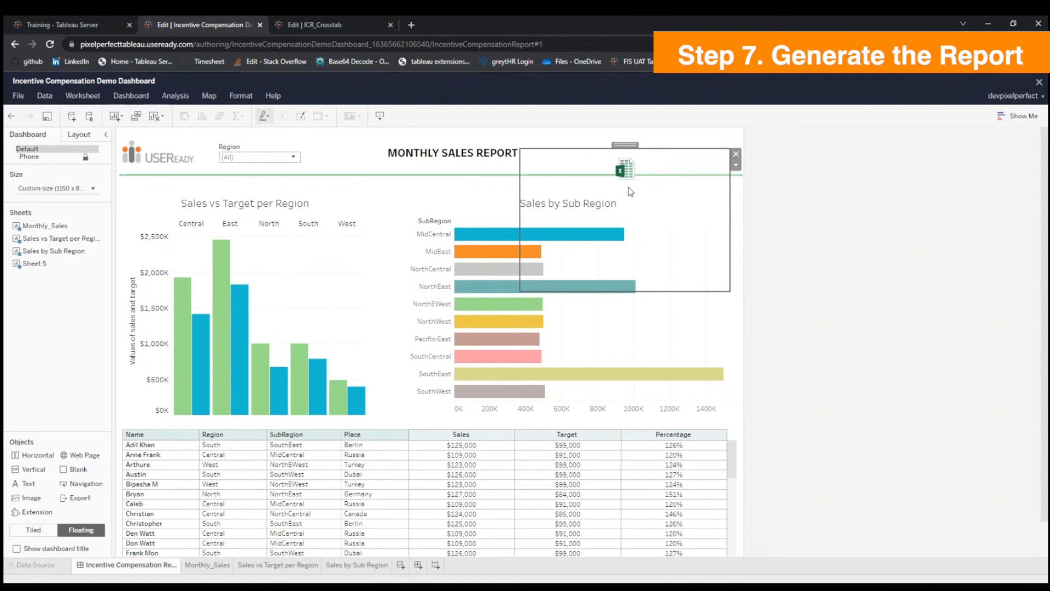
{"action": "left_click", "coordinate": [626, 170]}
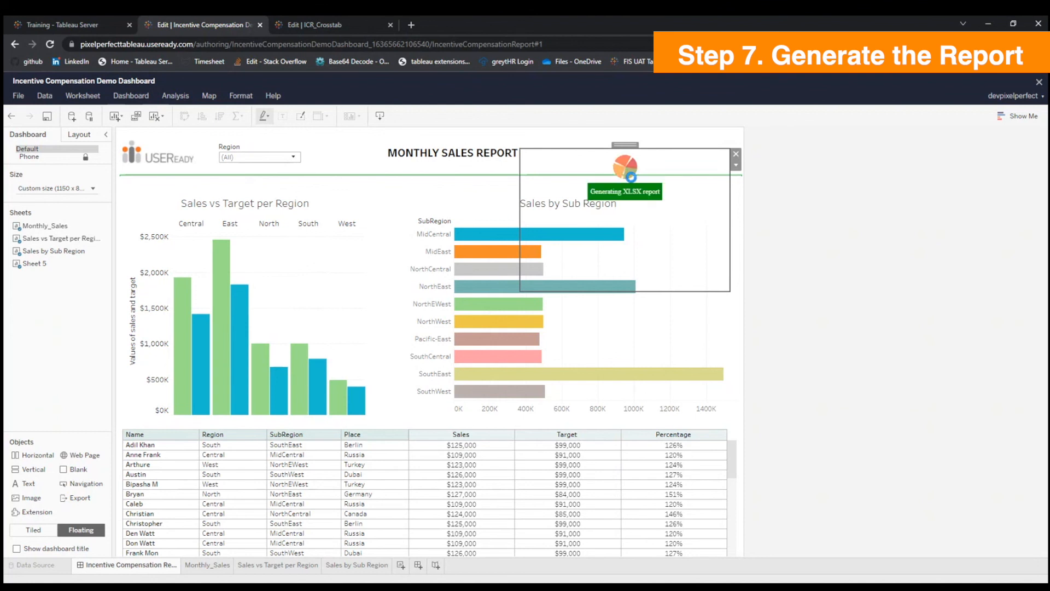